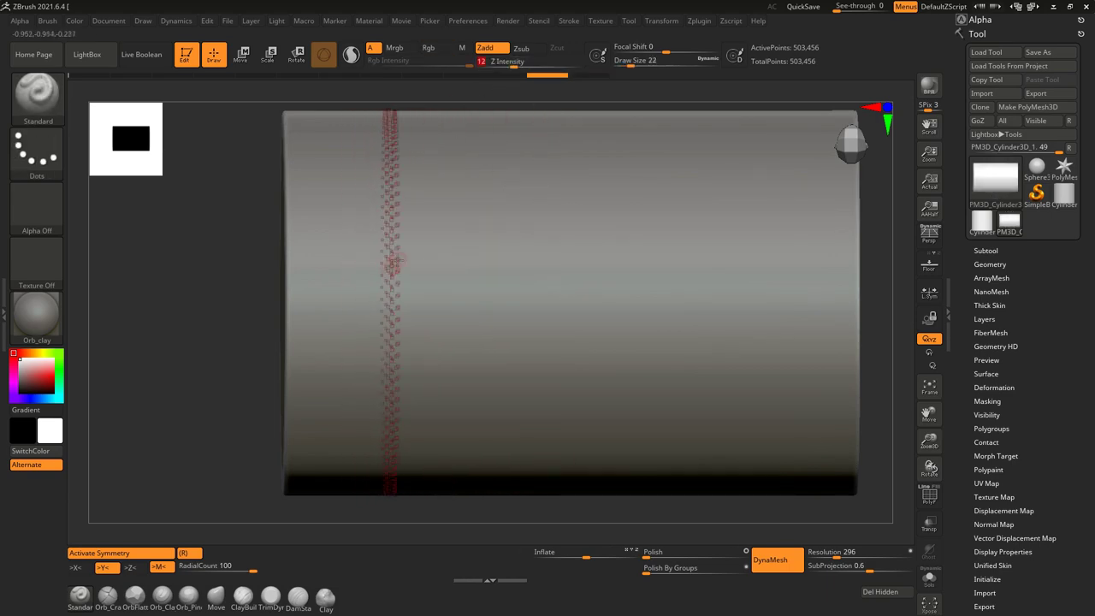
# Step: Lower radial symmetry to 64, turn the cylinder horizontal and undo a stray ridge stroke
pyautogui.moveTo(254, 570); pyautogui.dragTo(229, 570)
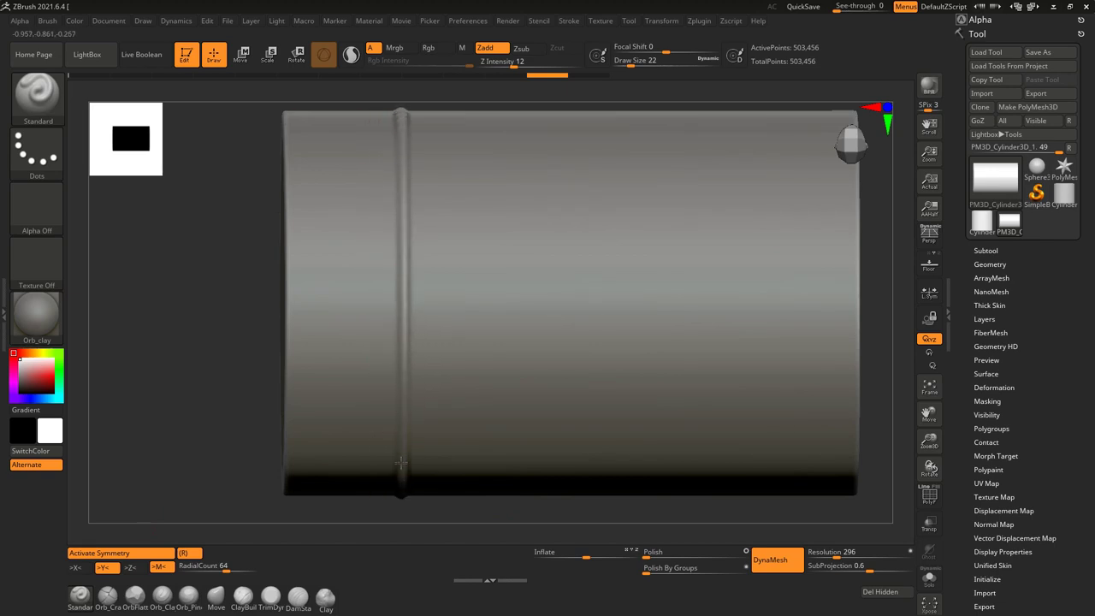
pyautogui.press('f')
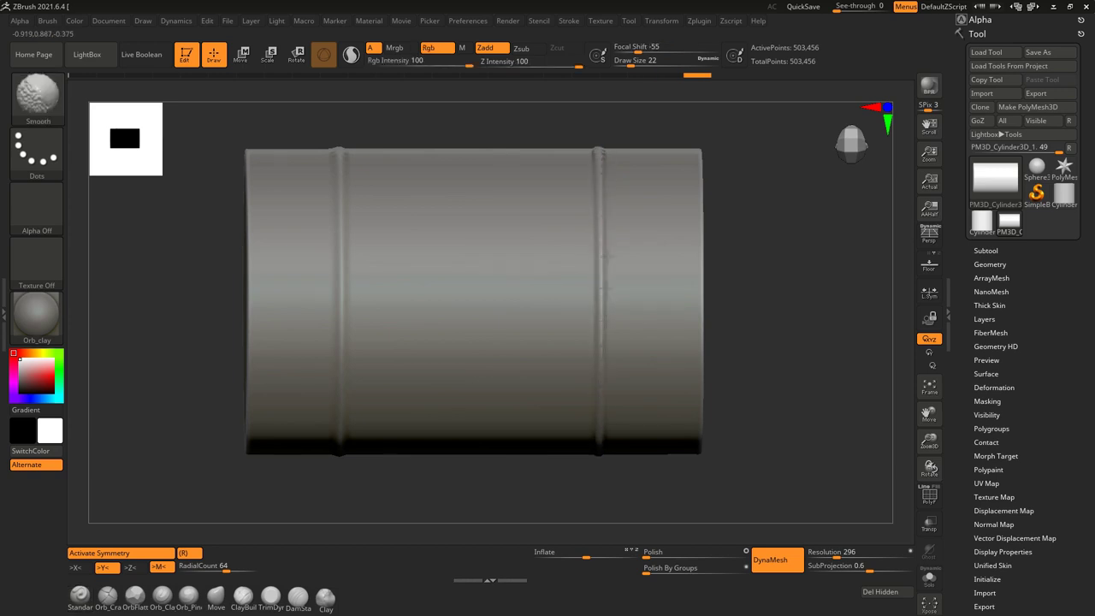
pyautogui.moveTo(636, 245); pyautogui.dragTo(452, 270)
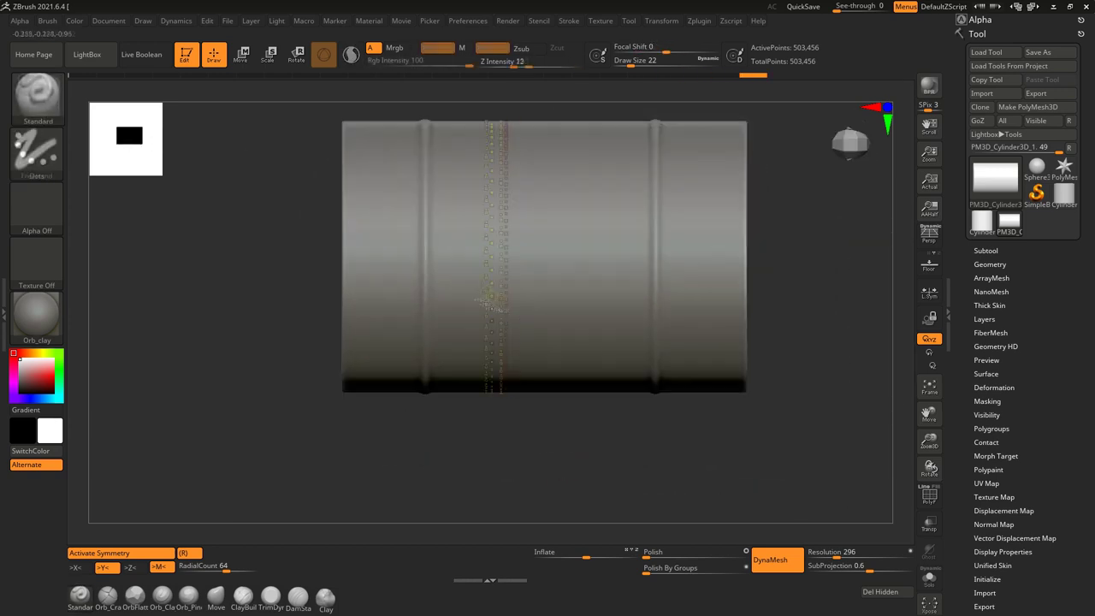
pyautogui.hotkey('ctrl', 'z')
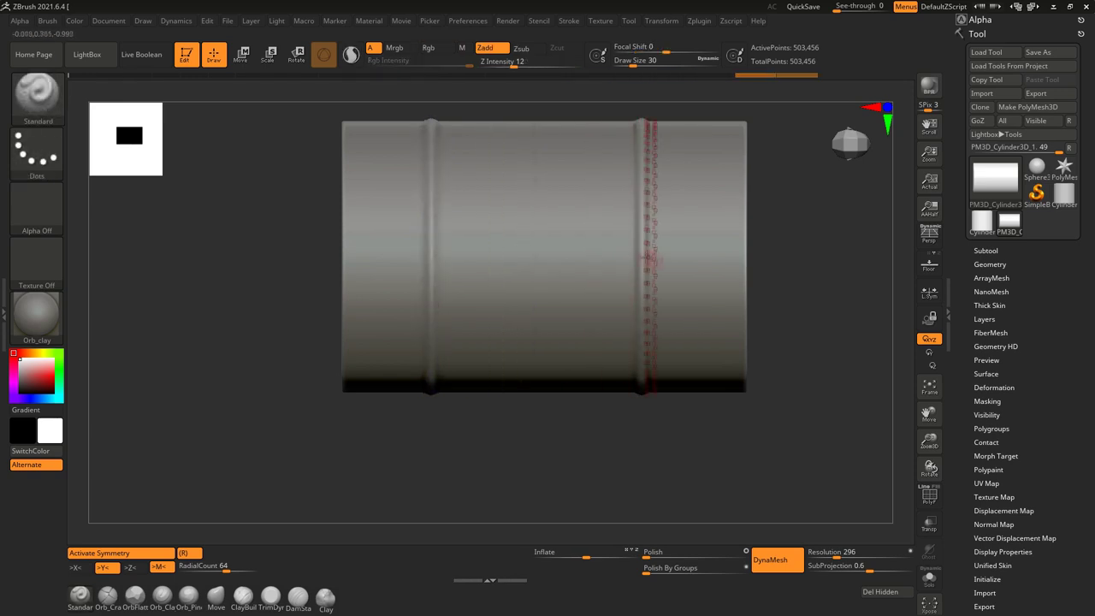
pyautogui.moveTo(530, 445); pyautogui.dragTo(677, 256)
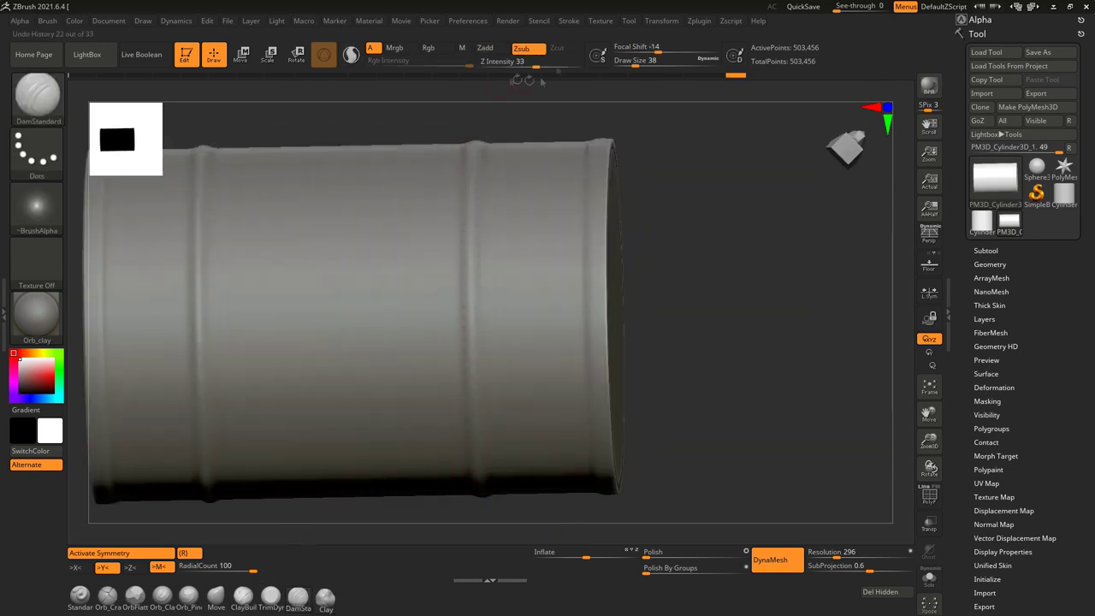
# Step: Expand the Lazy Mouse stroke options, then switch to Transpose move mode
pyautogui.click(570, 21)
pyautogui.click(599, 208)
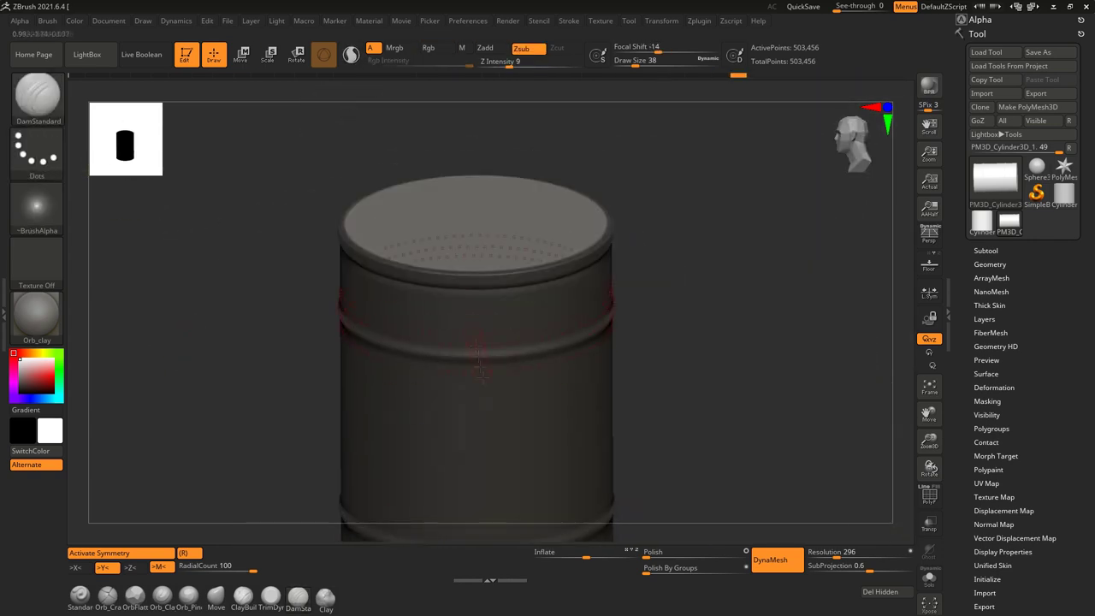
pyautogui.press('w')
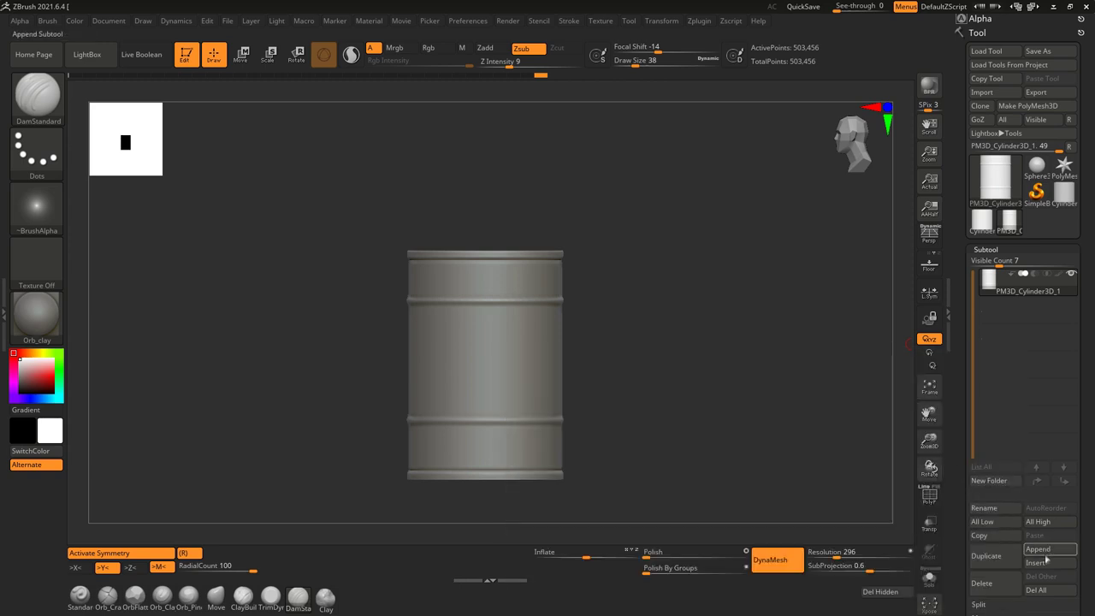
# Step: Insert a new Cylinder3D subtool and move it up to the barrel top
pyautogui.click(1046, 558)
pyautogui.press('w')
pyautogui.moveTo(459, 416); pyautogui.dragTo(459, 212)
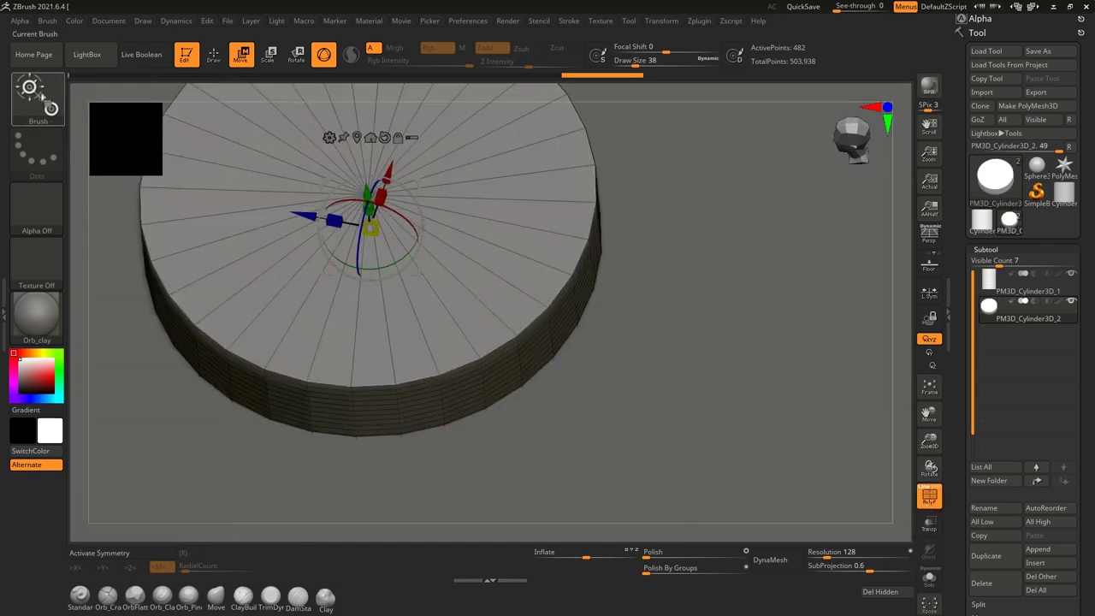
# Step: Switch to ZModeler, apply an edge action to the lid disc, and restore radial symmetry at 100
pyautogui.click(40, 95)
pyautogui.press('z')
pyautogui.press('m')
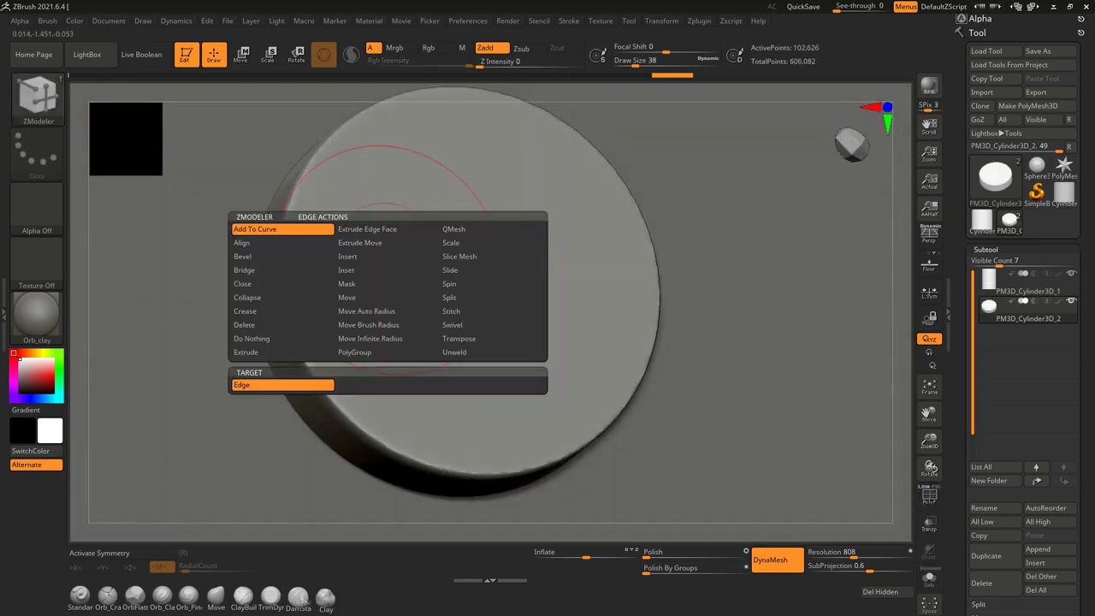
pyautogui.click(99, 552)
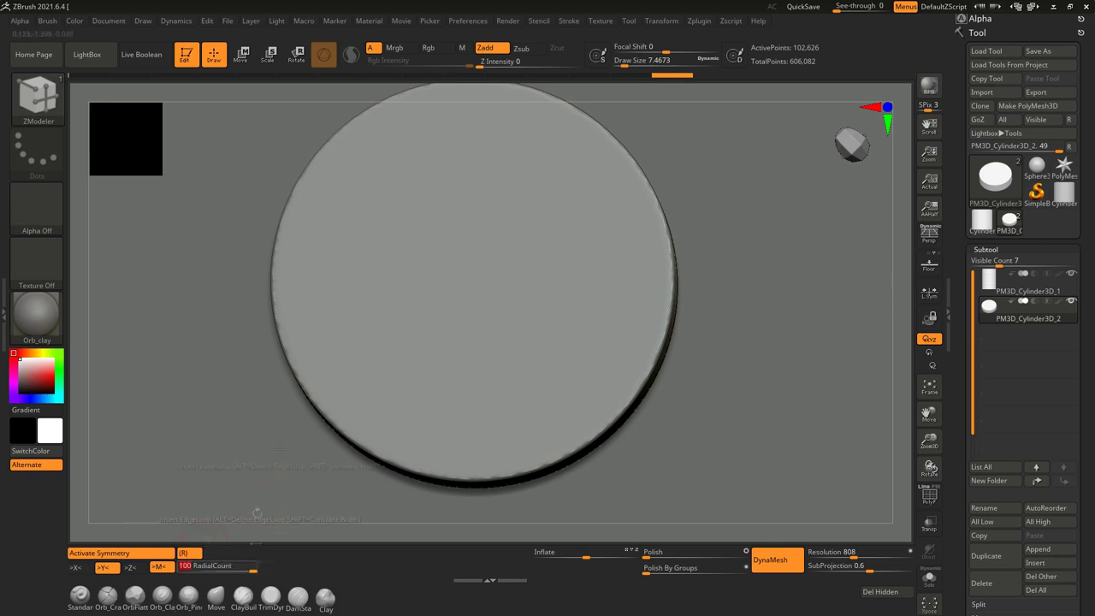
pyautogui.press('Return')
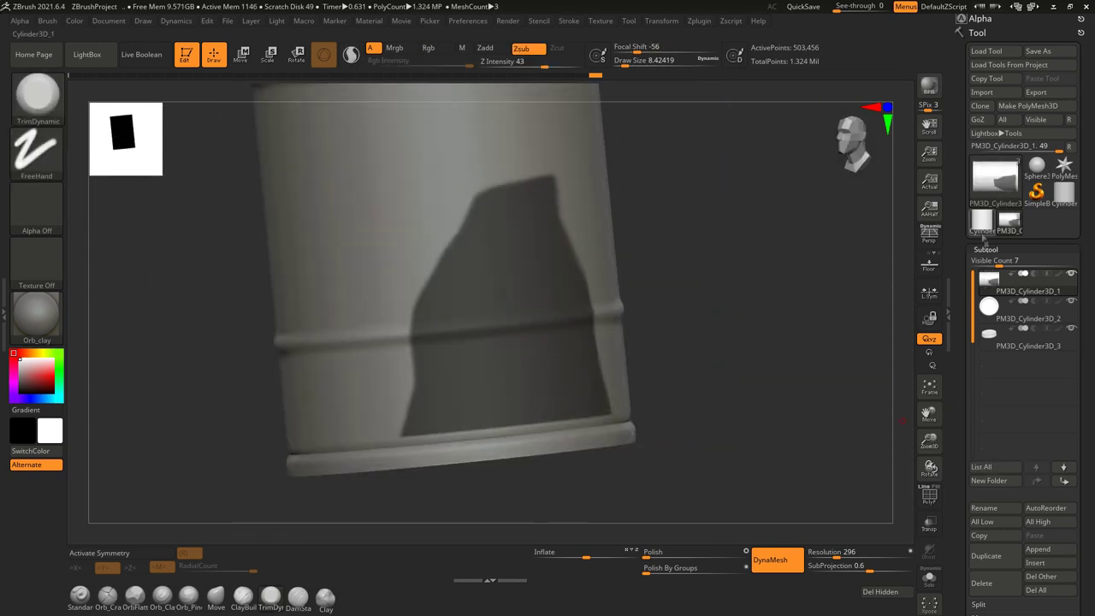
# Step: Scroll the right-hand Tool palette while assembling the barrel pieces
pyautogui.moveTo(955, 331); pyautogui.dragTo(955, 280)
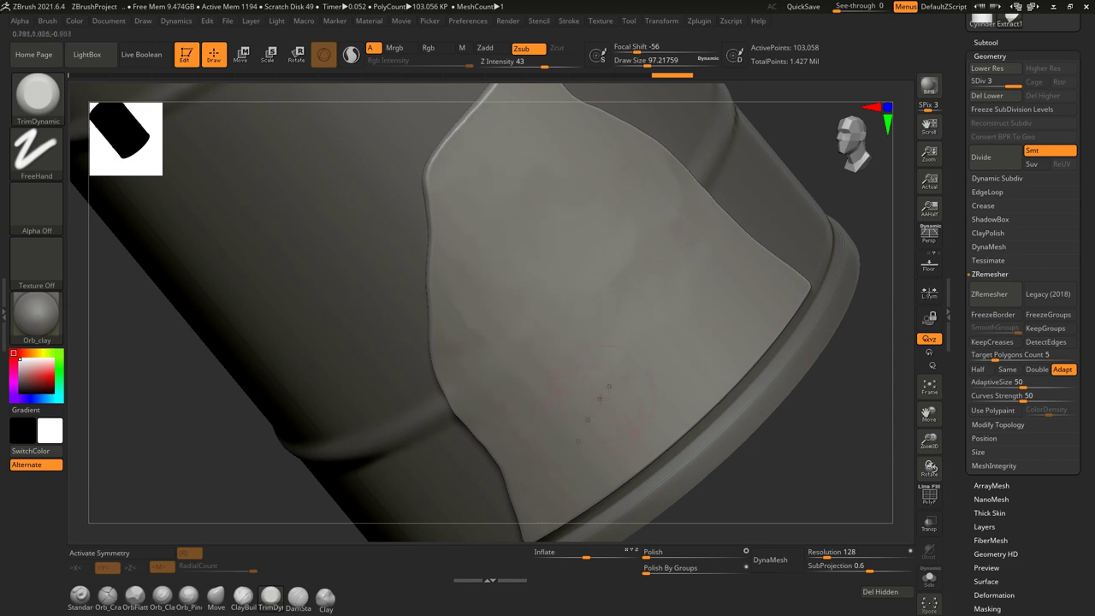
# Step: Isolate the extracted sheet, inspect its thick edge from several angles, then reframe the barrel front-on
pyautogui.moveTo(545, 300)
pyautogui.mouseDown(button='right')
pyautogui.moveTo(567, 345)
pyautogui.moveTo(568, 324)
pyautogui.mouseUp(button='right')
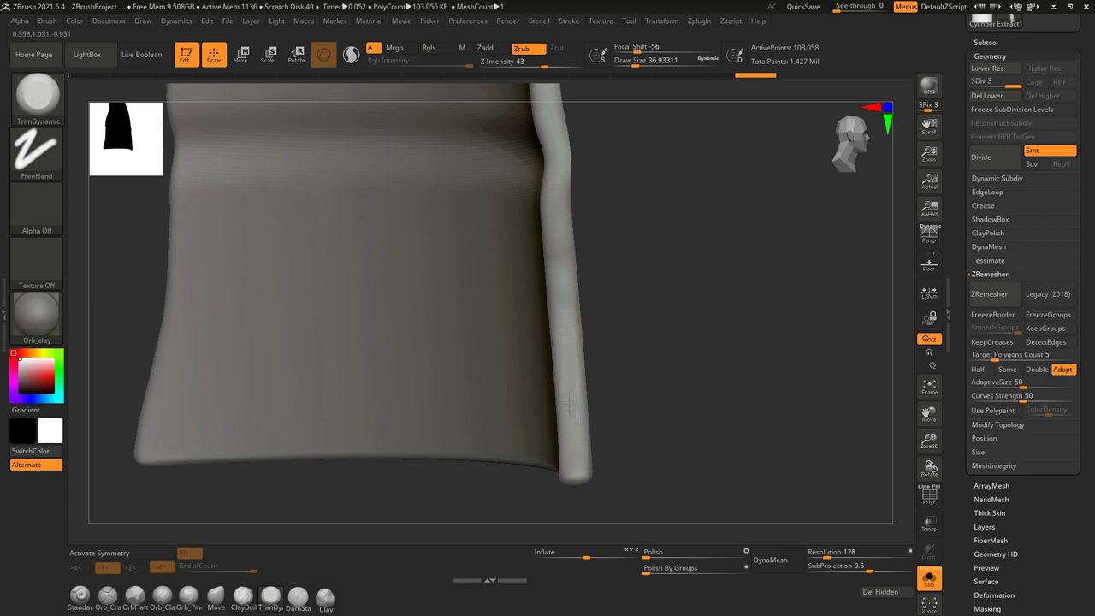
pyautogui.moveTo(565, 332)
pyautogui.mouseDown(button='right')
pyautogui.moveTo(579, 288)
pyautogui.moveTo(542, 254)
pyautogui.moveTo(543, 385)
pyautogui.moveTo(532, 394)
pyautogui.moveTo(520, 257)
pyautogui.mouseUp(button='right')
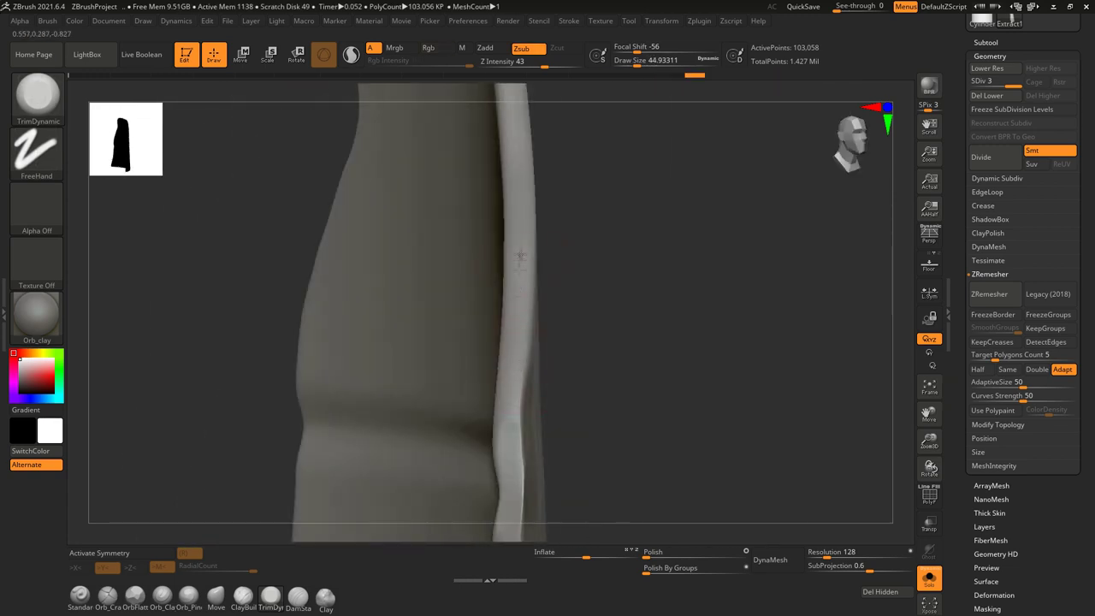
pyautogui.moveTo(517, 353)
pyautogui.mouseDown(button='right')
pyautogui.moveTo(494, 299)
pyautogui.moveTo(506, 270)
pyautogui.mouseUp(button='right')
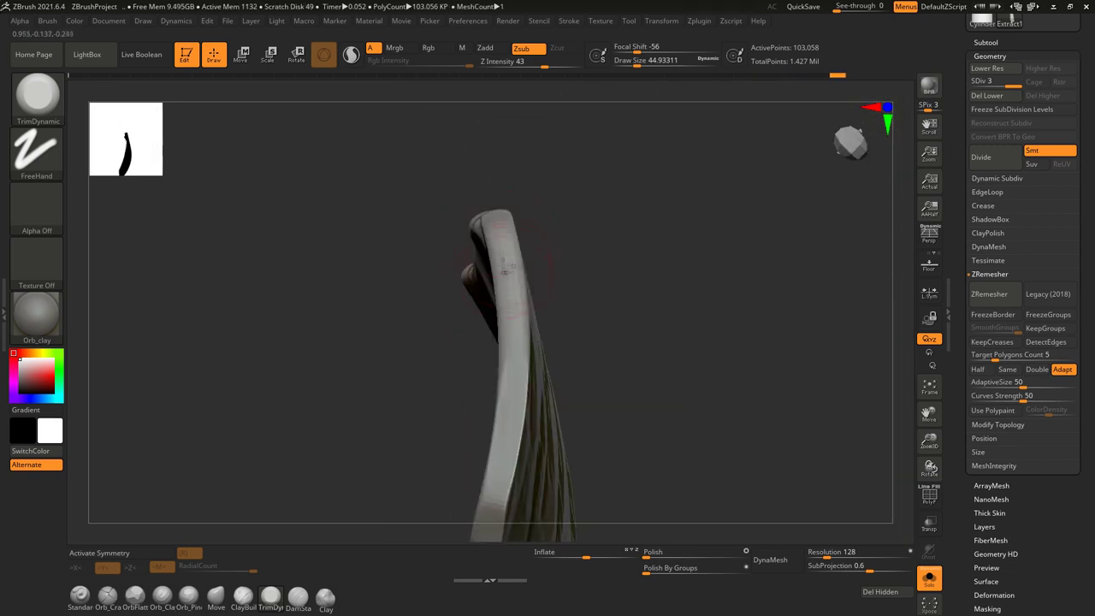
pyautogui.moveTo(511, 346); pyautogui.dragTo(517, 304, button='right')
pyautogui.moveTo(503, 342)
pyautogui.mouseDown(button='right')
pyautogui.moveTo(516, 354)
pyautogui.moveTo(488, 347)
pyautogui.moveTo(497, 377)
pyautogui.moveTo(516, 365)
pyautogui.moveTo(543, 277)
pyautogui.mouseUp(button='right')
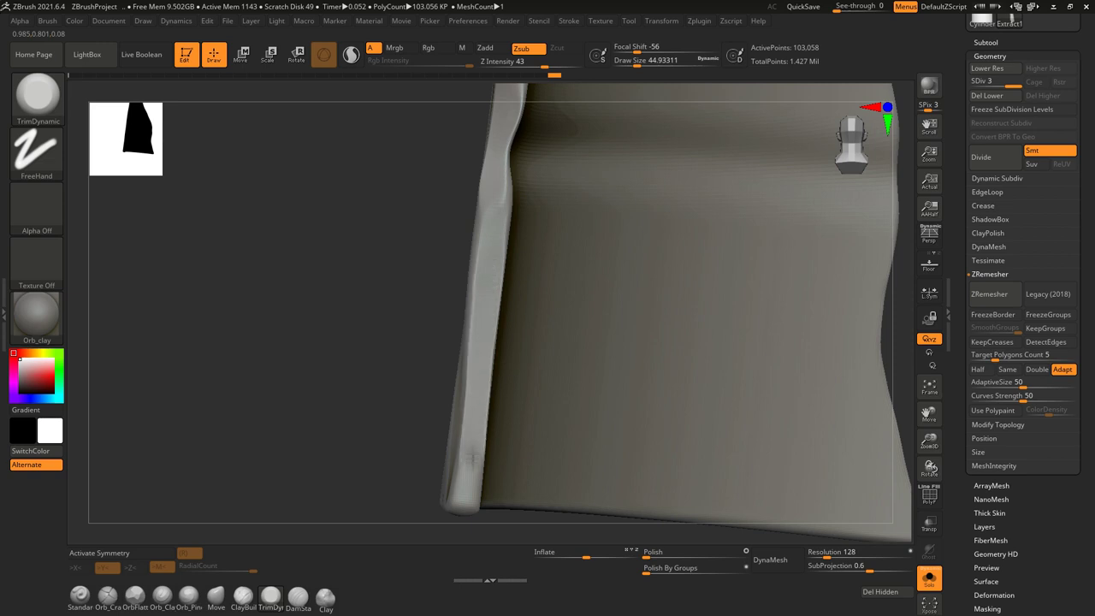
pyautogui.moveTo(488, 297)
pyautogui.mouseDown(button='right')
pyautogui.moveTo(575, 310)
pyautogui.moveTo(536, 218)
pyautogui.mouseUp(button='right')
pyautogui.moveTo(490, 434)
pyautogui.mouseDown(button='right')
pyautogui.moveTo(516, 205)
pyautogui.moveTo(552, 214)
pyautogui.moveTo(582, 254)
pyautogui.mouseUp(button='right')
pyautogui.moveTo(513, 411); pyautogui.dragTo(531, 257, button='right')
pyautogui.moveTo(480, 428); pyautogui.dragTo(497, 334, button='right')
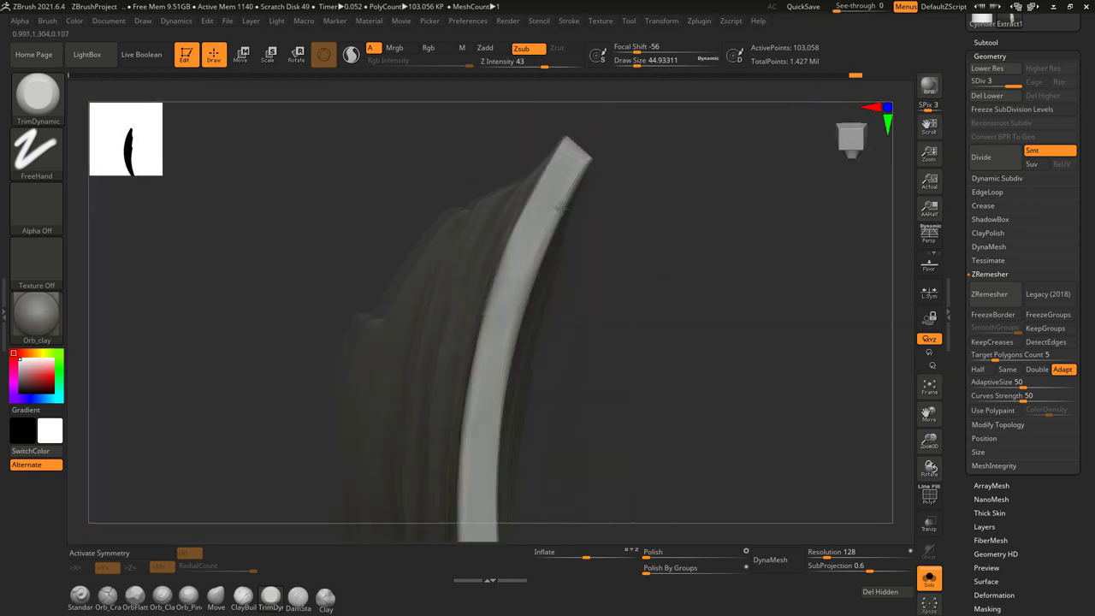
pyautogui.moveTo(482, 196); pyautogui.dragTo(582, 355, button='right')
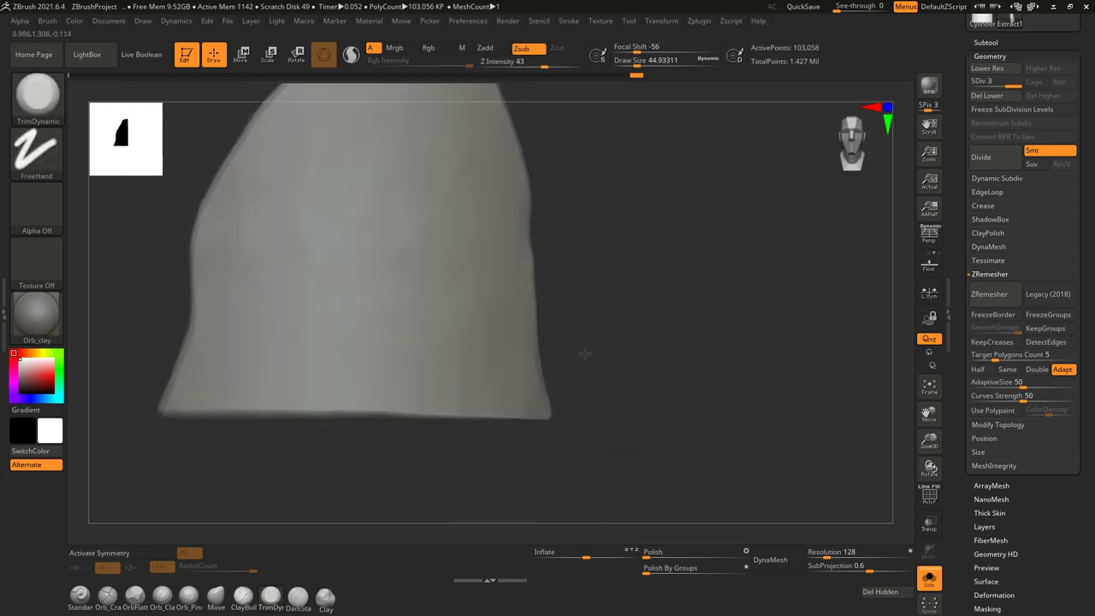
pyautogui.press('w')
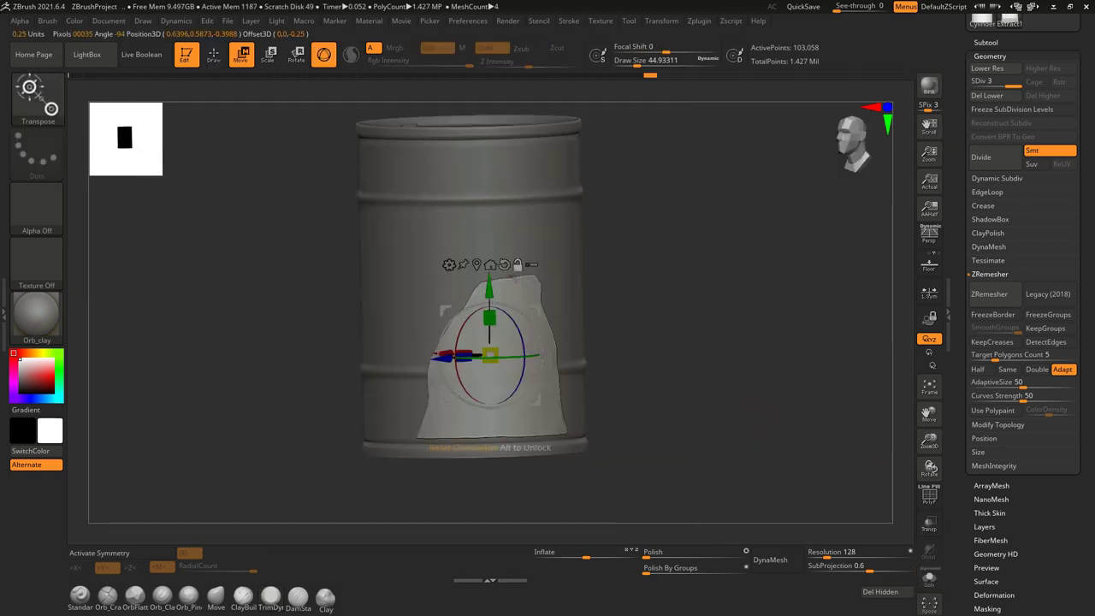
# Step: Zoom in on the cloth's edge and return to trimming, viewing the edge in profile
pyautogui.moveTo(651, 385); pyautogui.dragTo(710, 283, button='right')
pyautogui.moveTo(711, 397)
pyautogui.mouseDown(button='right')
pyautogui.moveTo(599, 402)
pyautogui.moveTo(538, 440)
pyautogui.moveTo(488, 326)
pyautogui.mouseUp(button='right')
pyautogui.press('q')
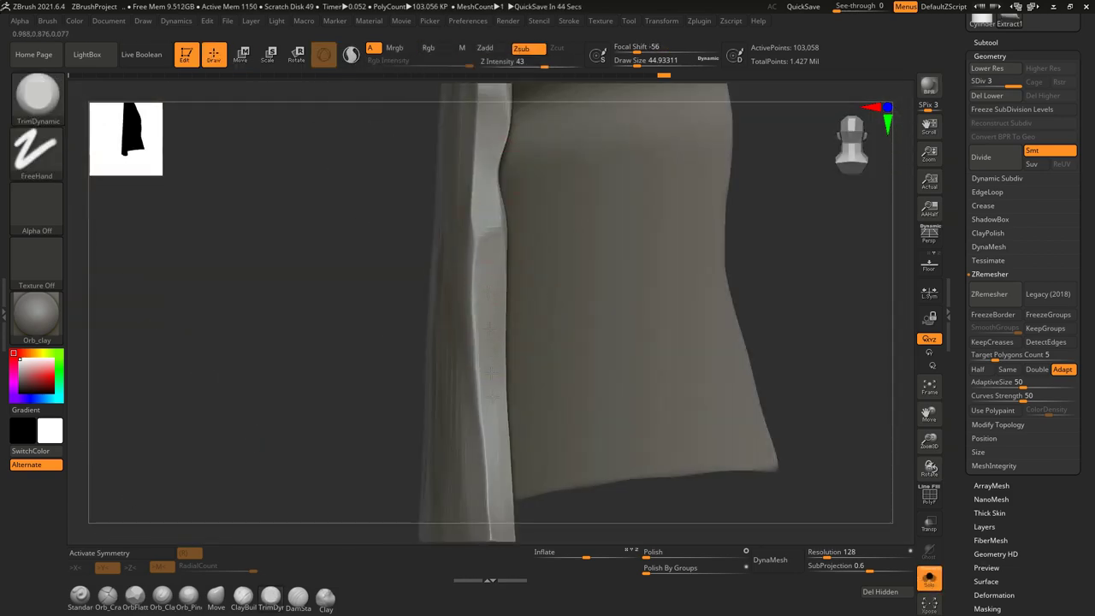
pyautogui.moveTo(489, 421); pyautogui.dragTo(488, 341, button='right')
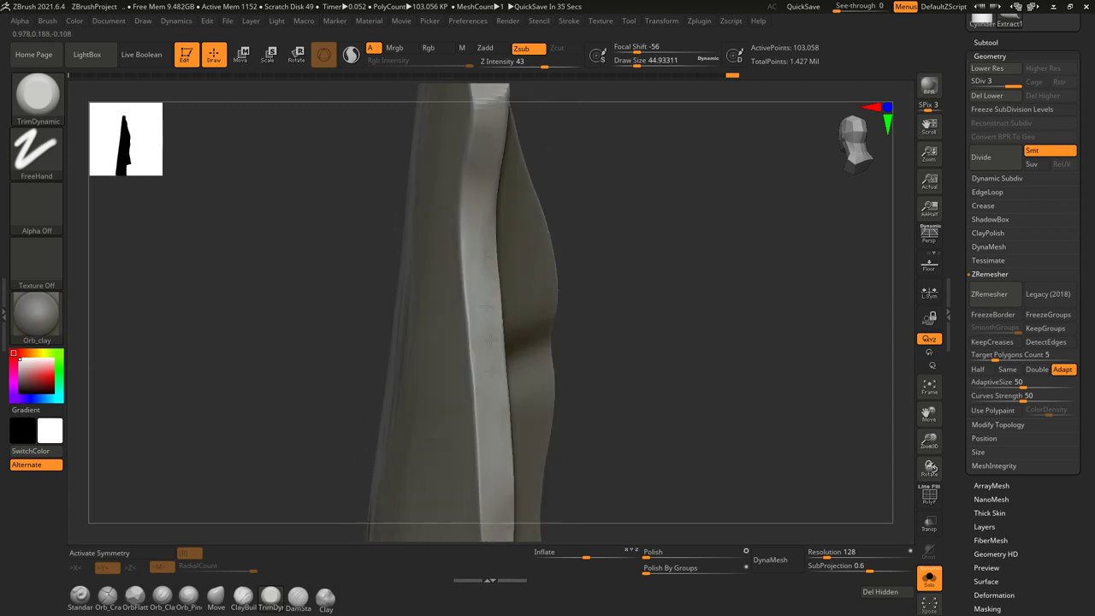
pyautogui.moveTo(485, 225)
pyautogui.mouseDown(button='right')
pyautogui.moveTo(605, 291)
pyautogui.moveTo(625, 316)
pyautogui.moveTo(753, 283)
pyautogui.moveTo(667, 388)
pyautogui.mouseUp(button='right')
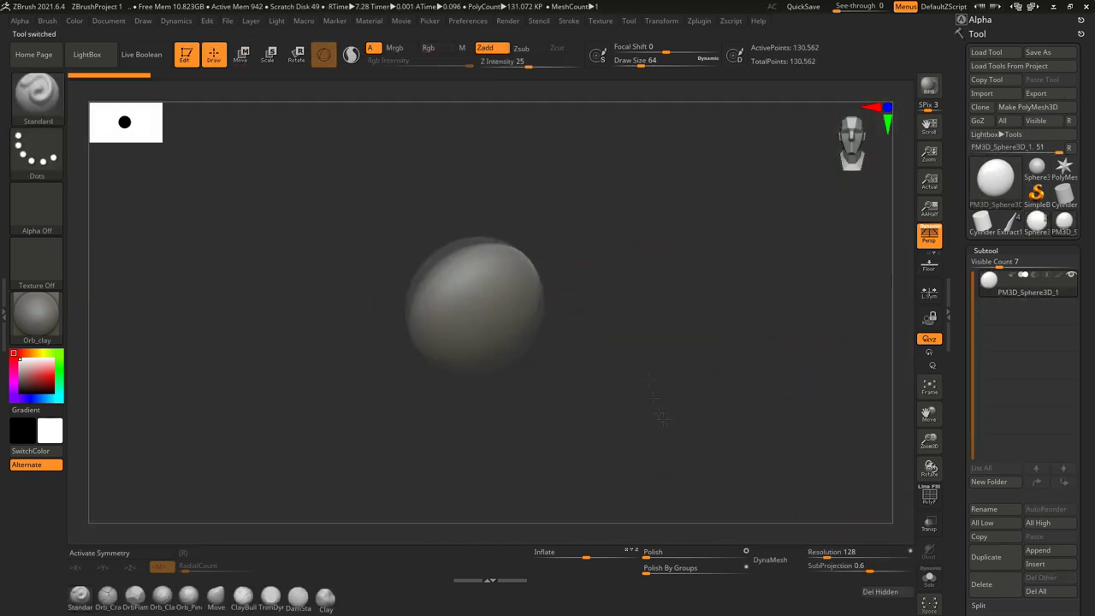
# Step: Append a Plane3D subtool and carve flat facets into the sphere to form a rock
pyautogui.click(1062, 552)
pyautogui.click(706, 385)
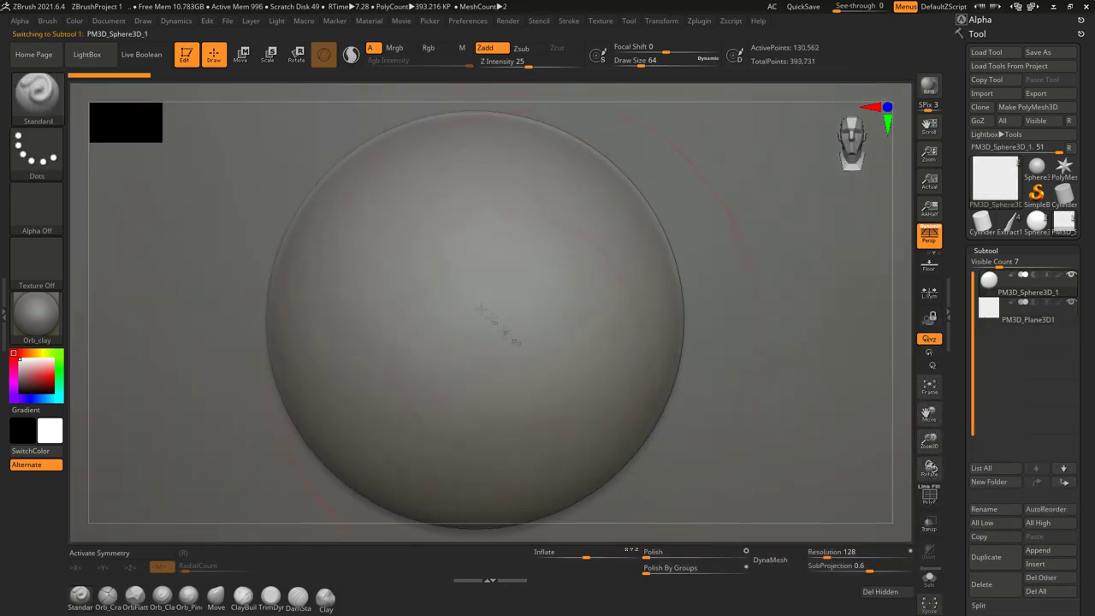
pyautogui.moveTo(633, 154); pyautogui.dragTo(617, 325)
pyautogui.moveTo(599, 172); pyautogui.dragTo(427, 137)
pyautogui.moveTo(770, 343); pyautogui.dragTo(839, 334)
pyautogui.moveTo(359, 189)
pyautogui.mouseDown()
pyautogui.moveTo(330, 345)
pyautogui.moveTo(385, 428)
pyautogui.mouseUp()
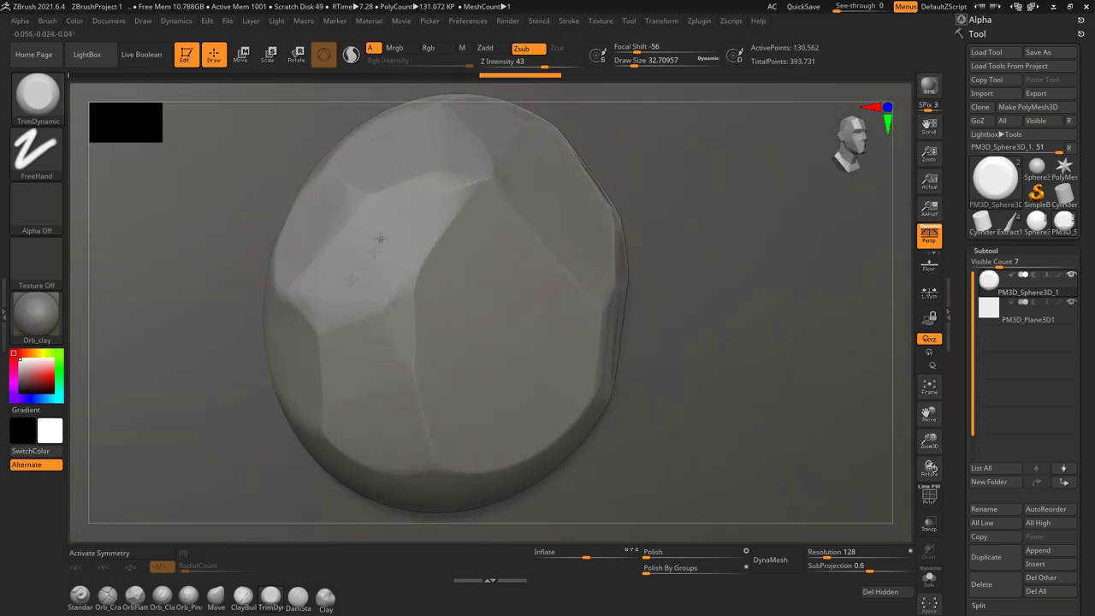
pyautogui.moveTo(754, 385); pyautogui.dragTo(753, 282)
pyautogui.moveTo(343, 282)
pyautogui.mouseDown()
pyautogui.moveTo(479, 402)
pyautogui.moveTo(511, 360)
pyautogui.mouseUp()
pyautogui.moveTo(512, 361)
pyautogui.keyDown('ctrl'); pyautogui.mouseDown(button='right')
pyautogui.moveTo(541, 248)
pyautogui.moveTo(551, 319)
pyautogui.moveTo(568, 293)
pyautogui.mouseUp(button='right'); pyautogui.keyUp('ctrl')
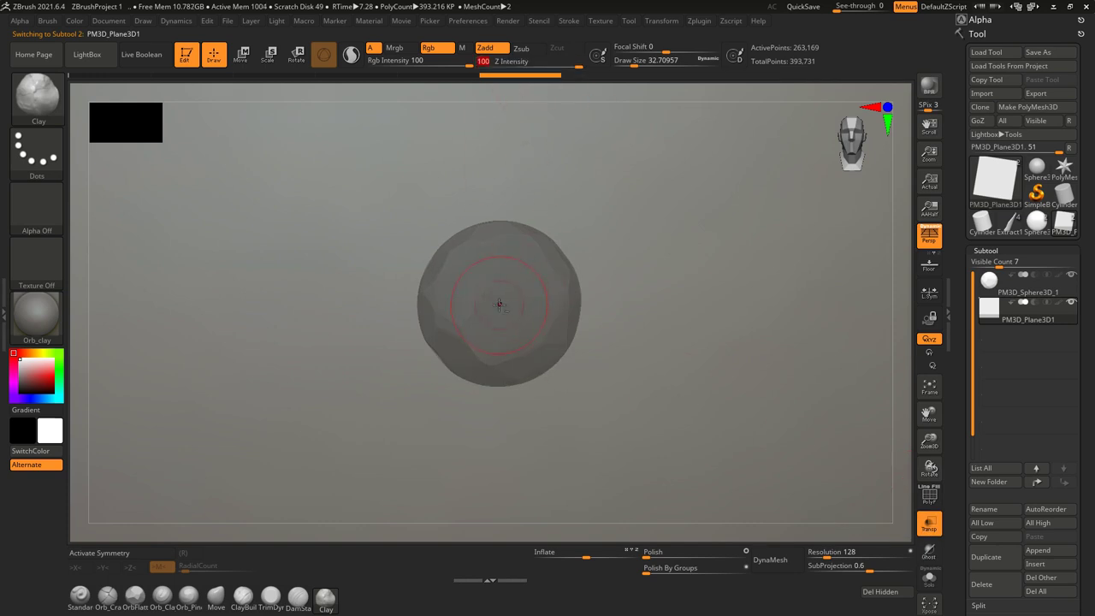
# Step: Set the stroke to DragRect and stamp the rock's imprint into the plane
pyautogui.click(37, 154)
pyautogui.click(257, 180)
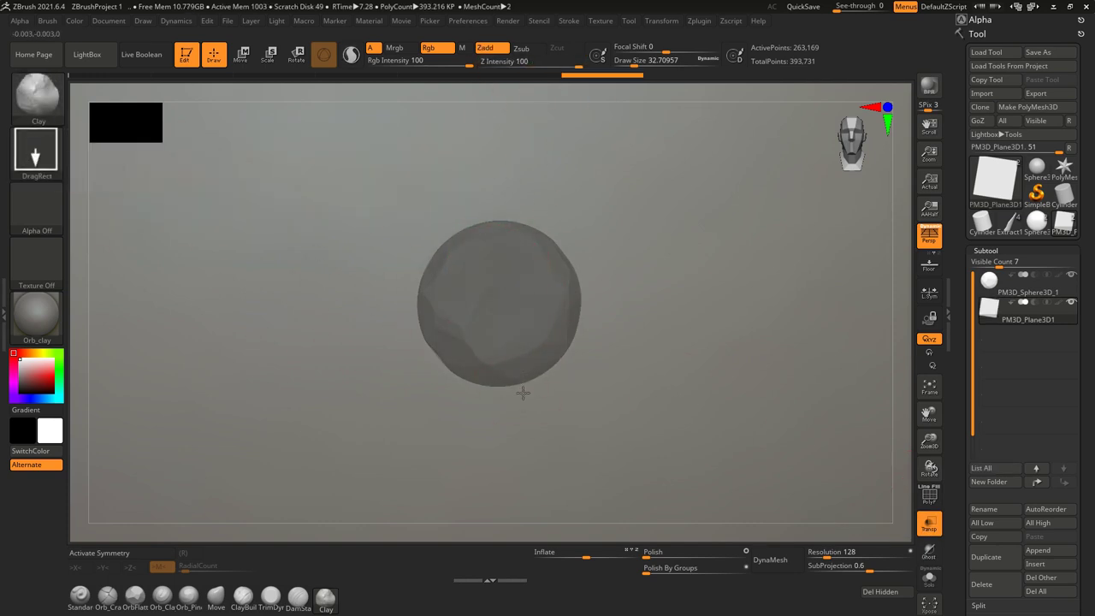
pyautogui.moveTo(501, 334); pyautogui.dragTo(501, 306)
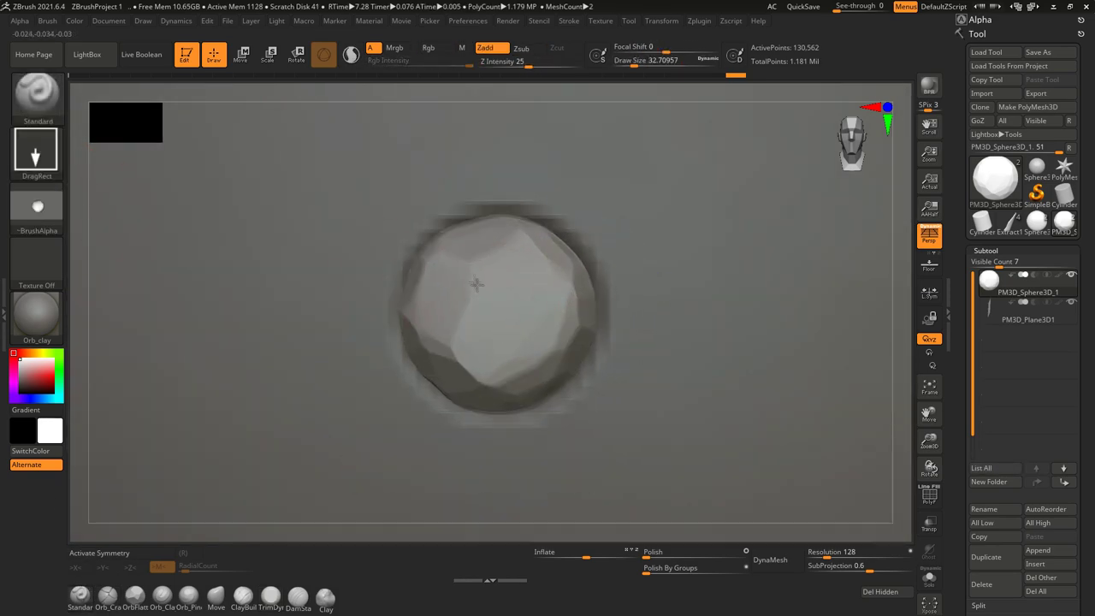
# Step: Resize the document canvas, then return to the model and frame the plane piece
pyautogui.click(175, 21)
pyautogui.click(109, 21)
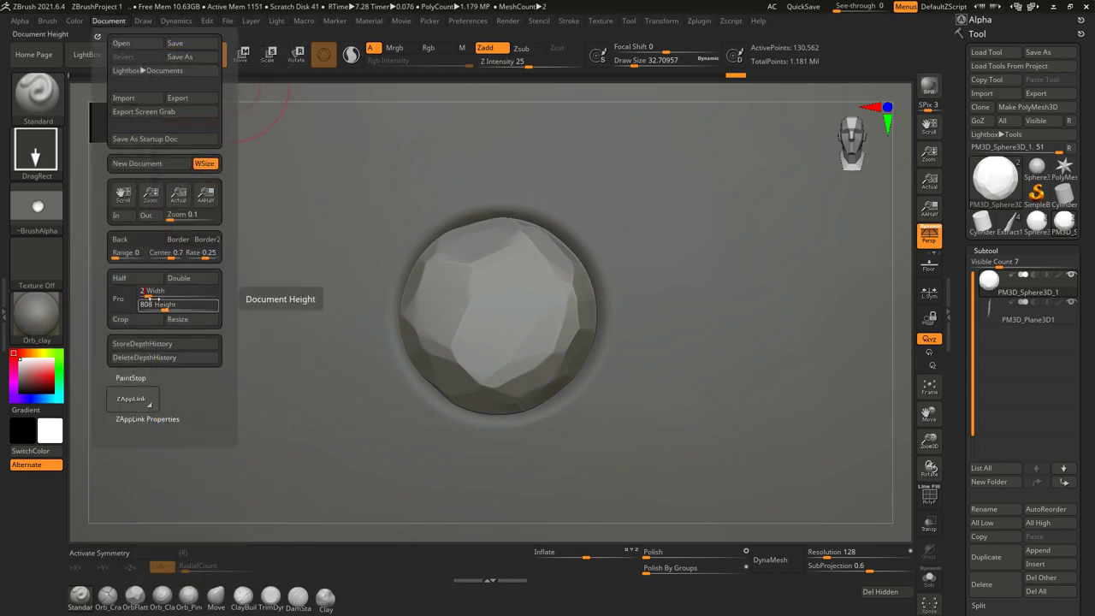
pyautogui.click(211, 163)
pyautogui.click(566, 354)
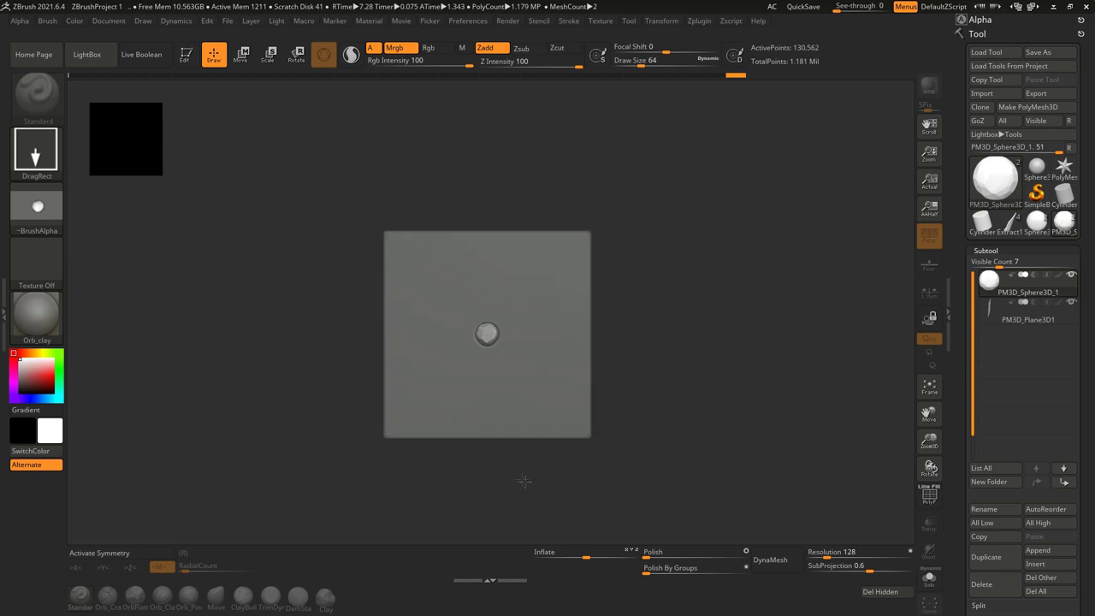
pyautogui.press('t')
pyautogui.press('f')
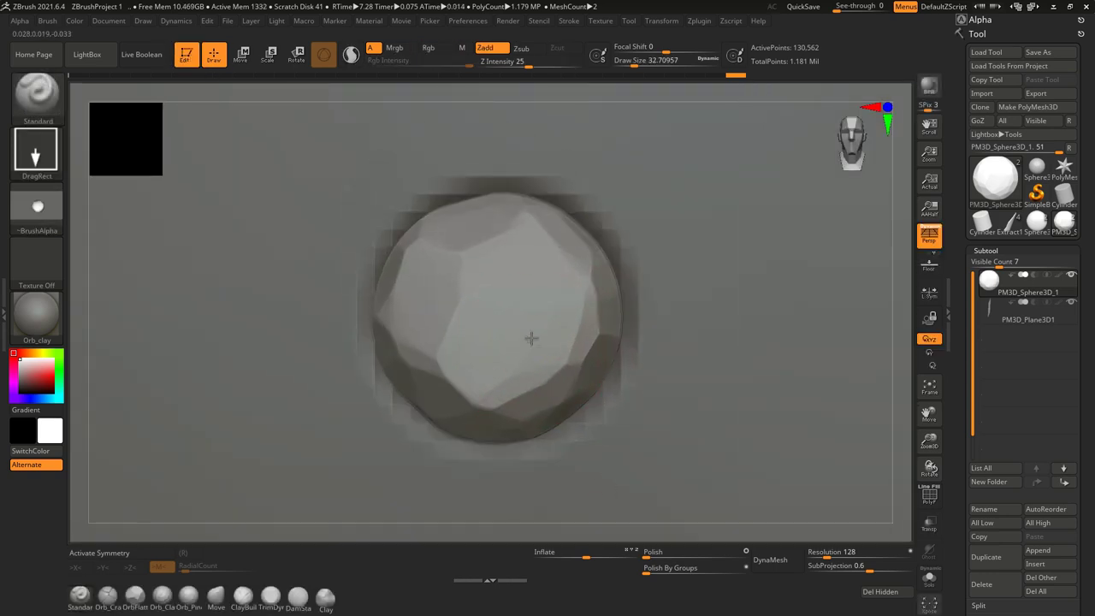
pyautogui.keyDown('alt'); pyautogui.click(571, 266); pyautogui.keyUp('alt')
pyautogui.press('f')
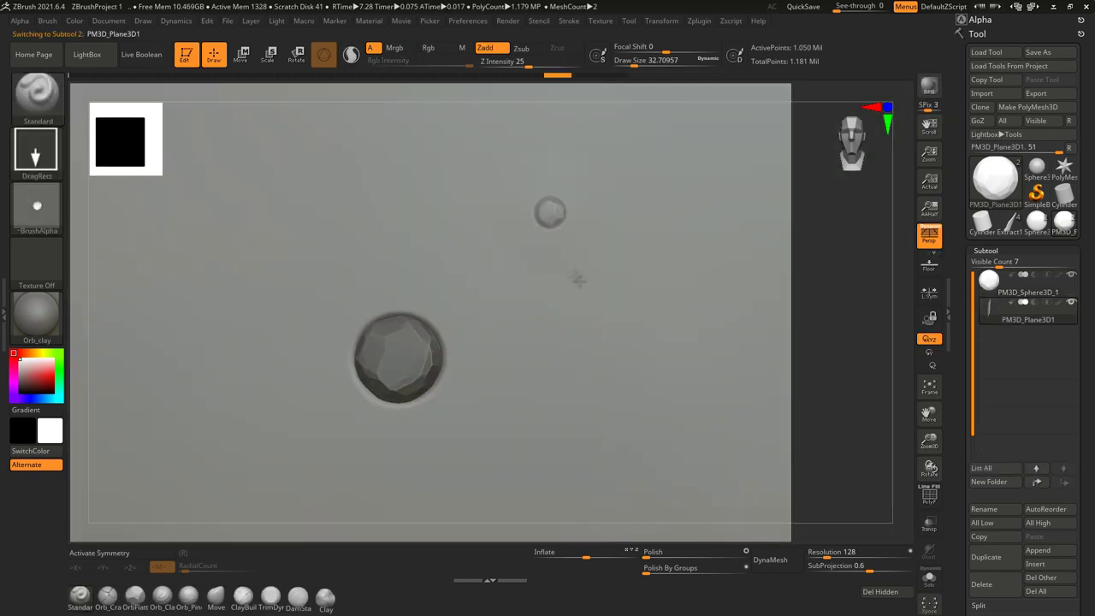
# Step: Zoom in on the rivet and make the rivet sphere the active subtool
pyautogui.moveTo(571, 267); pyautogui.dragTo(513, 226, button='right')
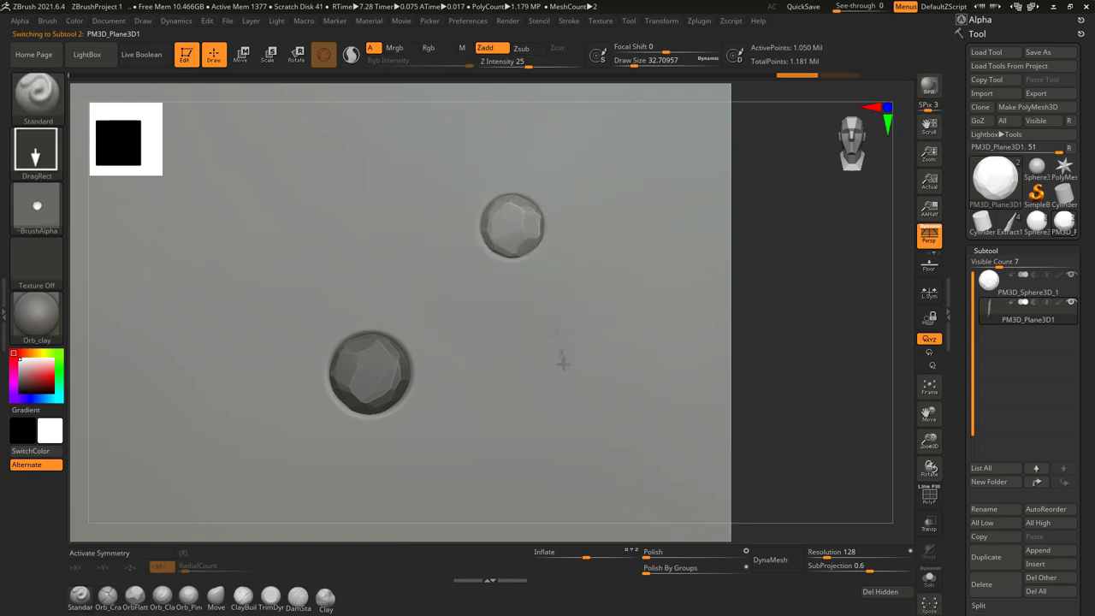
pyautogui.keyDown('ctrl'); pyautogui.moveTo(562, 362); pyautogui.dragTo(512, 296, button='right'); pyautogui.keyUp('ctrl')
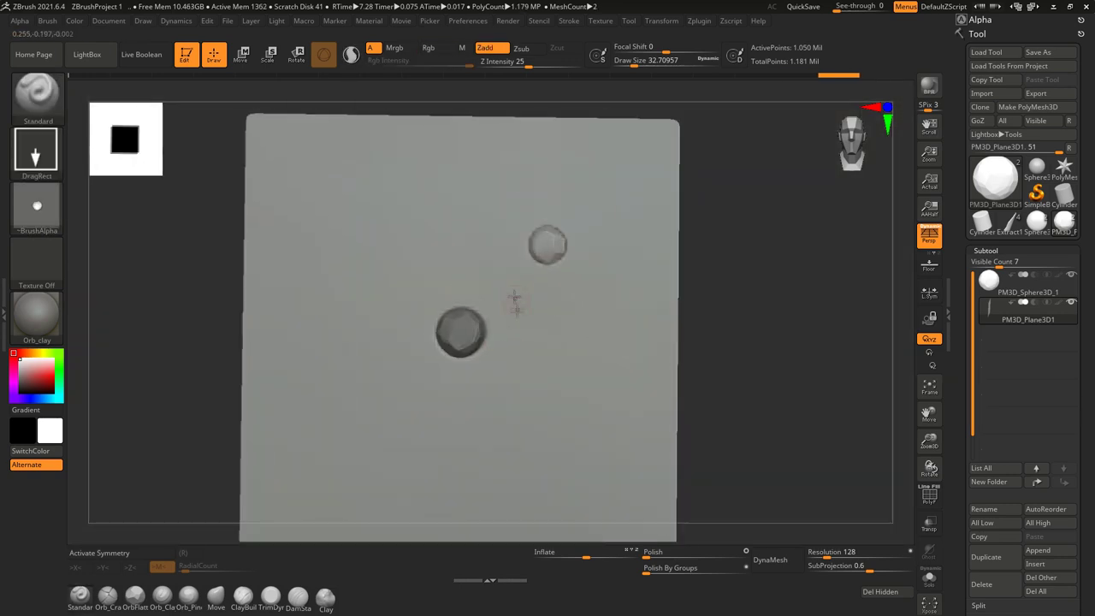
pyautogui.keyDown('ctrl'); pyautogui.moveTo(480, 299); pyautogui.dragTo(476, 303, button='right'); pyautogui.keyUp('ctrl')
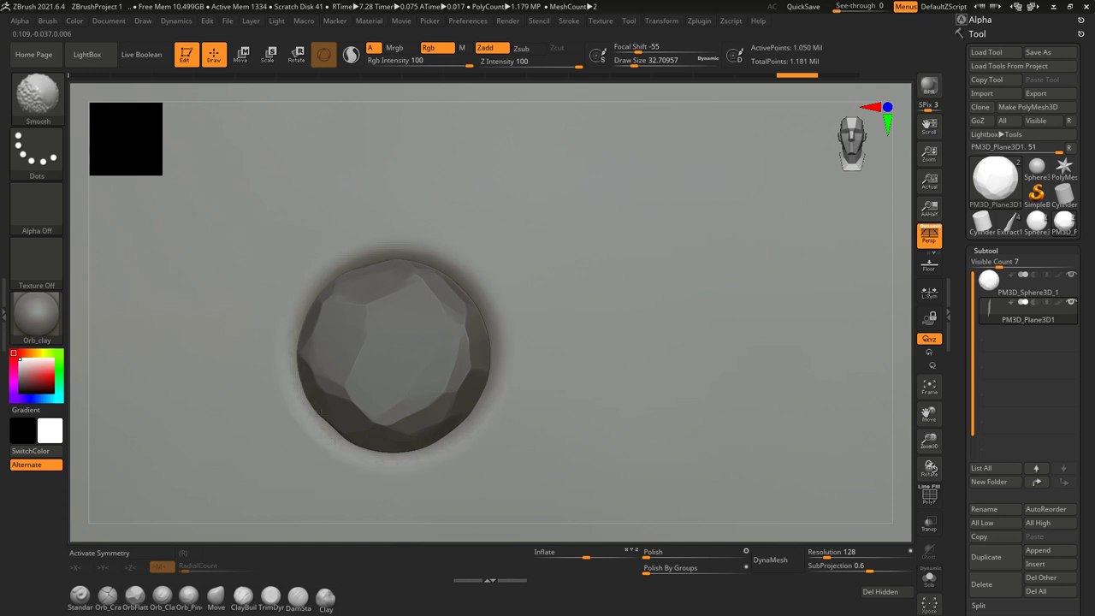
pyautogui.moveTo(334, 423); pyautogui.dragTo(479, 257, button='right')
pyautogui.keyDown('alt'); pyautogui.click(439, 286); pyautogui.keyUp('alt')
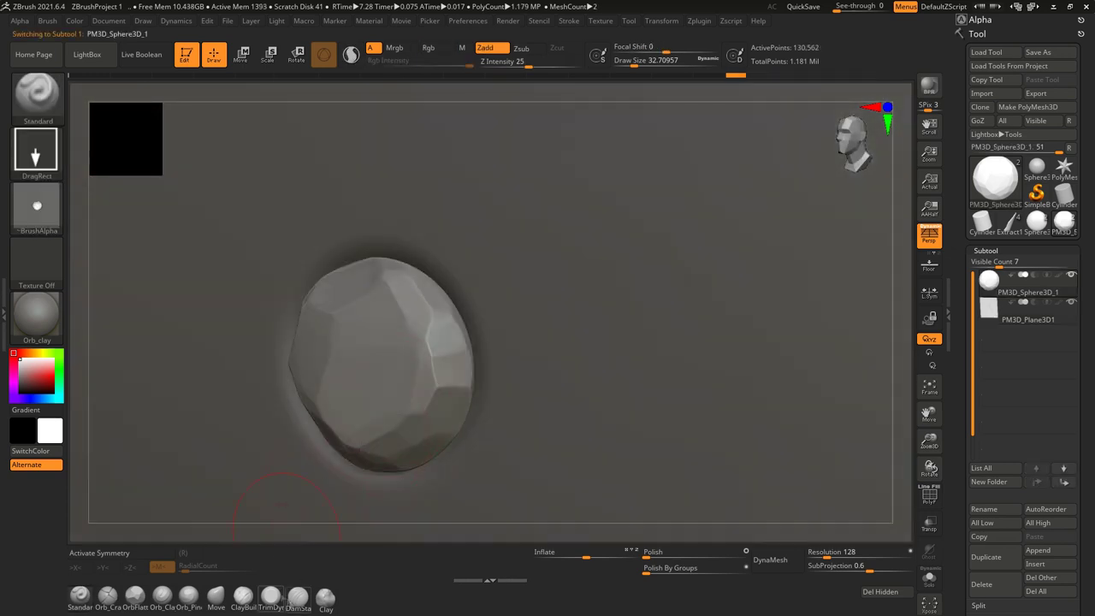
pyautogui.moveTo(512, 178)
pyautogui.mouseDown(button='right')
pyautogui.moveTo(357, 244)
pyautogui.moveTo(498, 378)
pyautogui.moveTo(616, 406)
pyautogui.moveTo(526, 294)
pyautogui.mouseUp(button='right')
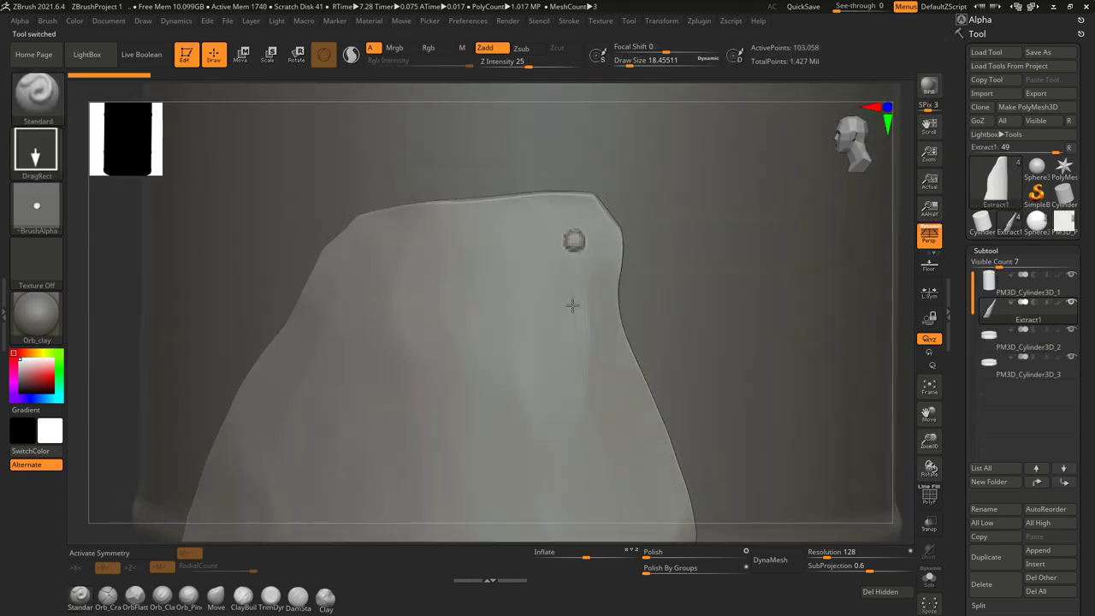
# Step: Subdivide the Extract1 patch to about 1.6 million points and smooth away its bottom rivet
pyautogui.press('ctrl')
pyautogui.press('ctrl')
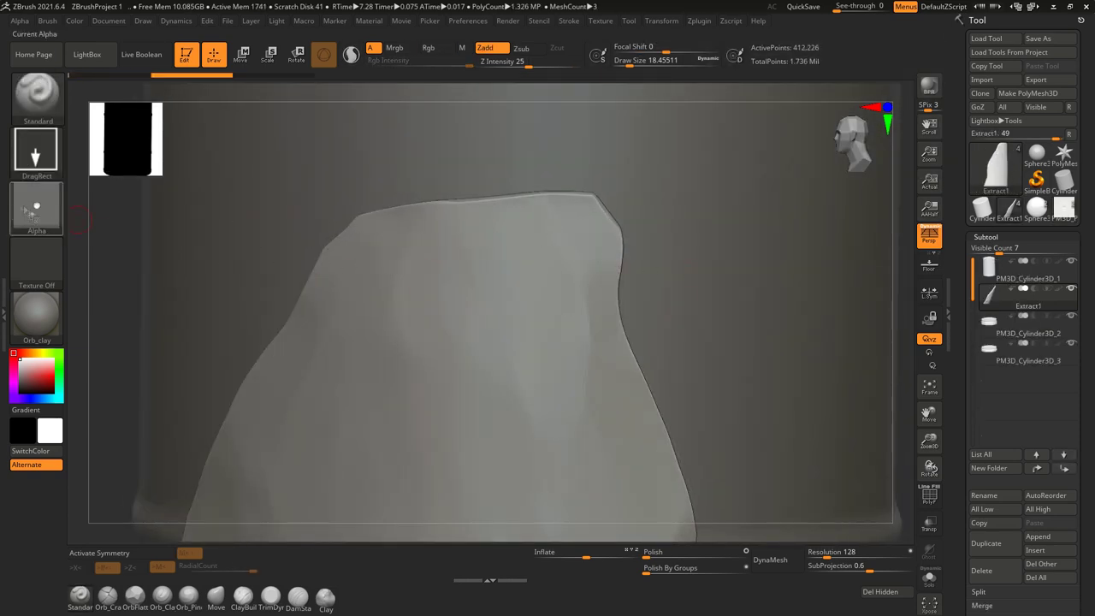
pyautogui.click(980, 19)
pyautogui.hotkey('ctrl', 'd')
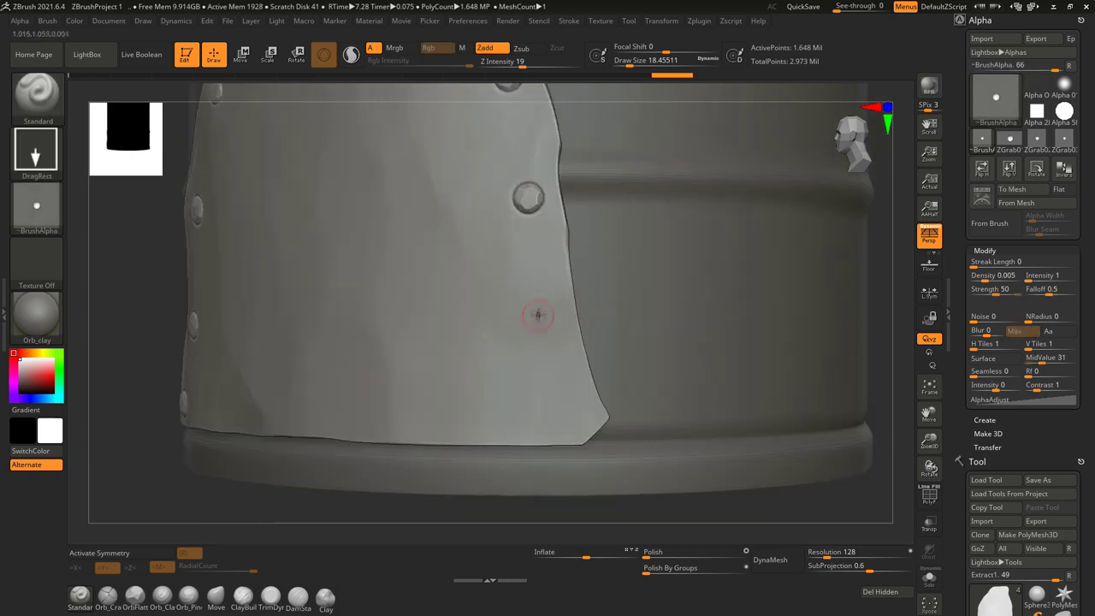
pyautogui.keyDown('shift'); pyautogui.moveTo(633, 405); pyautogui.dragTo(569, 413); pyautogui.keyUp('shift')
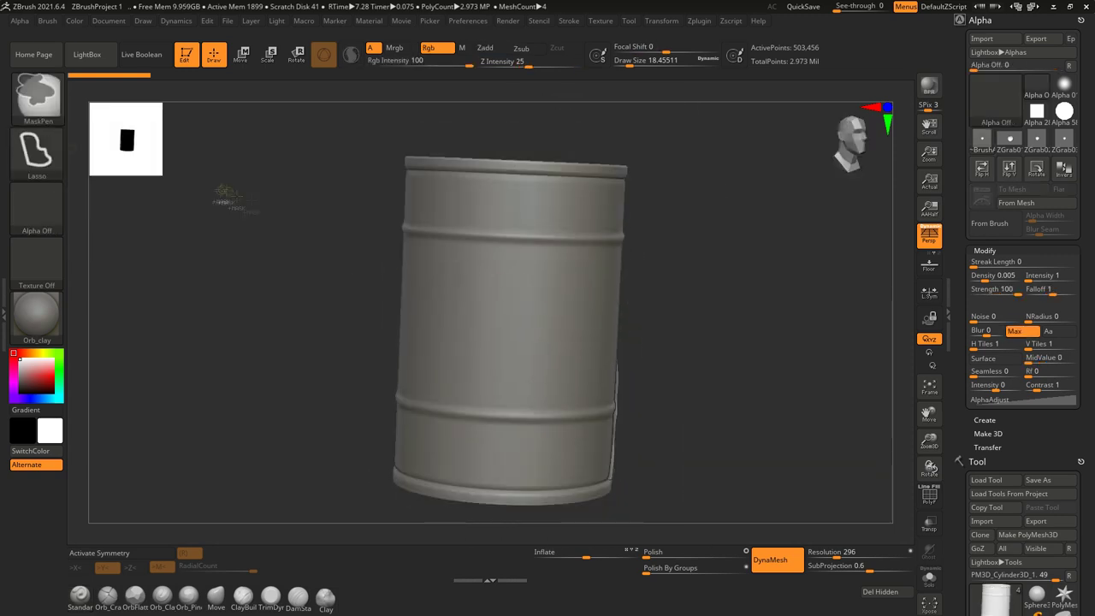
# Step: Switch the MaskPen stroke to Lasso for outlining the diamond shape
pyautogui.click(570, 20)
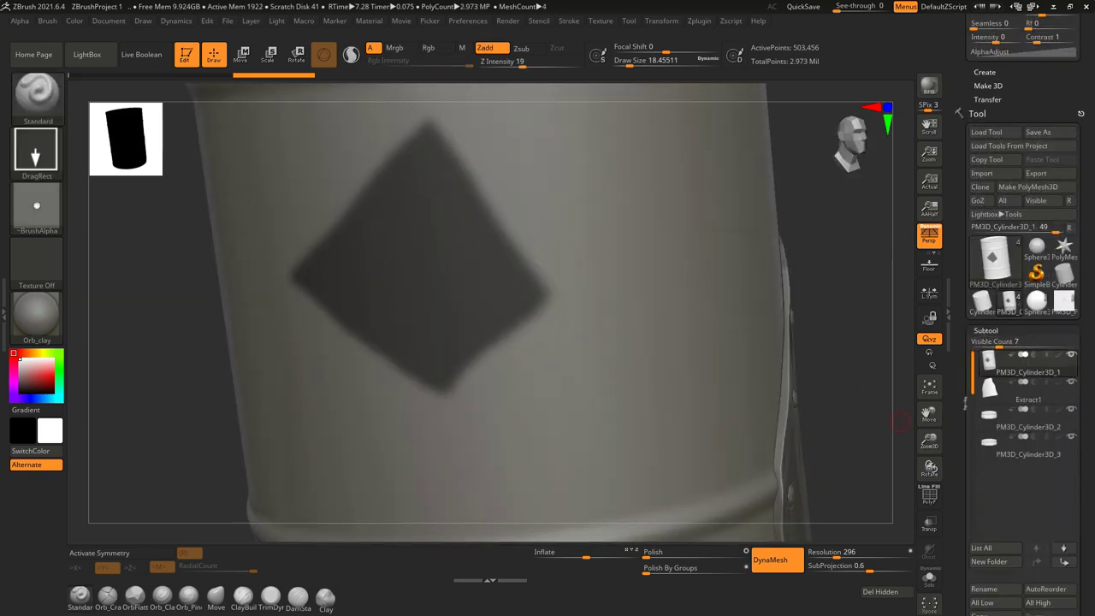
# Step: Extract the masked diamond as a thin Extract1 patch and DynaMesh it at resolution 248
pyautogui.click(993, 494)
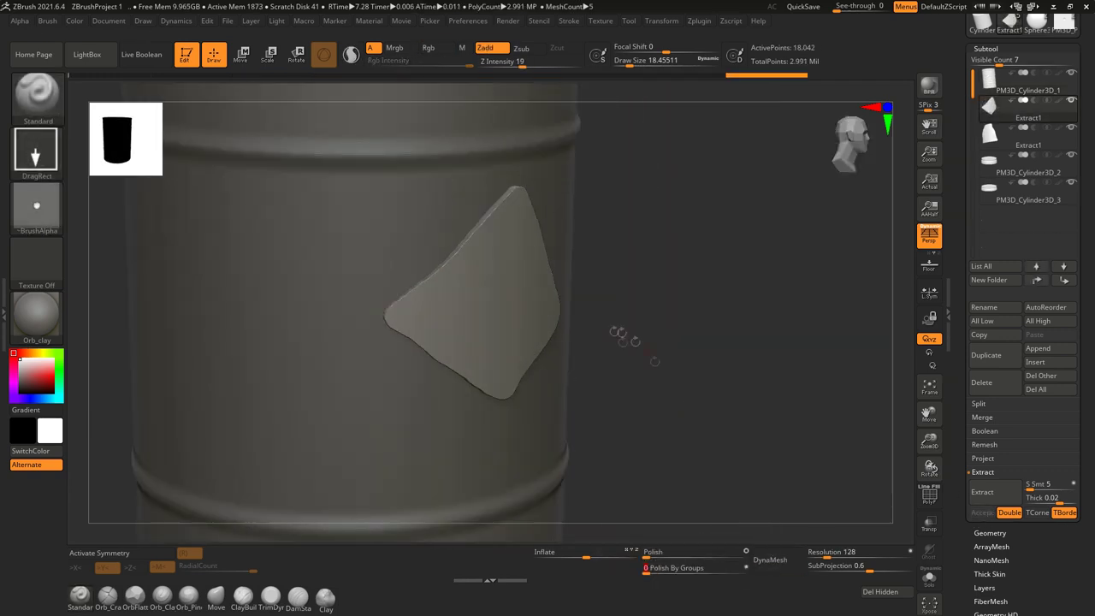
pyautogui.moveTo(623, 335); pyautogui.dragTo(619, 289)
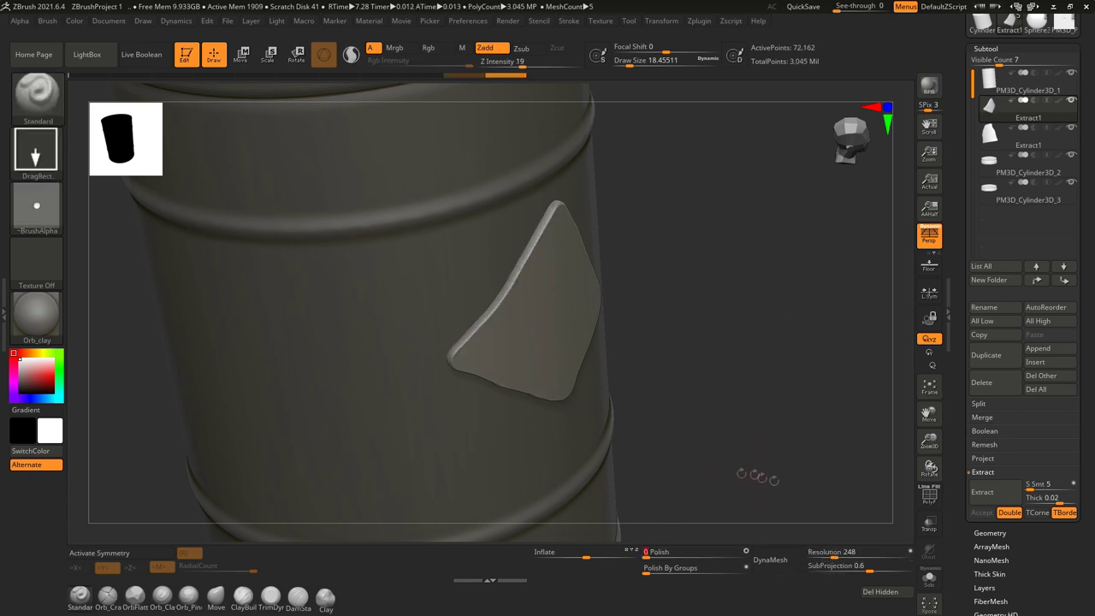
pyautogui.click(770, 560)
pyautogui.moveTo(770, 559)
pyautogui.mouseDown()
pyautogui.moveTo(489, 379)
pyautogui.moveTo(599, 237)
pyautogui.mouseUp()
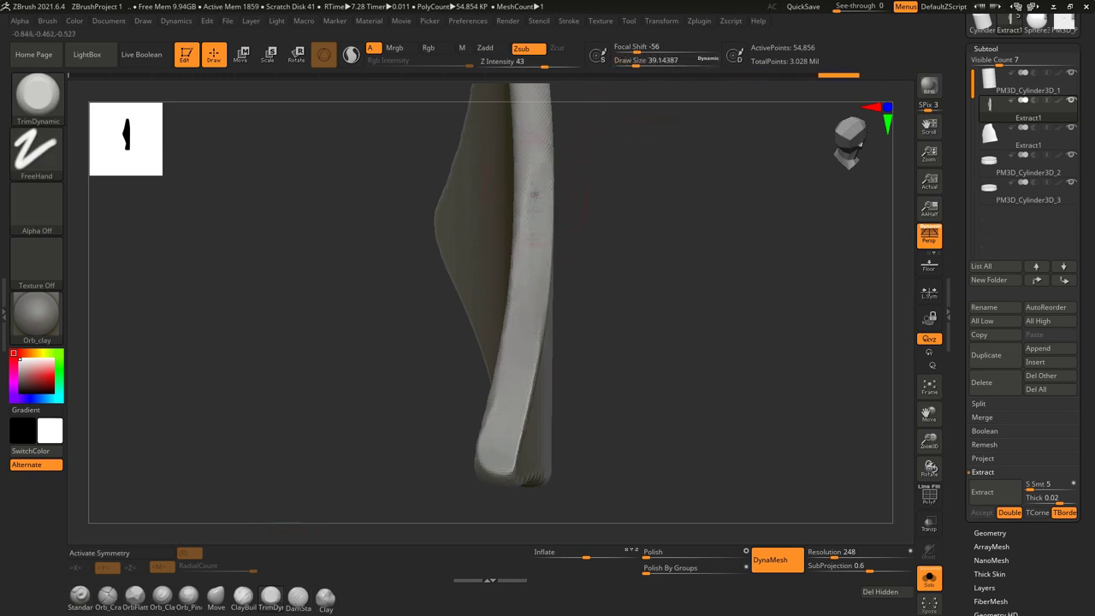
# Step: Orbit around the new patch to check its thickness and trimmed edges
pyautogui.moveTo(599, 237); pyautogui.dragTo(651, 257)
pyautogui.moveTo(495, 453)
pyautogui.mouseDown()
pyautogui.moveTo(479, 377)
pyautogui.moveTo(553, 308)
pyautogui.moveTo(481, 181)
pyautogui.mouseUp()
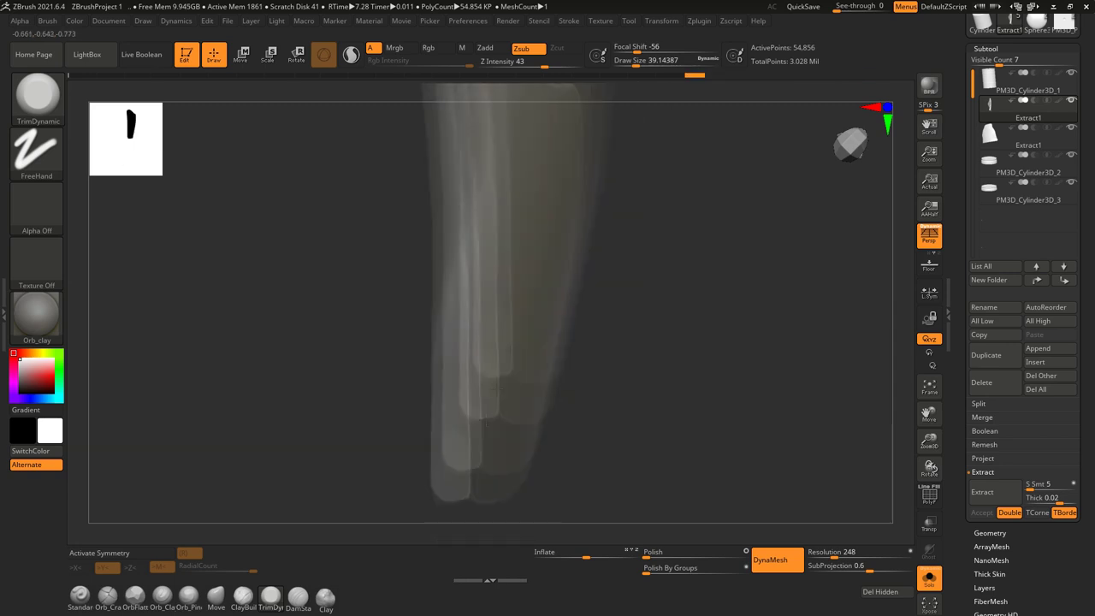
pyautogui.moveTo(490, 223); pyautogui.dragTo(472, 372)
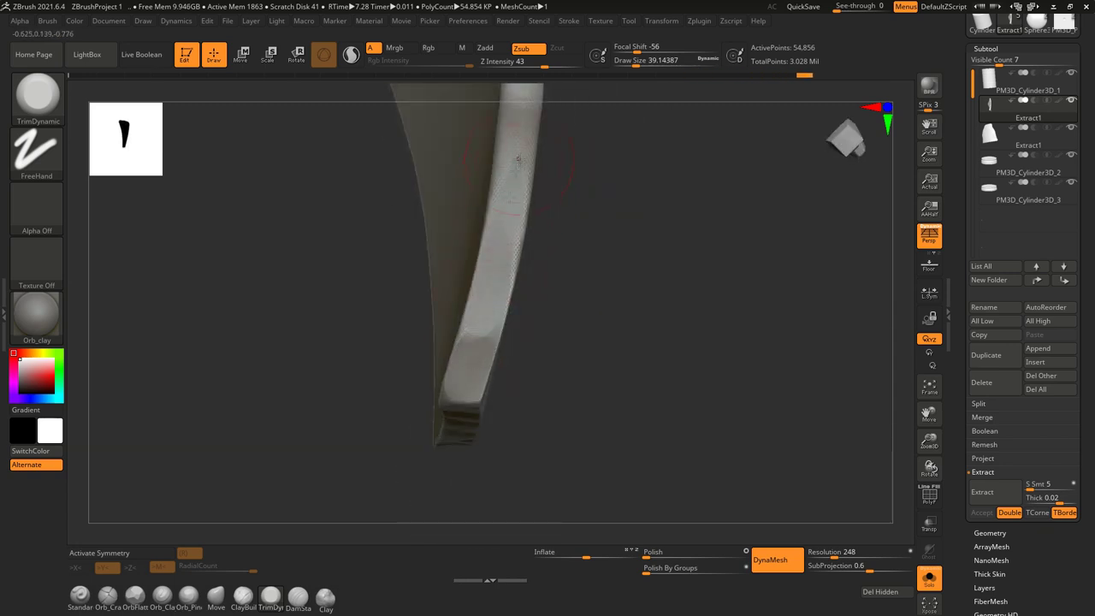
pyautogui.moveTo(492, 310); pyautogui.dragTo(488, 365)
pyautogui.moveTo(526, 273)
pyautogui.mouseDown()
pyautogui.moveTo(506, 310)
pyautogui.moveTo(506, 275)
pyautogui.moveTo(501, 338)
pyautogui.moveTo(525, 333)
pyautogui.mouseUp()
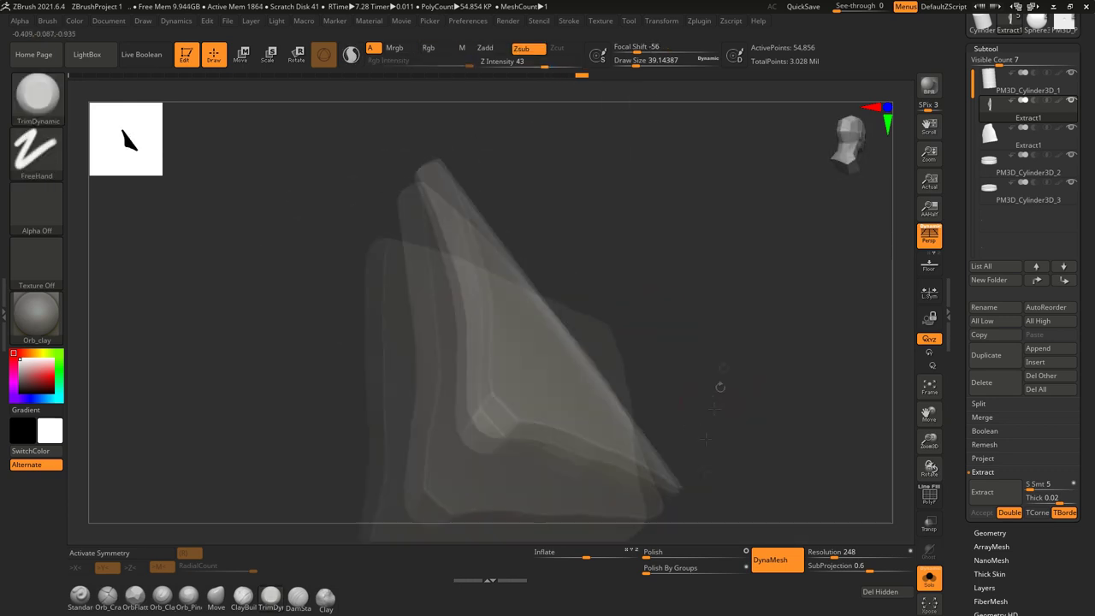
pyautogui.moveTo(525, 292)
pyautogui.mouseDown()
pyautogui.moveTo(516, 248)
pyautogui.moveTo(567, 306)
pyautogui.moveTo(489, 305)
pyautogui.moveTo(587, 306)
pyautogui.moveTo(523, 291)
pyautogui.mouseUp()
pyautogui.press('ctrl')
pyautogui.press('space')
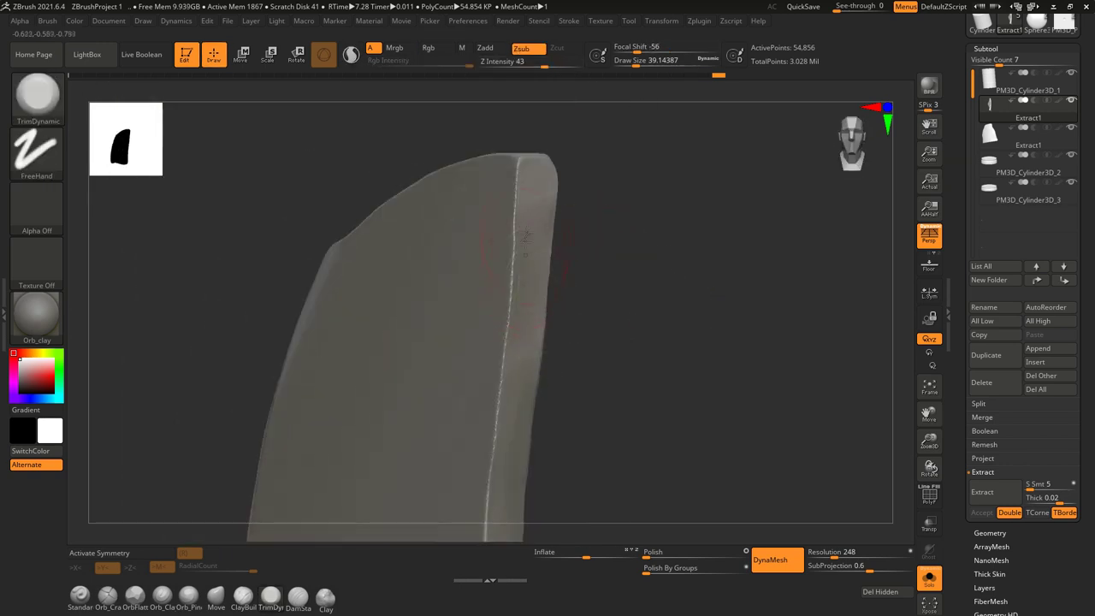
pyautogui.moveTo(523, 366)
pyautogui.mouseDown()
pyautogui.moveTo(607, 254)
pyautogui.moveTo(609, 367)
pyautogui.moveTo(352, 328)
pyautogui.moveTo(325, 404)
pyautogui.moveTo(427, 360)
pyautogui.moveTo(530, 342)
pyautogui.moveTo(708, 366)
pyautogui.moveTo(525, 392)
pyautogui.mouseUp()
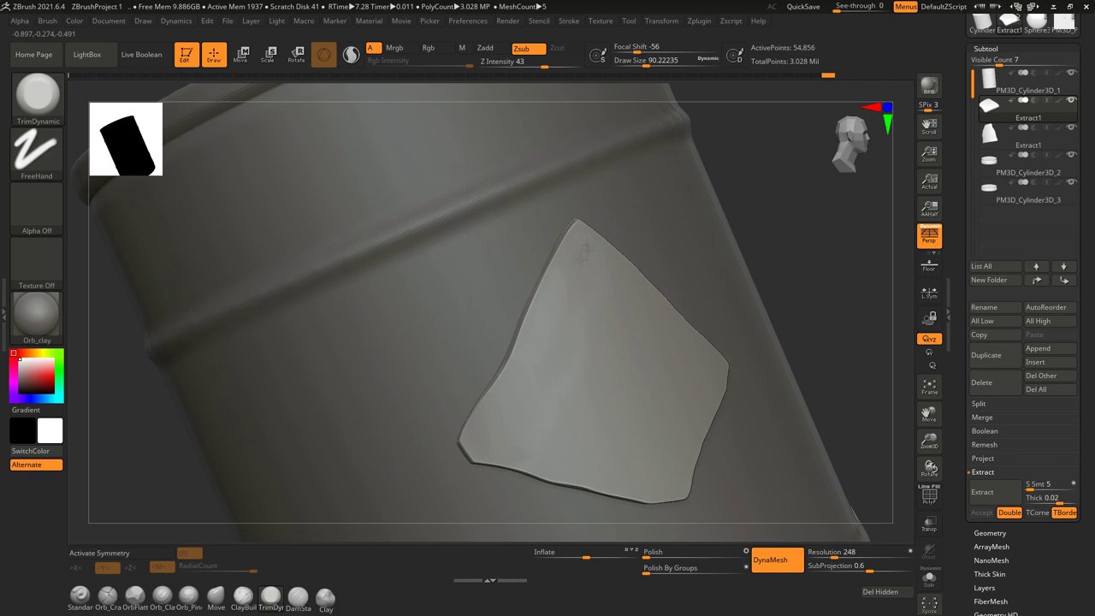
# Step: Make the riveted lower patch's Extract1 subtool active and zoom in close on its corner
pyautogui.moveTo(617, 458); pyautogui.dragTo(676, 444)
pyautogui.moveTo(724, 369)
pyautogui.mouseDown()
pyautogui.moveTo(589, 312)
pyautogui.moveTo(456, 342)
pyautogui.mouseUp()
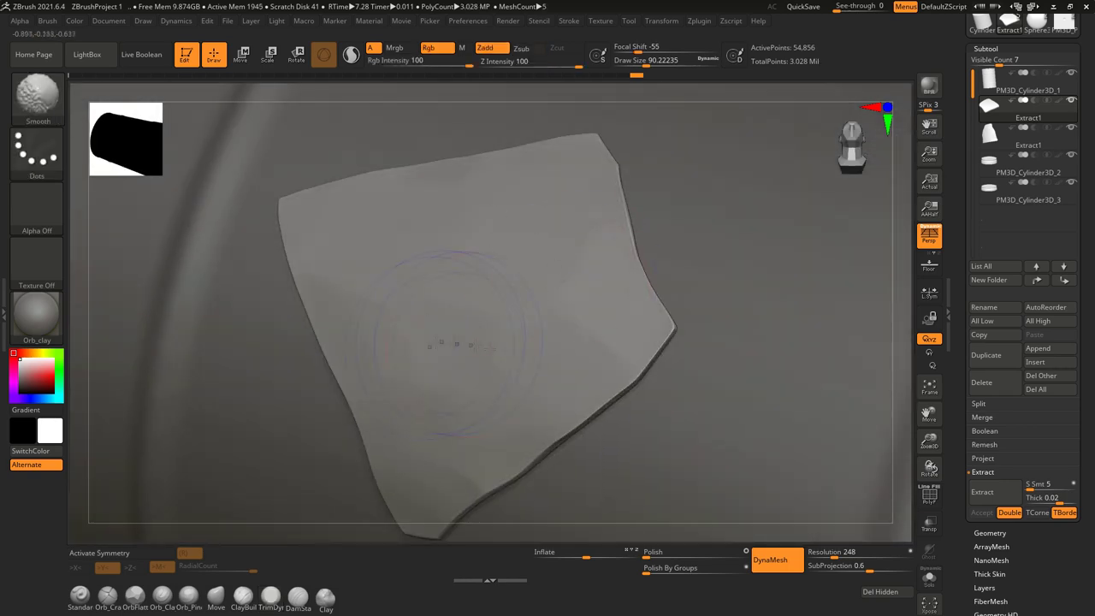
pyautogui.moveTo(456, 342)
pyautogui.mouseDown()
pyautogui.moveTo(484, 342)
pyautogui.moveTo(465, 291)
pyautogui.mouseUp()
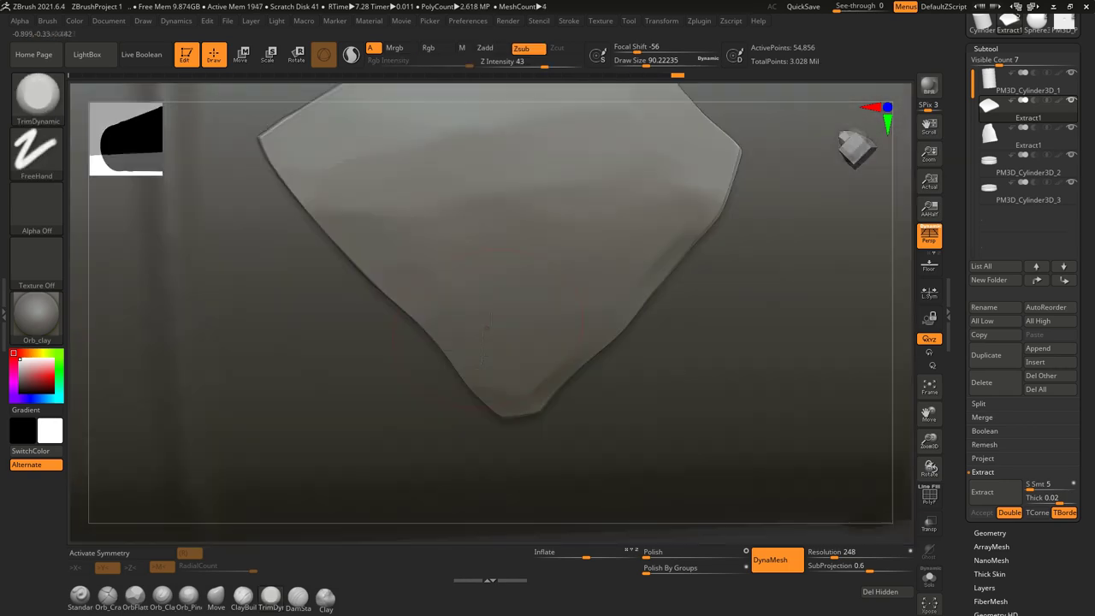
pyautogui.moveTo(420, 203)
pyautogui.mouseDown()
pyautogui.moveTo(633, 245)
pyautogui.moveTo(738, 433)
pyautogui.moveTo(647, 257)
pyautogui.moveTo(567, 208)
pyautogui.moveTo(631, 94)
pyautogui.mouseUp()
pyautogui.keyDown('alt'); pyautogui.click(568, 208); pyautogui.keyUp('alt')
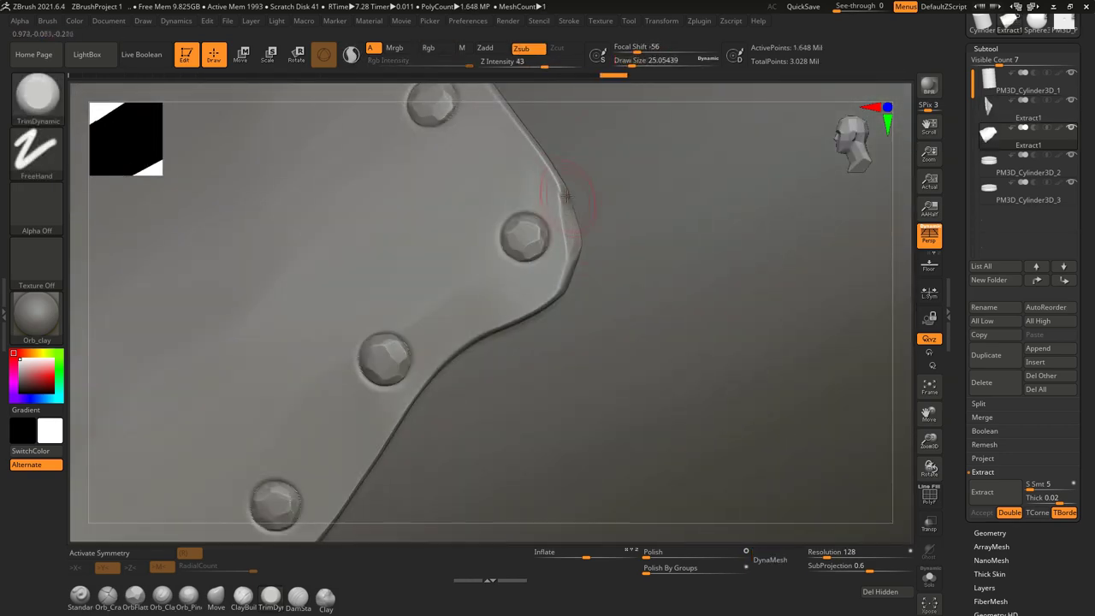
pyautogui.moveTo(598, 291)
pyautogui.mouseDown()
pyautogui.moveTo(548, 257)
pyautogui.moveTo(513, 325)
pyautogui.moveTo(462, 376)
pyautogui.mouseUp()
pyautogui.moveTo(505, 419)
pyautogui.mouseDown()
pyautogui.moveTo(441, 261)
pyautogui.moveTo(513, 392)
pyautogui.moveTo(532, 323)
pyautogui.moveTo(504, 332)
pyautogui.moveTo(477, 306)
pyautogui.moveTo(488, 332)
pyautogui.mouseUp()
# Step: Select the diamond patch and stamp a rivet at its left corner with the rivet insert brush
pyautogui.keyDown('alt'); pyautogui.click(477, 307); pyautogui.keyUp('alt')
pyautogui.press('b')
pyautogui.press('s')
pyautogui.press('t')
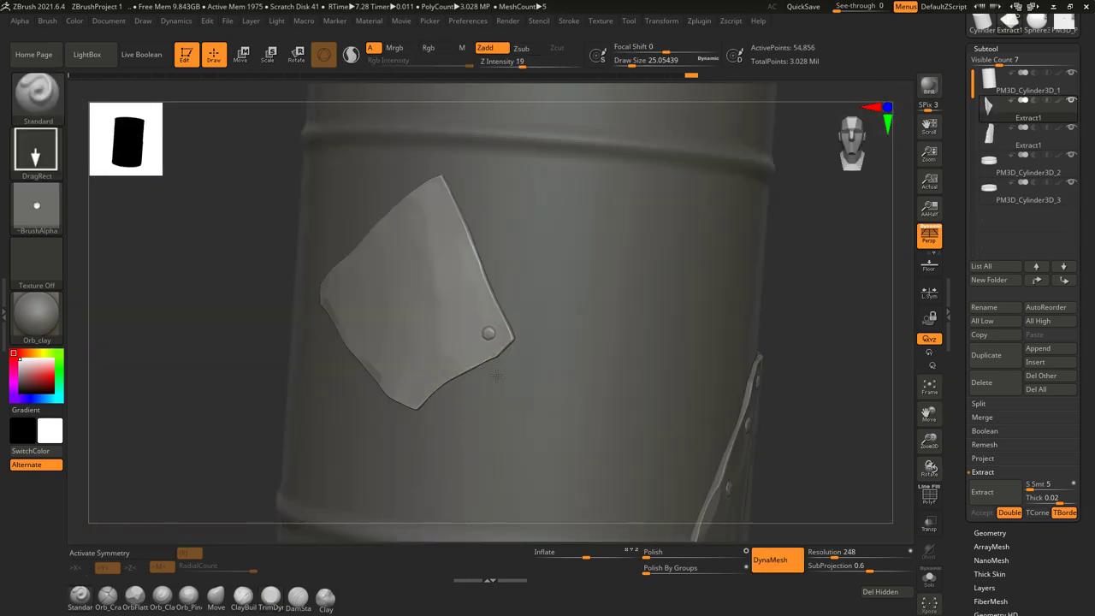
pyautogui.moveTo(500, 391); pyautogui.dragTo(484, 243)
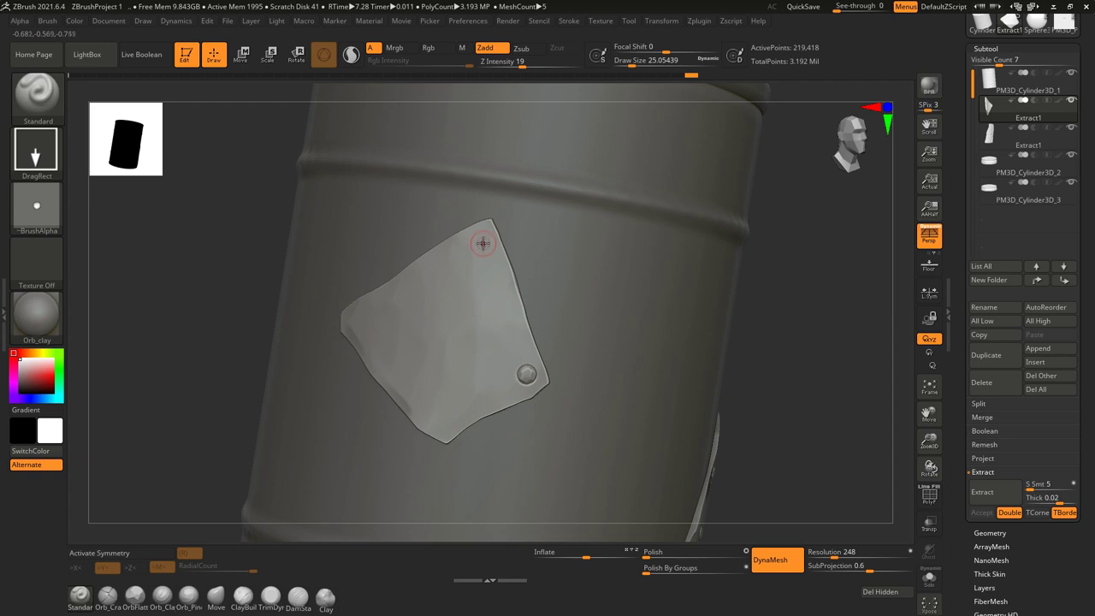
pyautogui.moveTo(535, 271); pyautogui.dragTo(445, 299)
pyautogui.moveTo(351, 322); pyautogui.dragTo(414, 331)
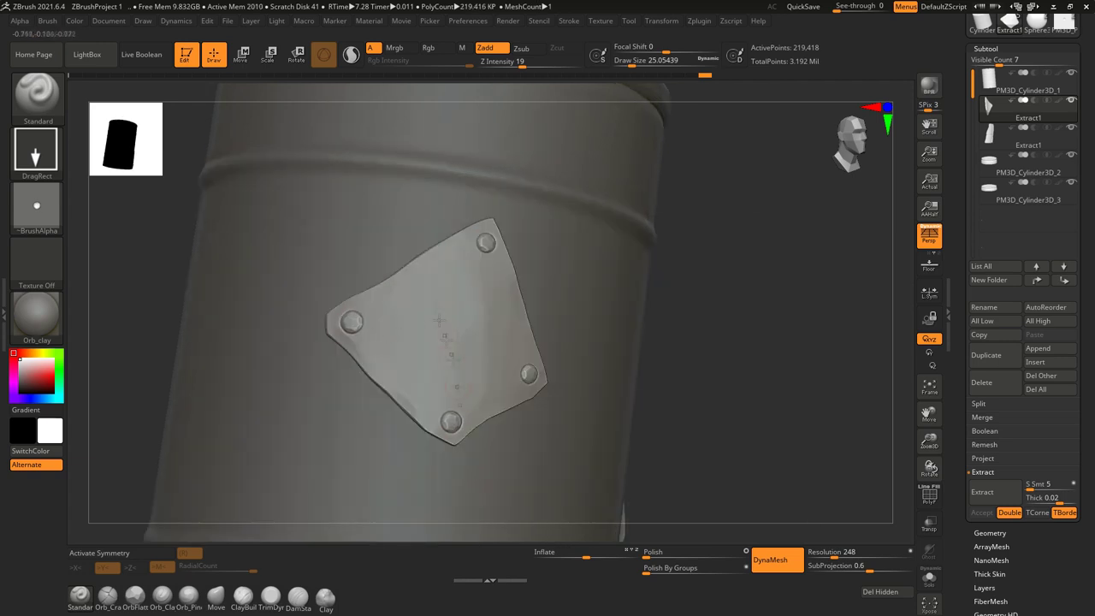
# Step: Frame the whole barrel upright and make the barrel body the active subtool
pyautogui.press('f')
pyautogui.moveTo(410, 215)
pyautogui.mouseDown()
pyautogui.moveTo(577, 343)
pyautogui.moveTo(531, 386)
pyautogui.moveTo(482, 371)
pyautogui.moveTo(522, 411)
pyautogui.mouseUp()
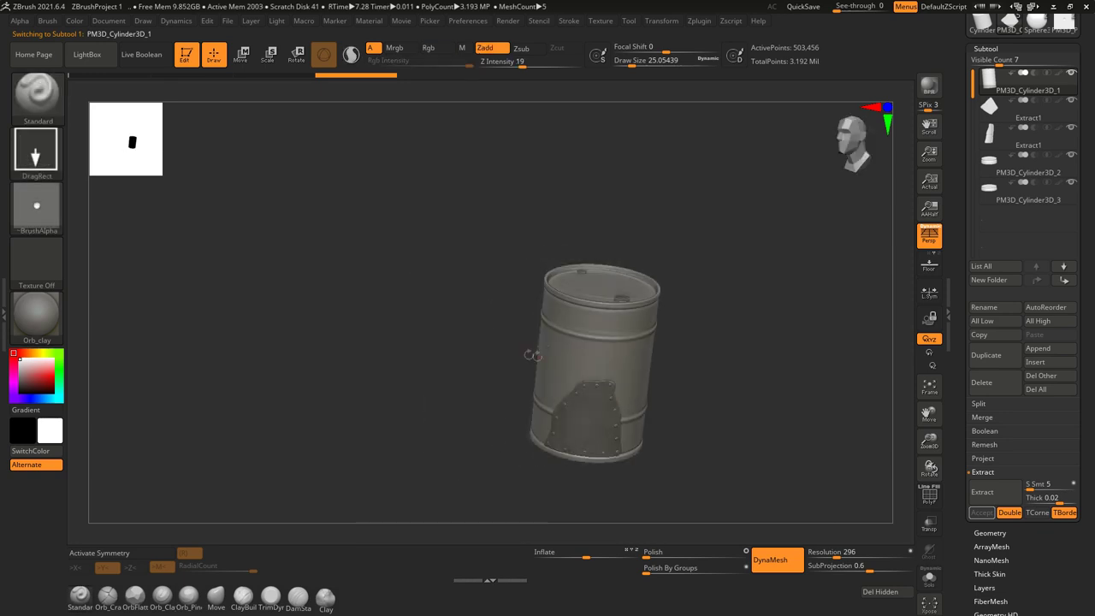
pyautogui.keyDown('alt'); pyautogui.click(539, 430); pyautogui.keyUp('alt')
pyautogui.moveTo(721, 310)
pyautogui.mouseDown()
pyautogui.moveTo(561, 507)
pyautogui.moveTo(624, 428)
pyautogui.moveTo(504, 482)
pyautogui.mouseUp()
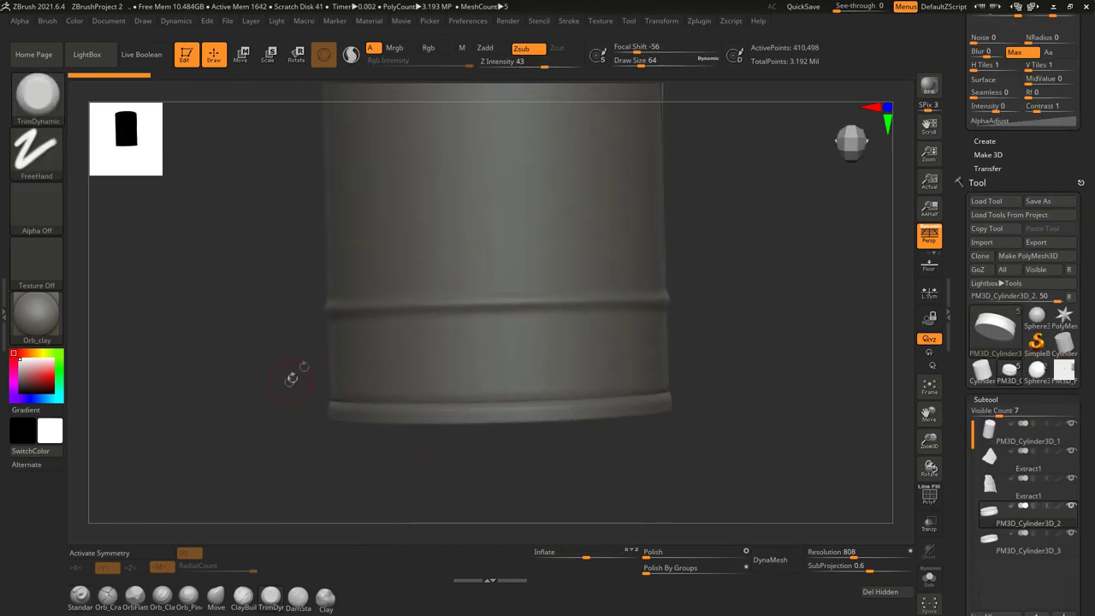
# Step: Select the barrel body and mask a rectangular band just below its upper rim
pyautogui.keyDown('alt'); pyautogui.click(399, 397); pyautogui.keyUp('alt')
pyautogui.click(570, 21)
pyautogui.click(612, 210)
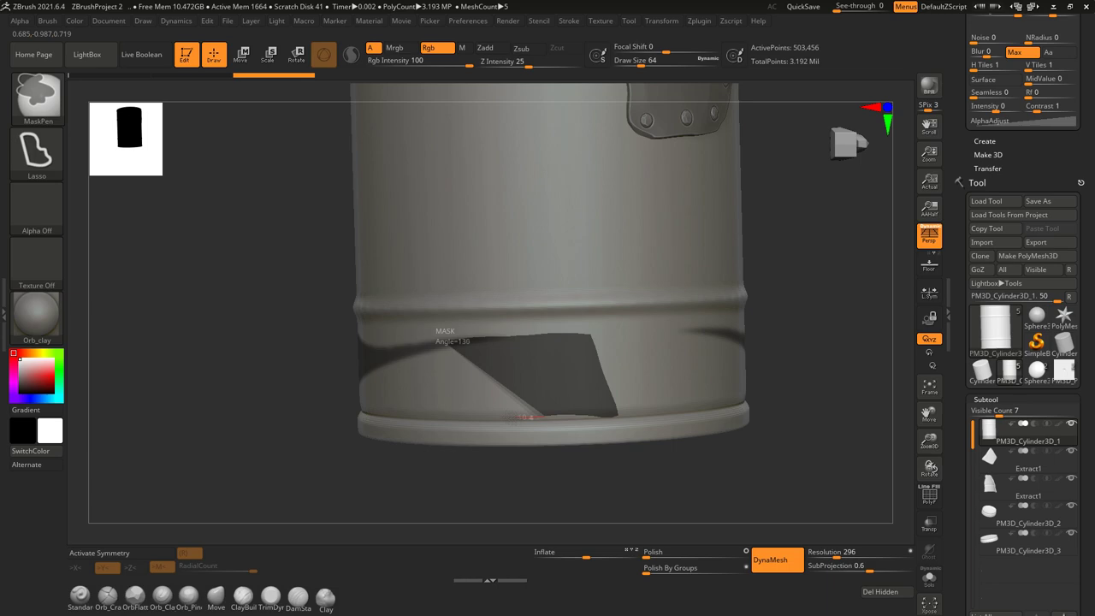
pyautogui.moveTo(338, 359)
pyautogui.mouseDown()
pyautogui.moveTo(512, 505)
pyautogui.moveTo(520, 297)
pyautogui.mouseUp()
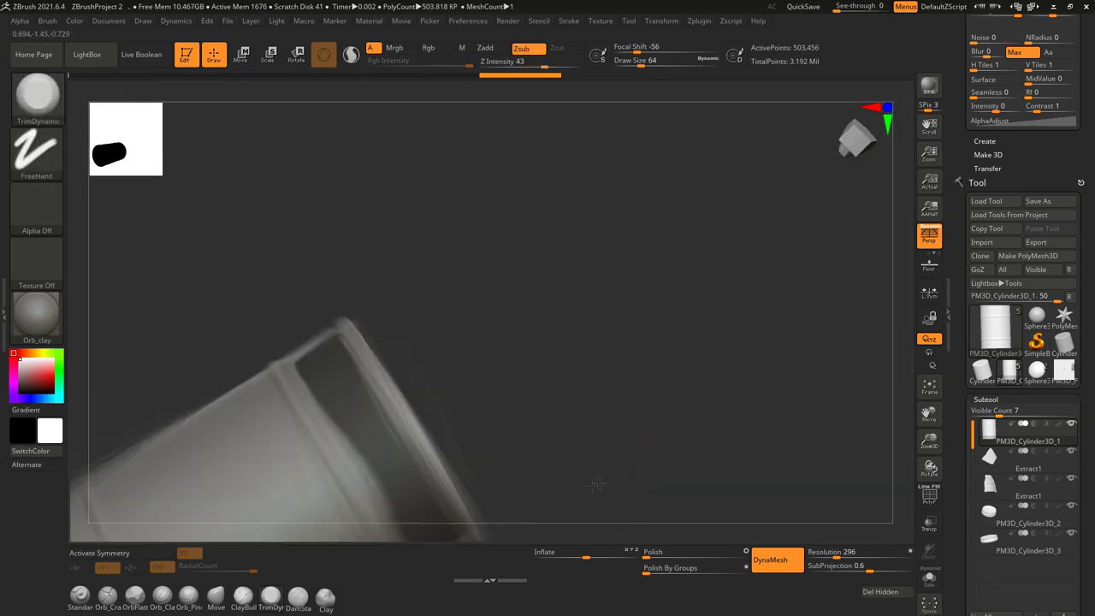
pyautogui.moveTo(399, 404); pyautogui.dragTo(417, 466)
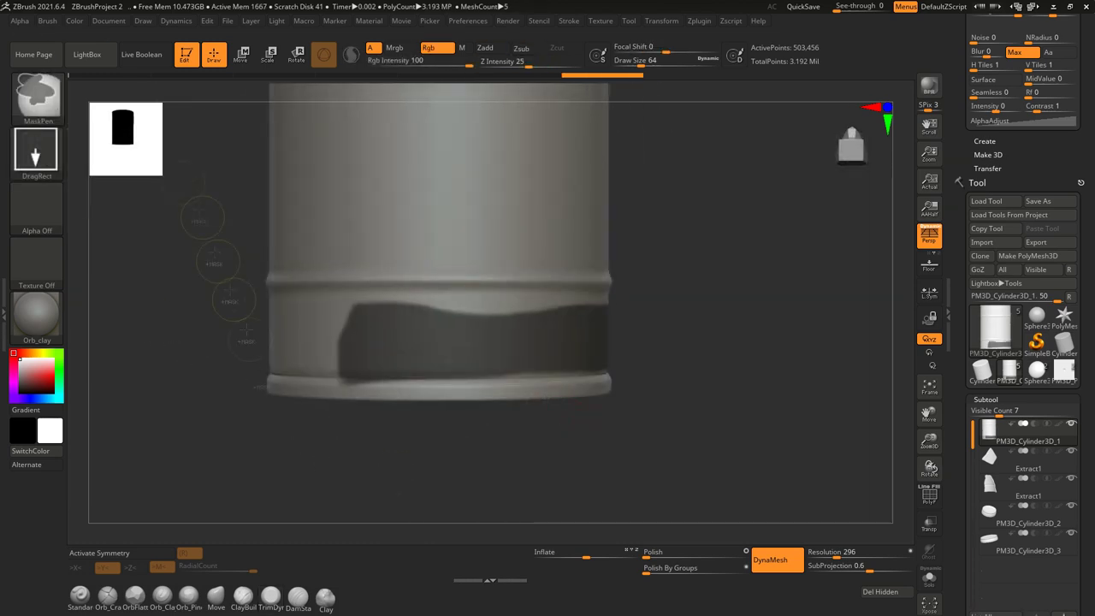
pyautogui.keyDown('ctrl'); pyautogui.moveTo(256, 368); pyautogui.dragTo(803, 483); pyautogui.keyUp('ctrl')
pyautogui.moveTo(299, 367)
pyautogui.keyDown('ctrl'); pyautogui.mouseDown()
pyautogui.moveTo(777, 471)
pyautogui.moveTo(584, 361)
pyautogui.moveTo(612, 341)
pyautogui.mouseUp(); pyautogui.keyUp('ctrl')
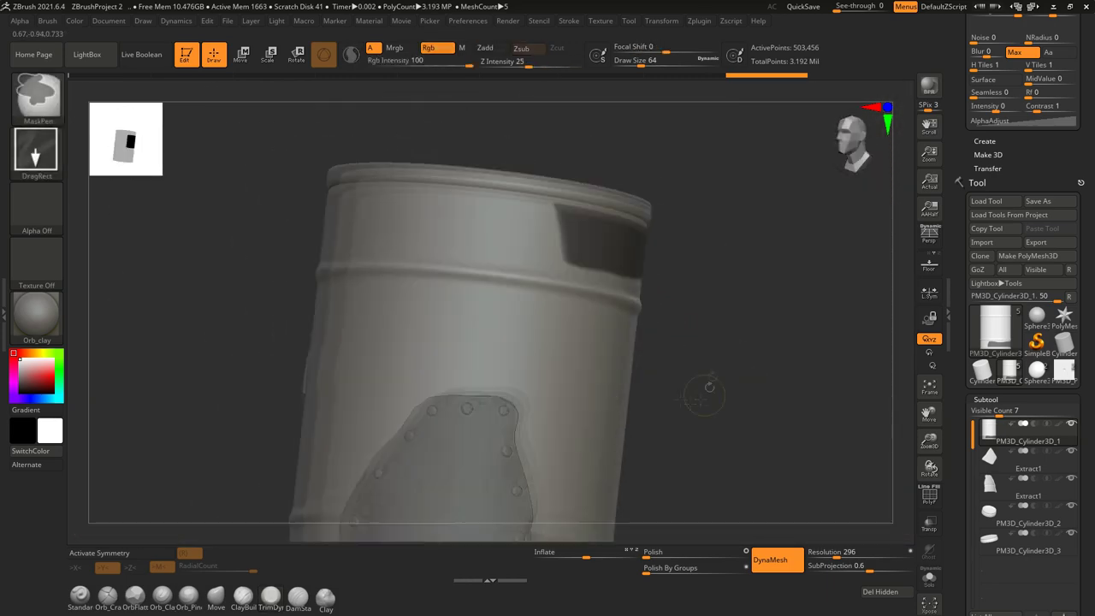
pyautogui.moveTo(613, 340); pyautogui.dragTo(894, 409)
pyautogui.scroll(-5, 984, 514)
pyautogui.click(983, 547)
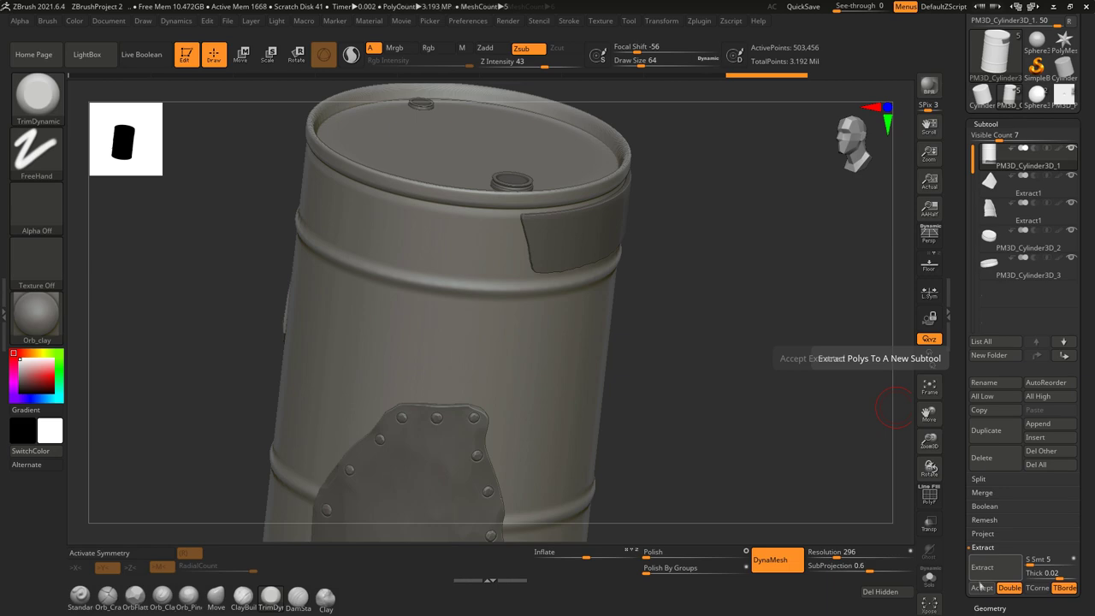
# Step: Accept the extracted band and ZRemesh it into clean low-density quads
pyautogui.click(982, 567)
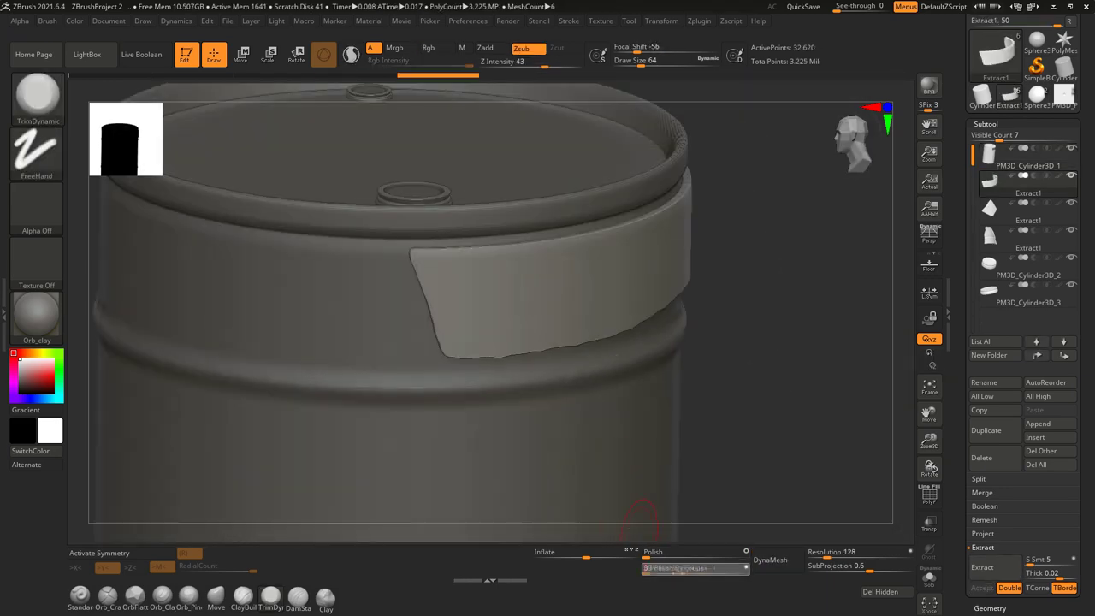
pyautogui.moveTo(641, 513); pyautogui.dragTo(890, 351)
pyautogui.hotkey('shift', 'f')
pyautogui.click(991, 275)
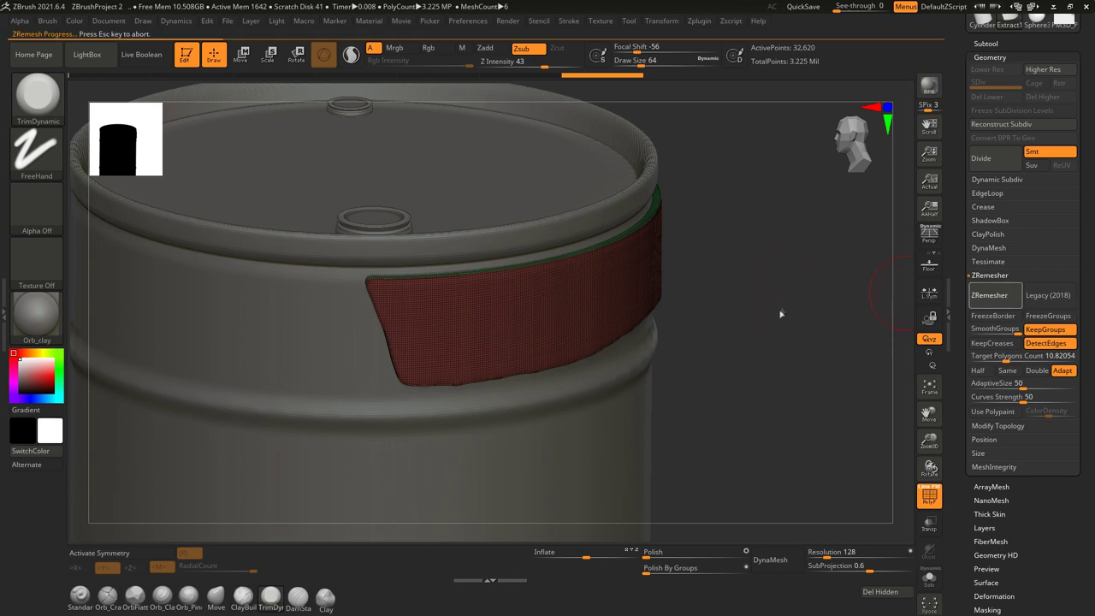
# Step: Inspect the soloed remeshed strip from several angles, then add a subdivision level
pyautogui.moveTo(772, 335)
pyautogui.mouseDown()
pyautogui.moveTo(693, 358)
pyautogui.moveTo(408, 539)
pyautogui.mouseUp()
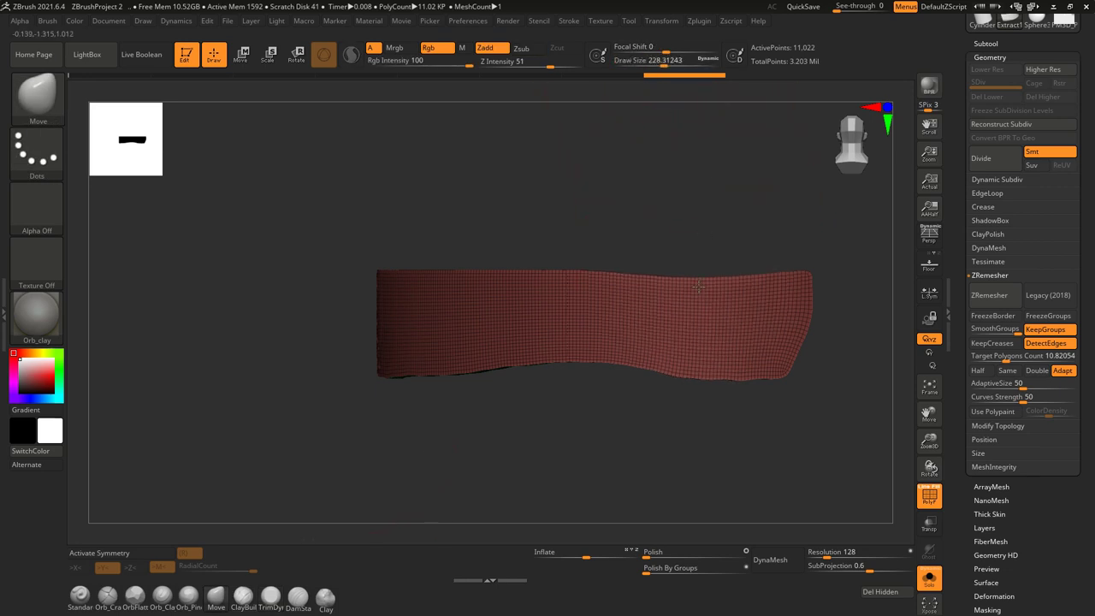
pyautogui.moveTo(699, 286); pyautogui.dragTo(681, 270)
pyautogui.hotkey('shift', 'f')
pyautogui.moveTo(647, 362)
pyautogui.mouseDown()
pyautogui.moveTo(717, 355)
pyautogui.moveTo(753, 539)
pyautogui.mouseUp()
pyautogui.hotkey('ctrl', 'd')
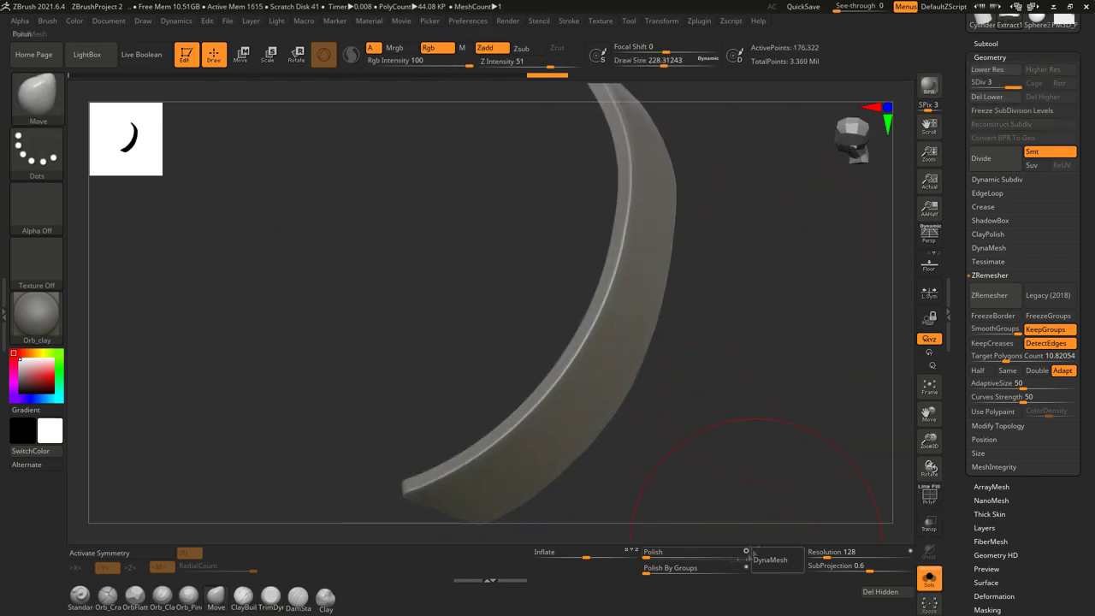
# Step: Orbit all around the curved strip to inspect its edges, ends, broad and narrow faces
pyautogui.moveTo(655, 539); pyautogui.dragTo(599, 196)
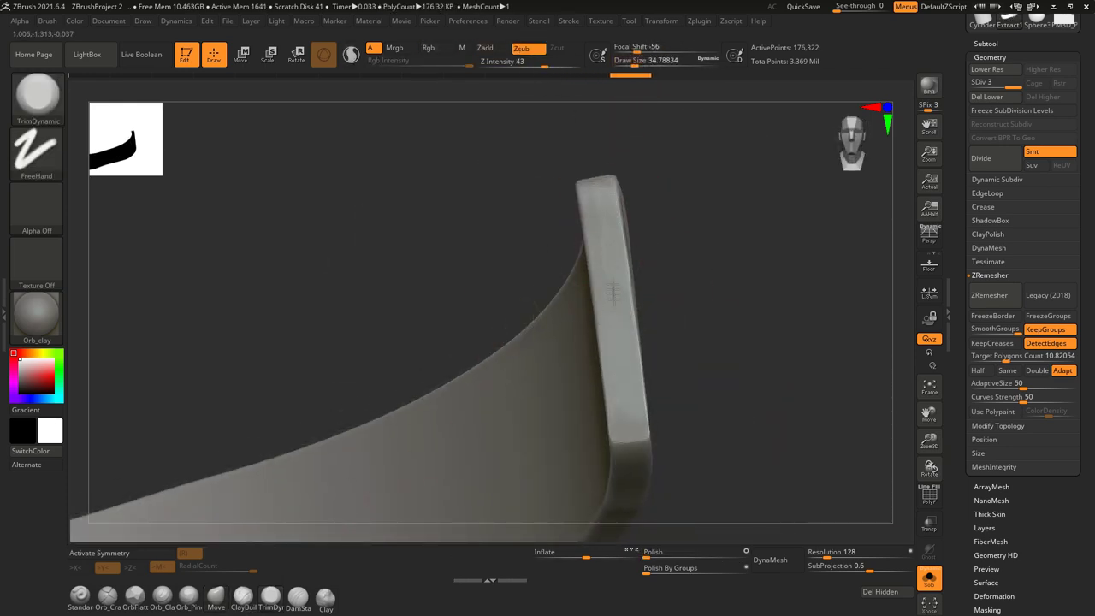
pyautogui.moveTo(597, 198)
pyautogui.mouseDown()
pyautogui.moveTo(612, 303)
pyautogui.moveTo(622, 244)
pyautogui.mouseUp()
pyautogui.moveTo(621, 321)
pyautogui.mouseDown()
pyautogui.moveTo(629, 365)
pyautogui.moveTo(512, 282)
pyautogui.mouseUp()
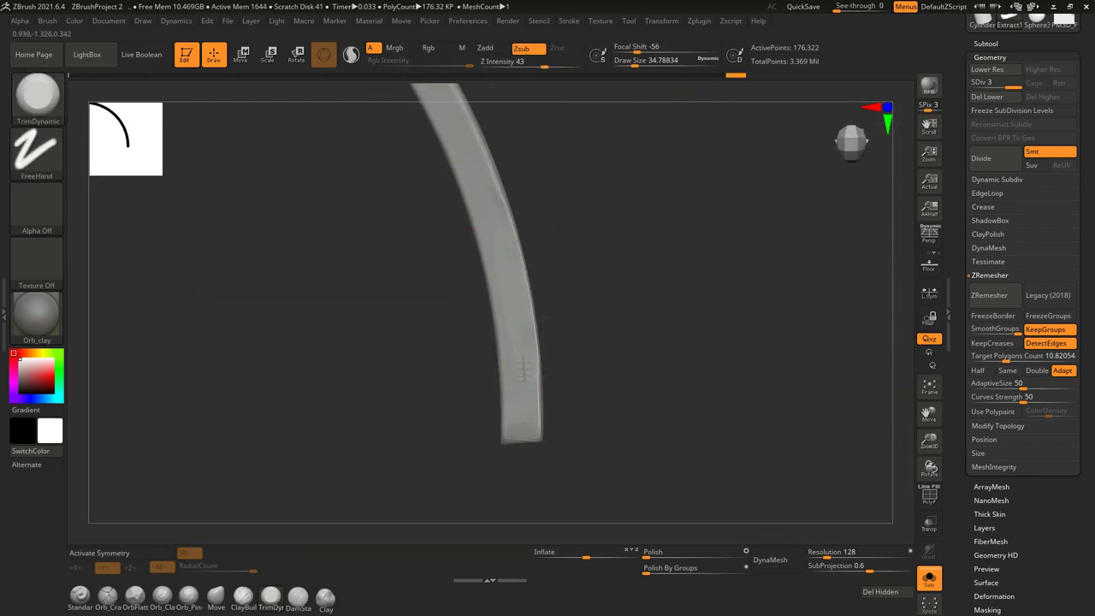
pyautogui.keyDown('shift'); pyautogui.moveTo(516, 361); pyautogui.dragTo(582, 287); pyautogui.keyUp('shift')
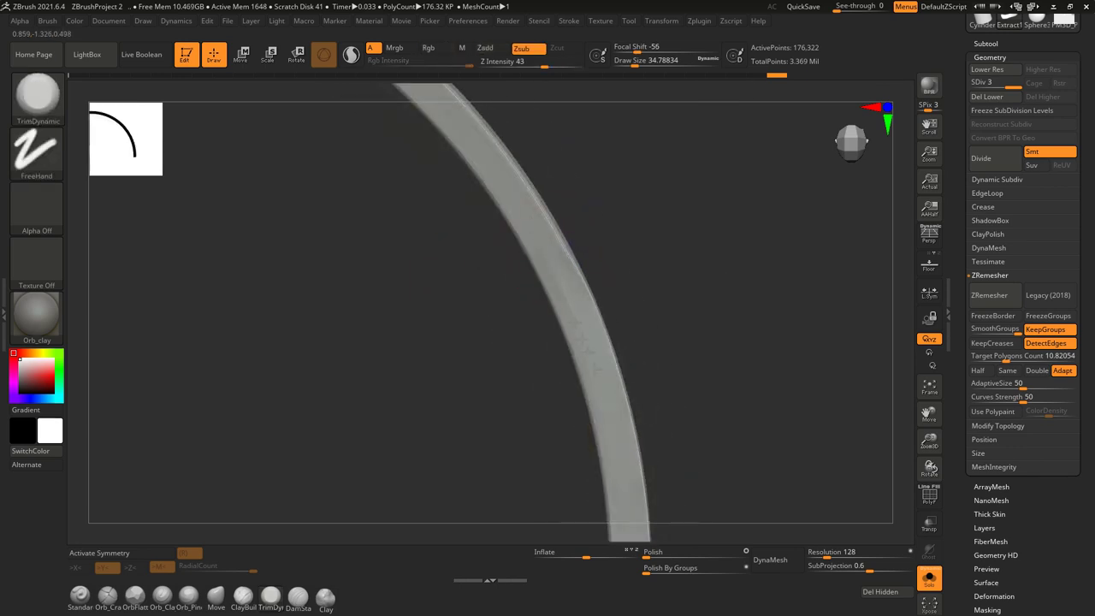
pyautogui.moveTo(568, 341); pyautogui.dragTo(581, 268)
pyautogui.moveTo(514, 278)
pyautogui.mouseDown()
pyautogui.moveTo(631, 245)
pyautogui.moveTo(533, 403)
pyautogui.moveTo(525, 394)
pyautogui.mouseUp()
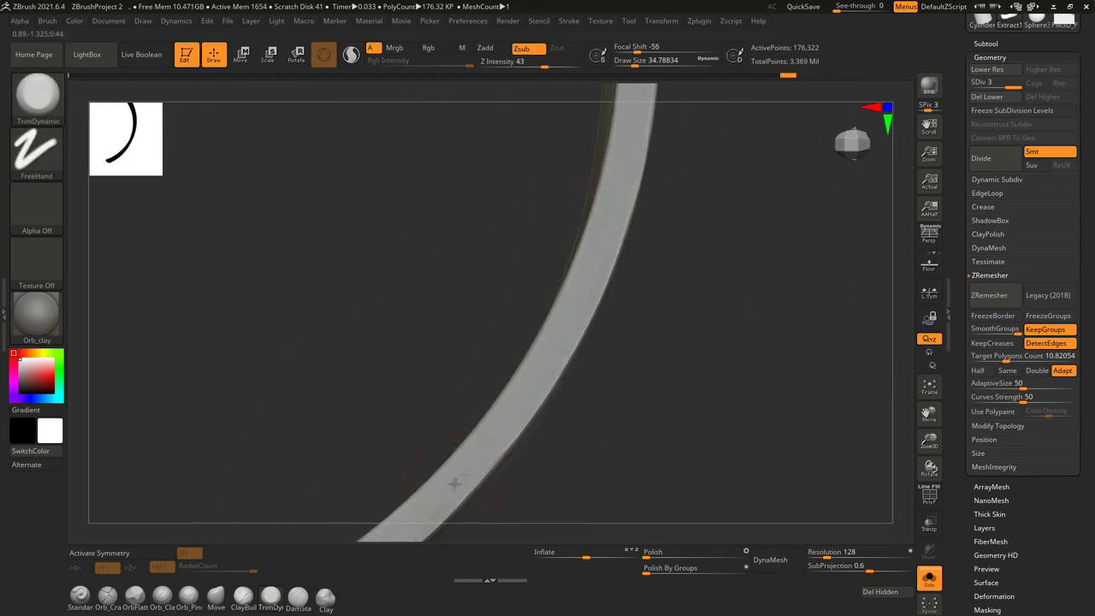
pyautogui.moveTo(516, 383); pyautogui.dragTo(582, 146)
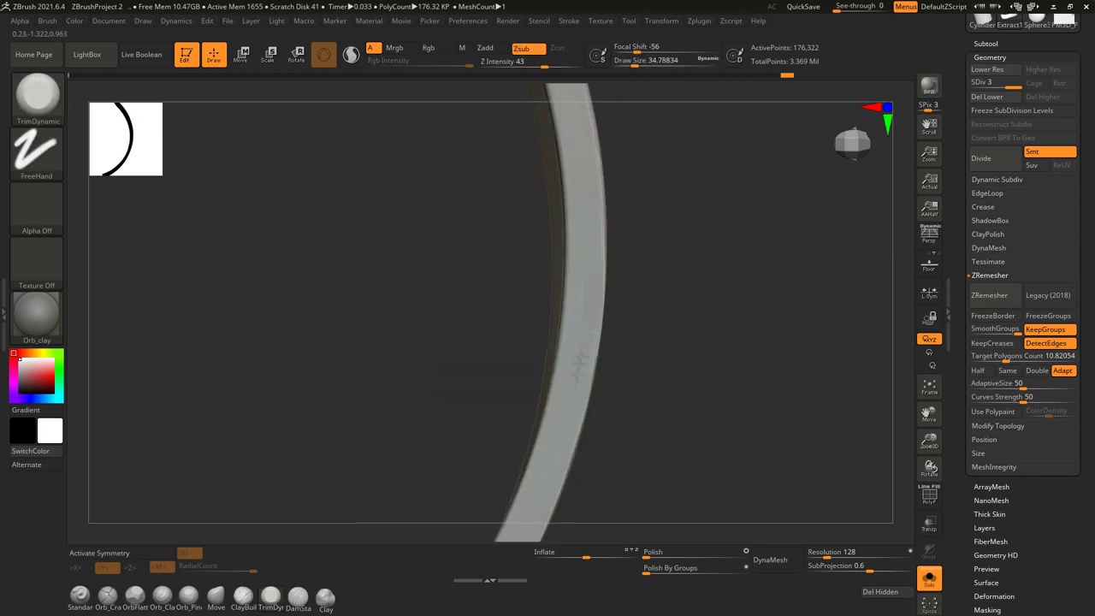
pyautogui.moveTo(586, 236); pyautogui.dragTo(547, 283)
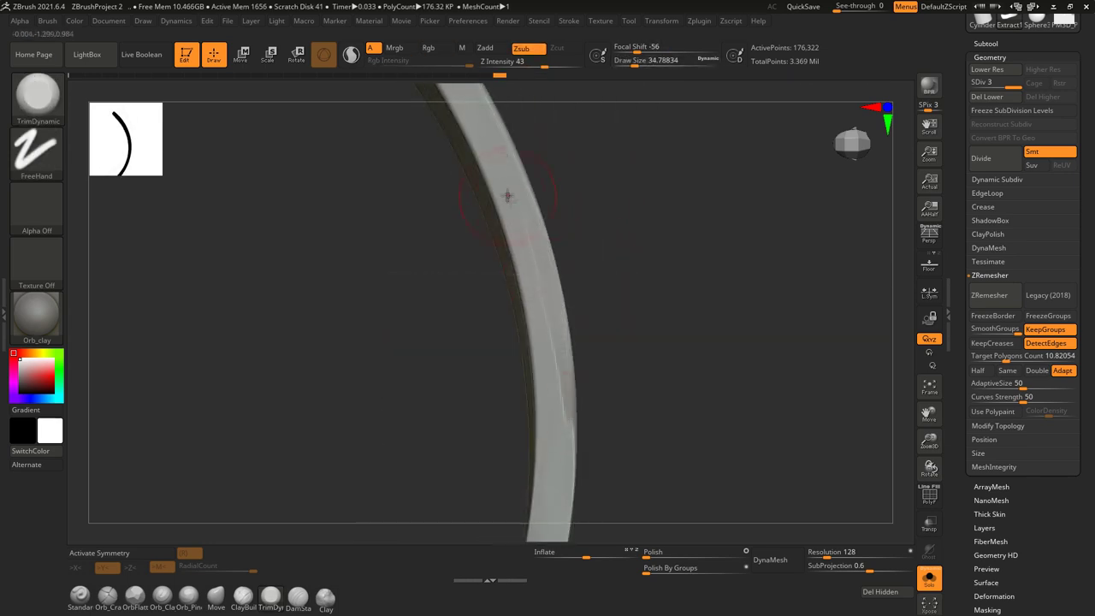
pyautogui.moveTo(554, 403)
pyautogui.mouseDown()
pyautogui.moveTo(528, 249)
pyautogui.moveTo(476, 220)
pyautogui.mouseUp()
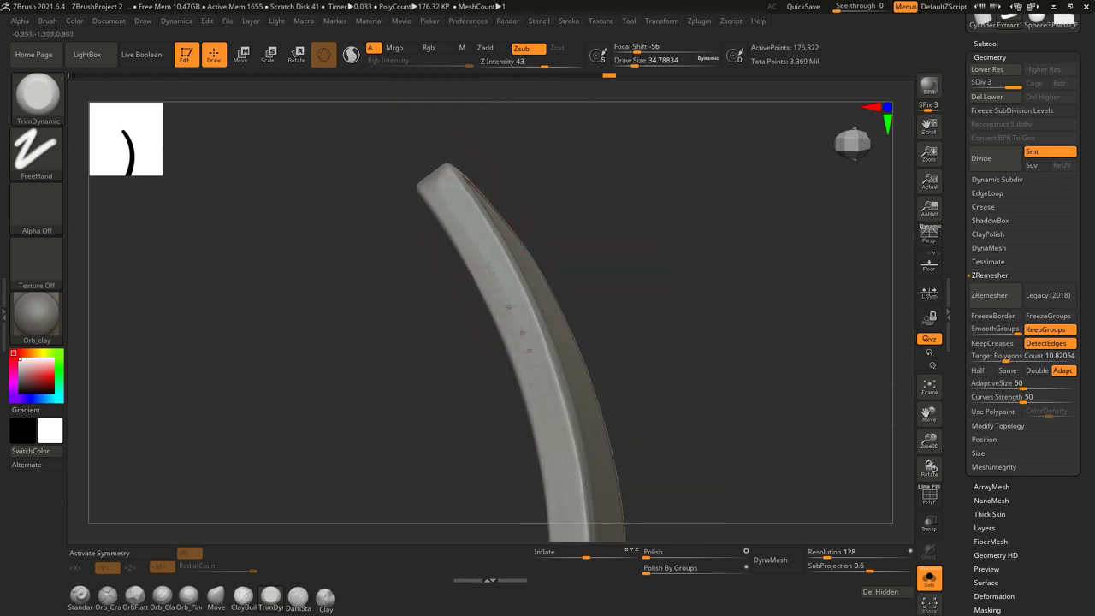
pyautogui.moveTo(483, 245)
pyautogui.mouseDown()
pyautogui.moveTo(496, 297)
pyautogui.moveTo(552, 389)
pyautogui.mouseUp()
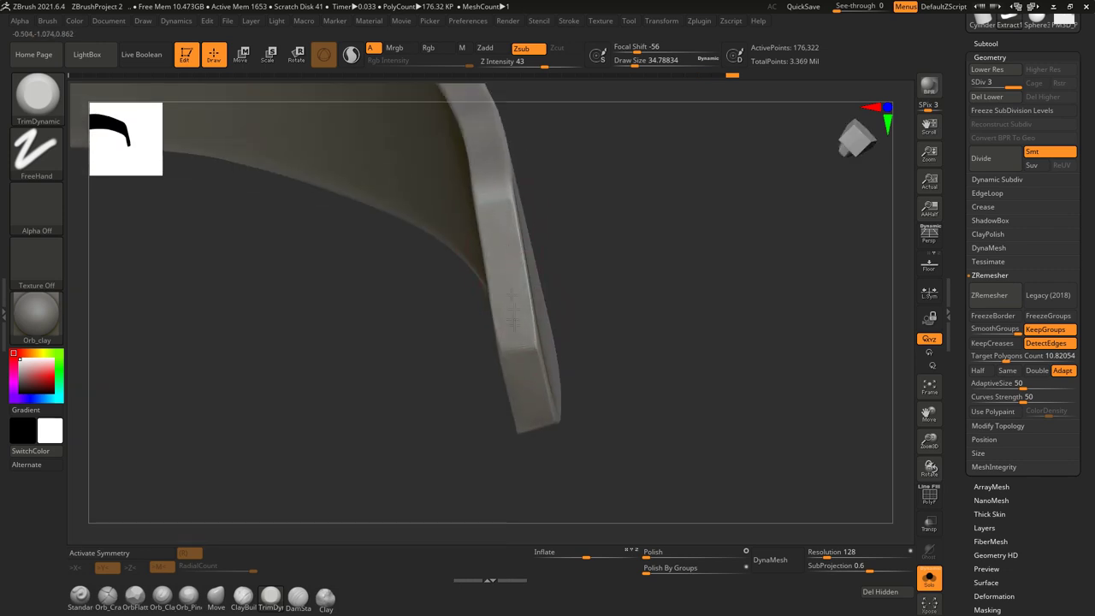
pyautogui.moveTo(511, 321); pyautogui.dragTo(513, 368)
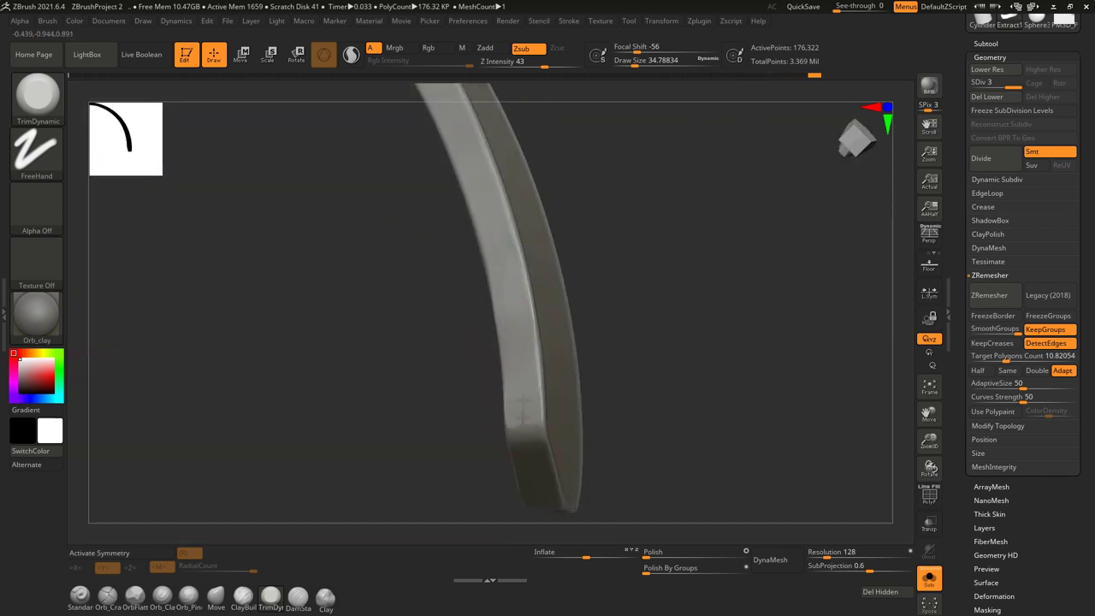
pyautogui.moveTo(526, 416); pyautogui.dragTo(494, 428)
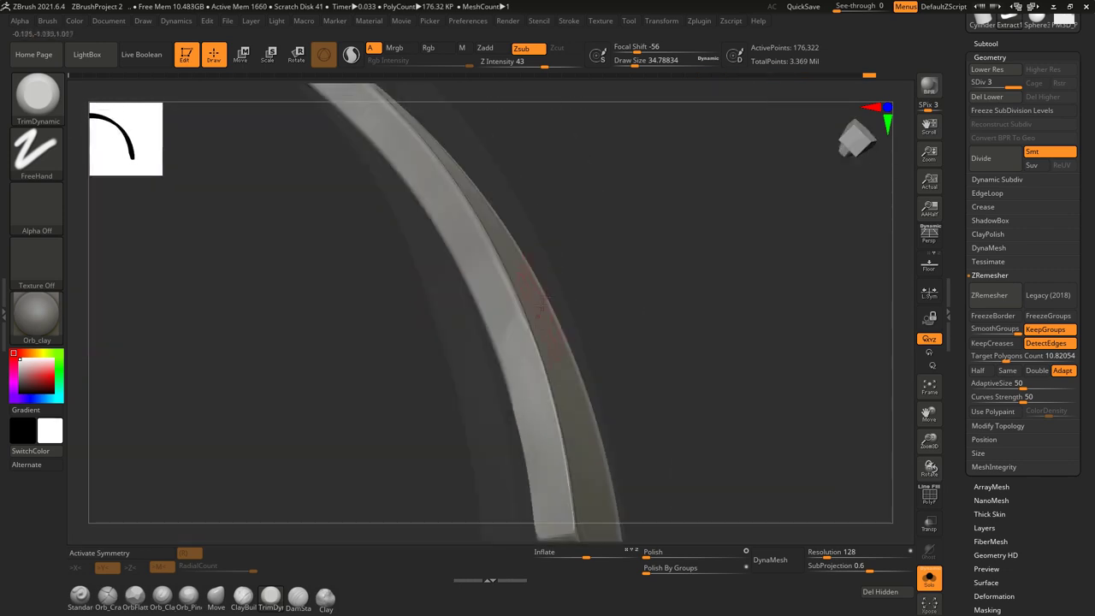
pyautogui.moveTo(497, 404)
pyautogui.mouseDown()
pyautogui.moveTo(480, 411)
pyautogui.moveTo(589, 242)
pyautogui.mouseUp()
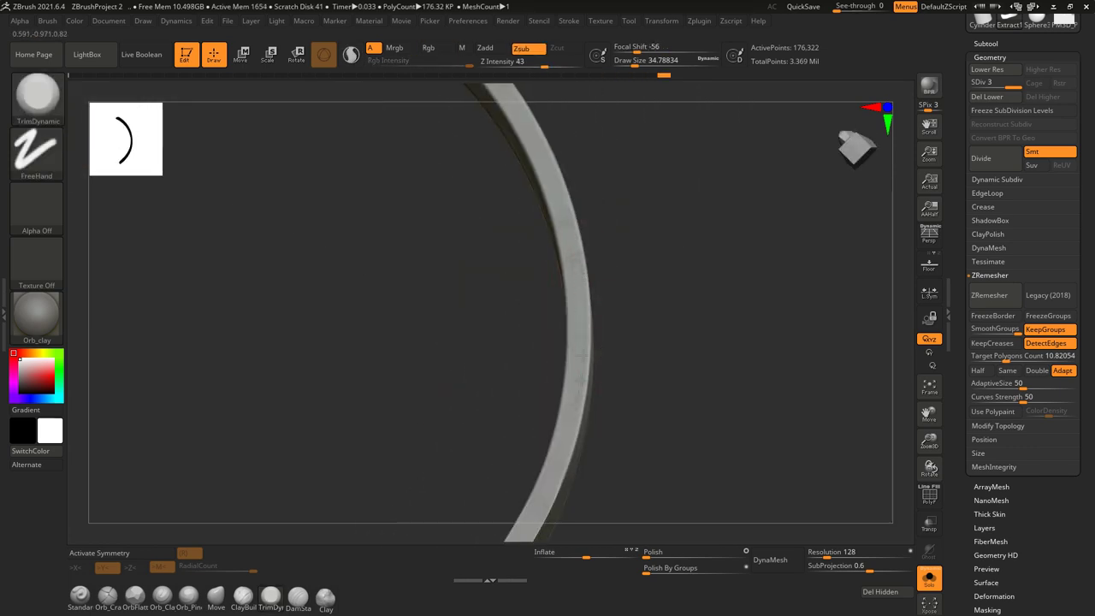
pyautogui.moveTo(572, 361)
pyautogui.mouseDown()
pyautogui.moveTo(536, 408)
pyautogui.moveTo(561, 367)
pyautogui.moveTo(522, 333)
pyautogui.moveTo(567, 275)
pyautogui.mouseUp()
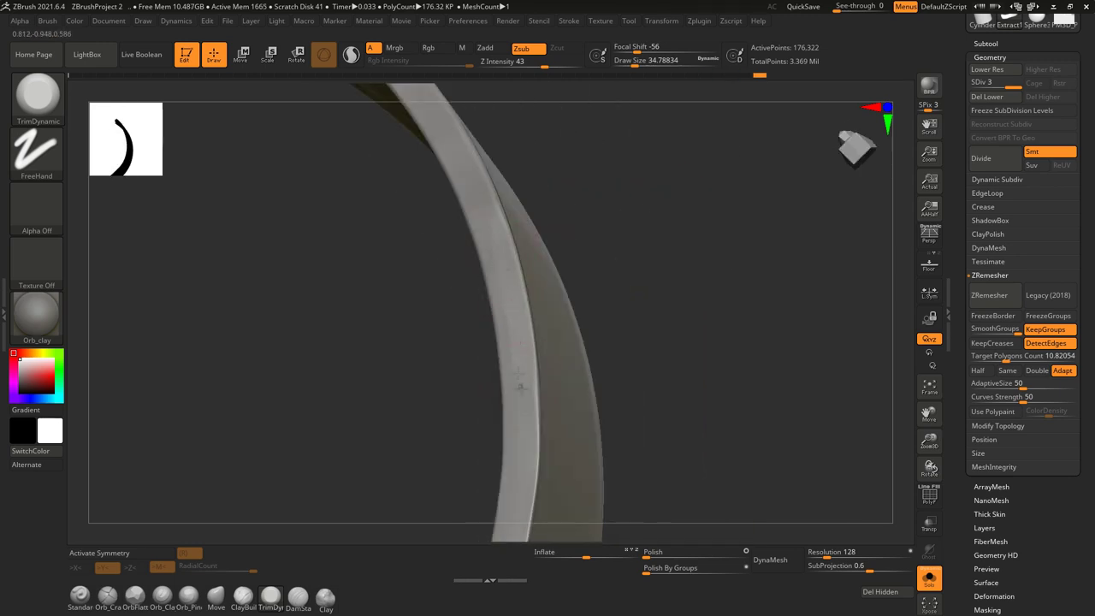
pyautogui.moveTo(520, 400)
pyautogui.mouseDown()
pyautogui.moveTo(530, 342)
pyautogui.moveTo(518, 282)
pyautogui.moveTo(459, 335)
pyautogui.moveTo(529, 293)
pyautogui.moveTo(538, 260)
pyautogui.moveTo(588, 320)
pyautogui.mouseUp()
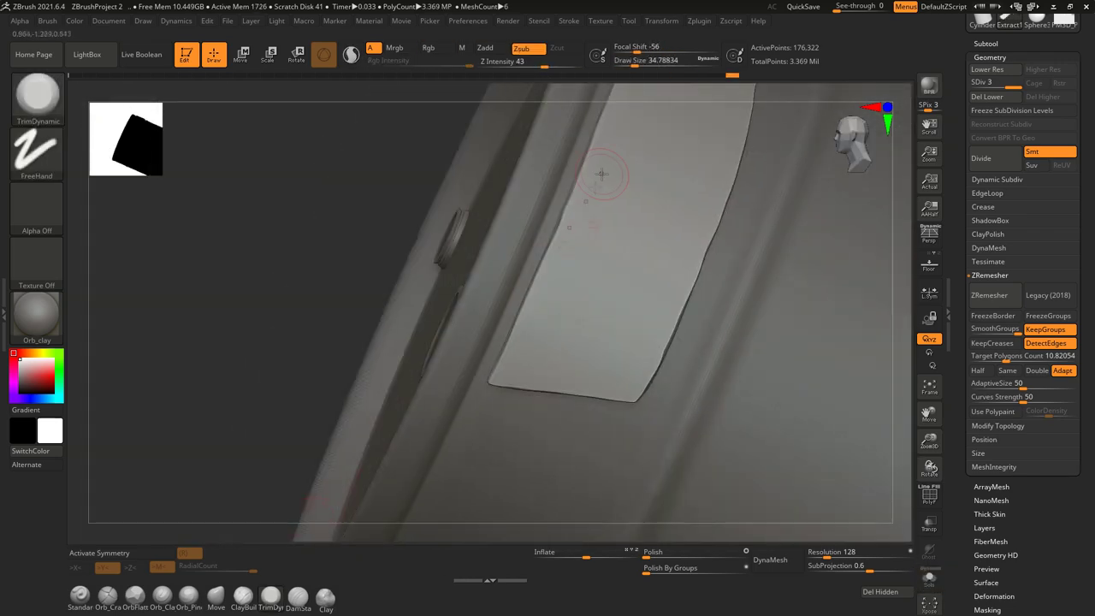
# Step: Orbit around the barrel rim to inspect the strip against it from the side
pyautogui.moveTo(598, 234)
pyautogui.mouseDown()
pyautogui.moveTo(584, 337)
pyautogui.moveTo(555, 268)
pyautogui.mouseUp()
pyautogui.moveTo(576, 192); pyautogui.dragTo(581, 284)
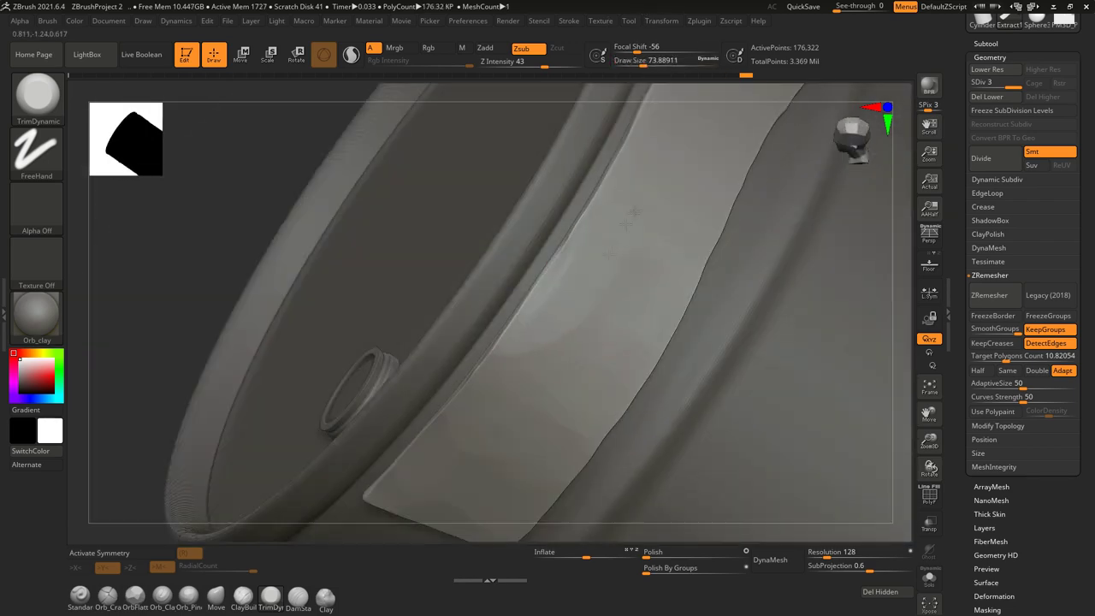
pyautogui.moveTo(572, 367)
pyautogui.mouseDown()
pyautogui.moveTo(569, 291)
pyautogui.moveTo(565, 368)
pyautogui.moveTo(556, 308)
pyautogui.moveTo(550, 373)
pyautogui.moveTo(565, 326)
pyautogui.moveTo(538, 368)
pyautogui.moveTo(557, 321)
pyautogui.mouseUp()
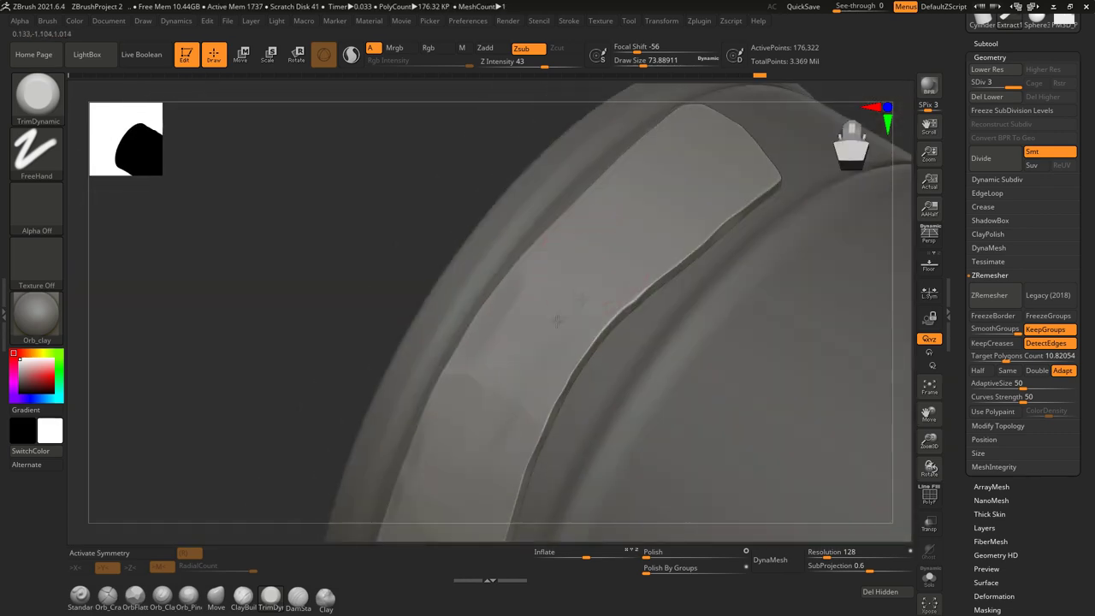
pyautogui.moveTo(568, 253)
pyautogui.mouseDown()
pyautogui.moveTo(604, 284)
pyautogui.moveTo(673, 268)
pyautogui.mouseUp()
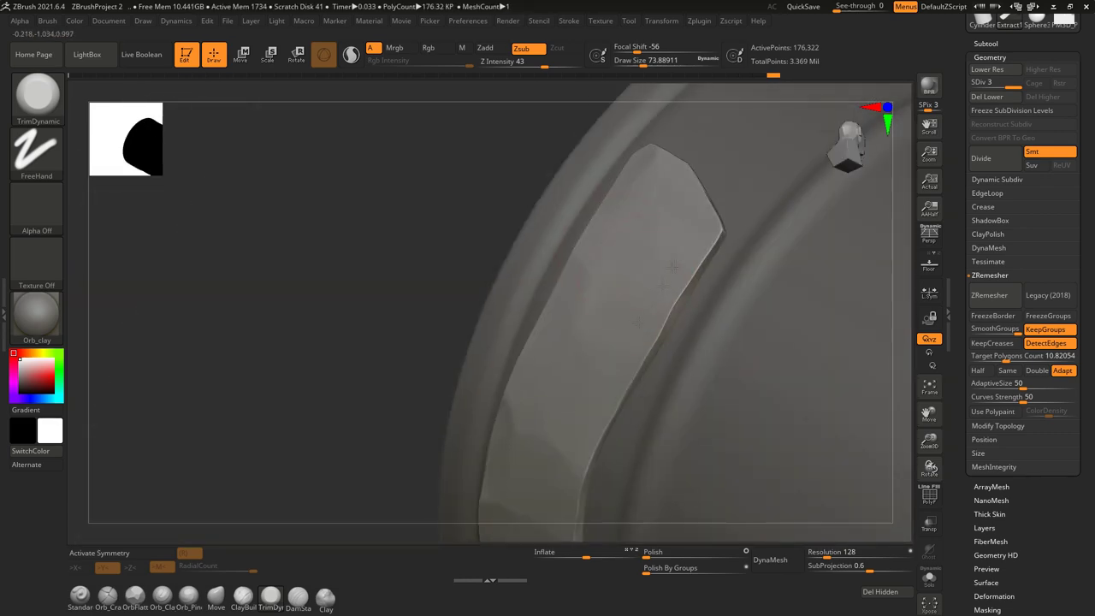
pyautogui.moveTo(651, 193)
pyautogui.mouseDown()
pyautogui.moveTo(685, 222)
pyautogui.moveTo(659, 253)
pyautogui.moveTo(616, 244)
pyautogui.moveTo(513, 283)
pyautogui.mouseUp()
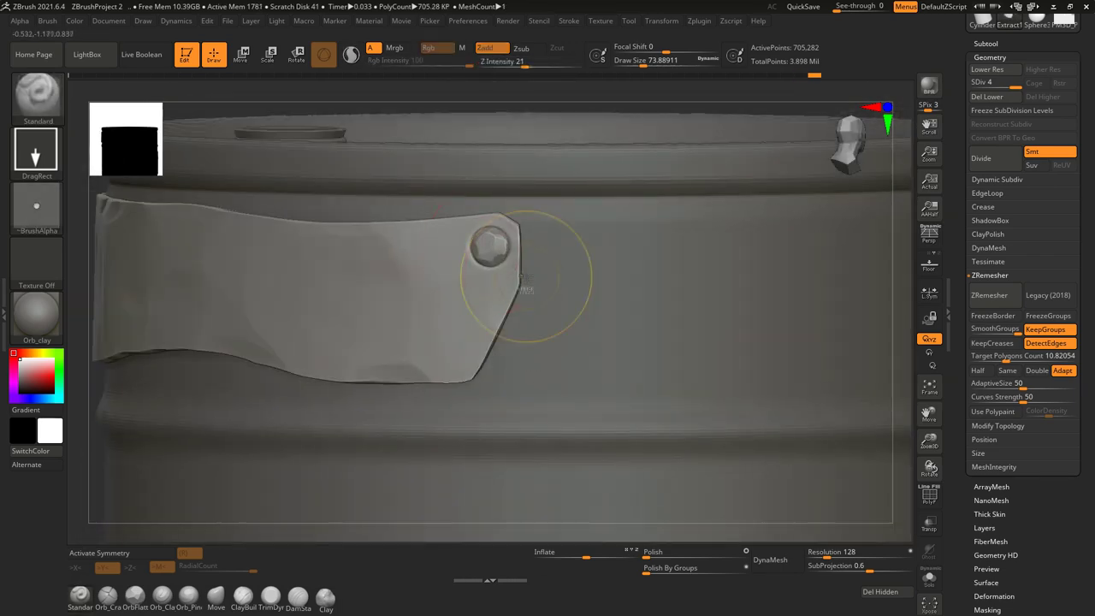
# Step: Zoom out to frame the riveted plate on the barrel
pyautogui.keyDown('ctrl'); pyautogui.moveTo(525, 282); pyautogui.dragTo(536, 346, button='right'); pyautogui.keyUp('ctrl')
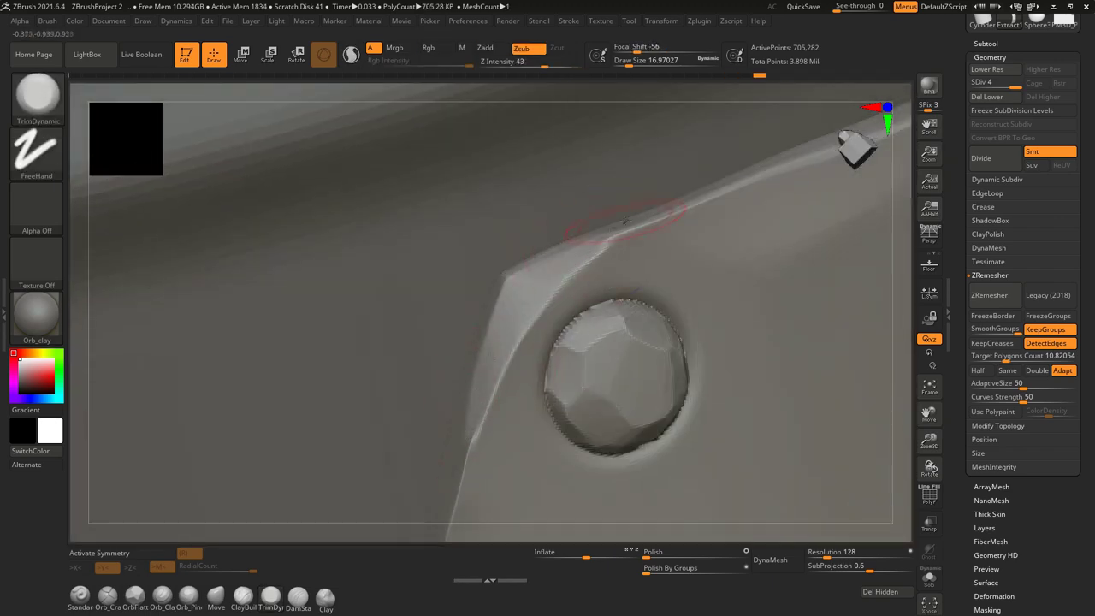
# Step: Orbit to view the stamped rivet on the band strip from another angle
pyautogui.moveTo(624, 221); pyautogui.dragTo(485, 396, button='right')
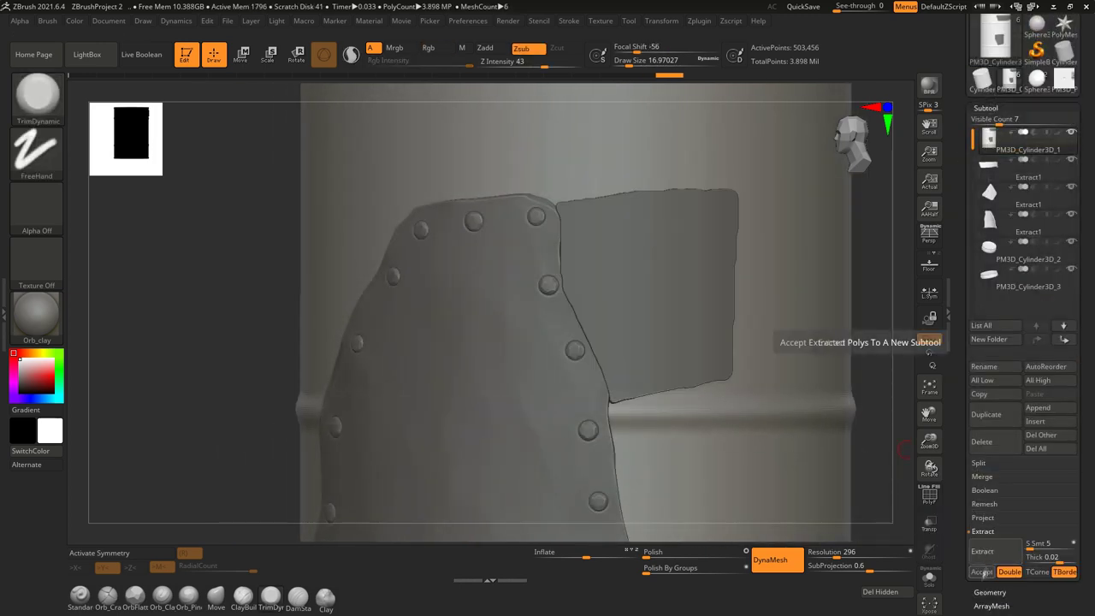
# Step: Accept the extracted panel as a new subtool and clip-curve away its right edge
pyautogui.click(984, 571)
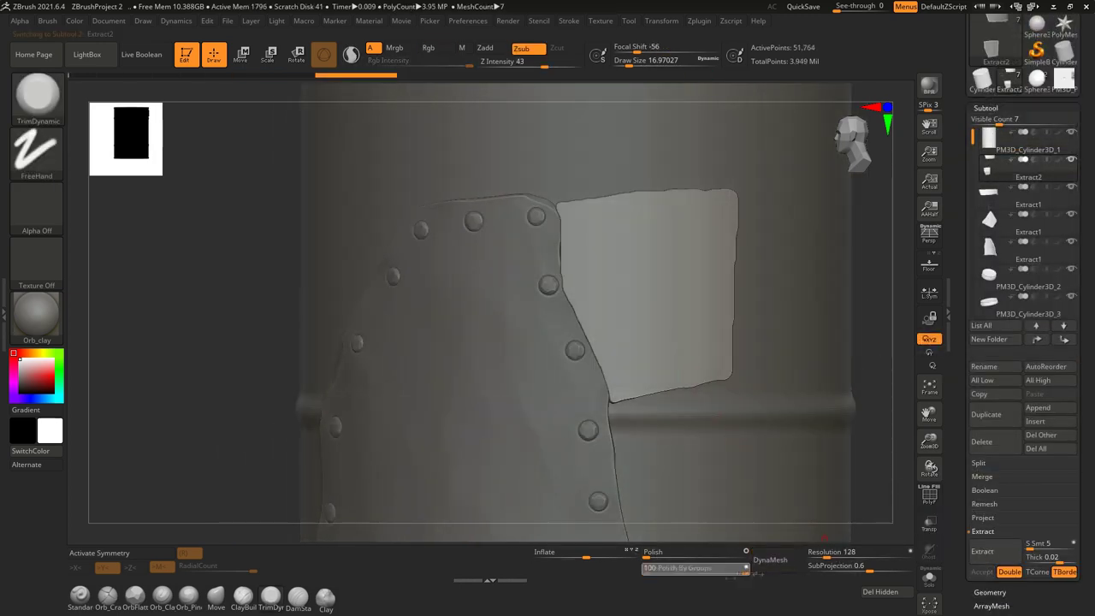
pyautogui.moveTo(700, 370); pyautogui.dragTo(680, 325, button='right')
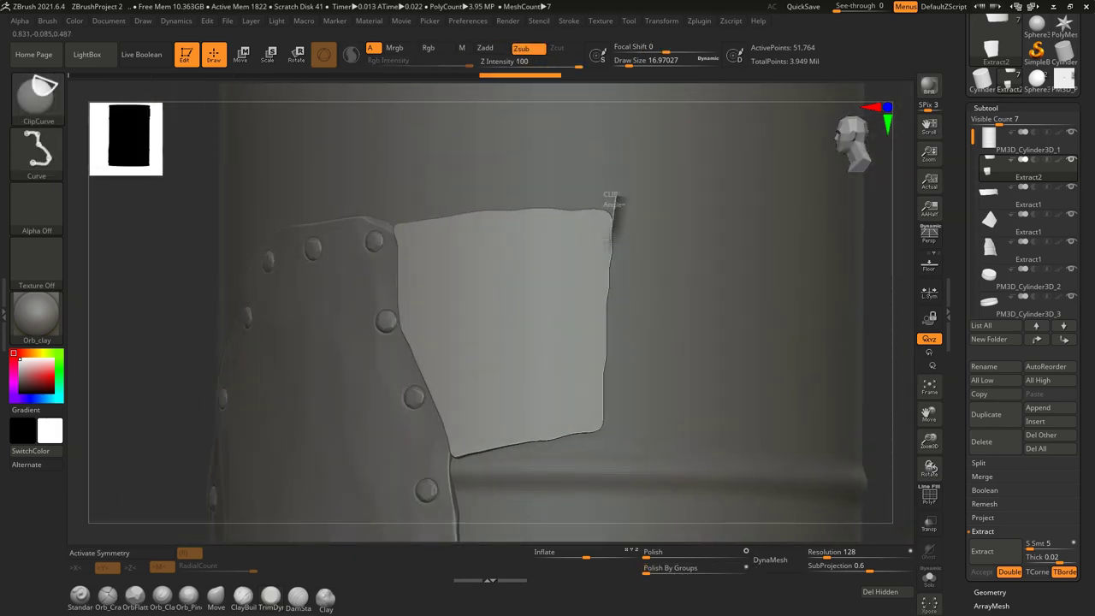
pyautogui.keyDown('ctrl'); pyautogui.keyDown('shift'); pyautogui.moveTo(618, 200); pyautogui.dragTo(602, 426); pyautogui.keyUp('shift'); pyautogui.keyUp('ctrl')
pyautogui.moveTo(602, 425); pyautogui.dragTo(648, 315, button='right')
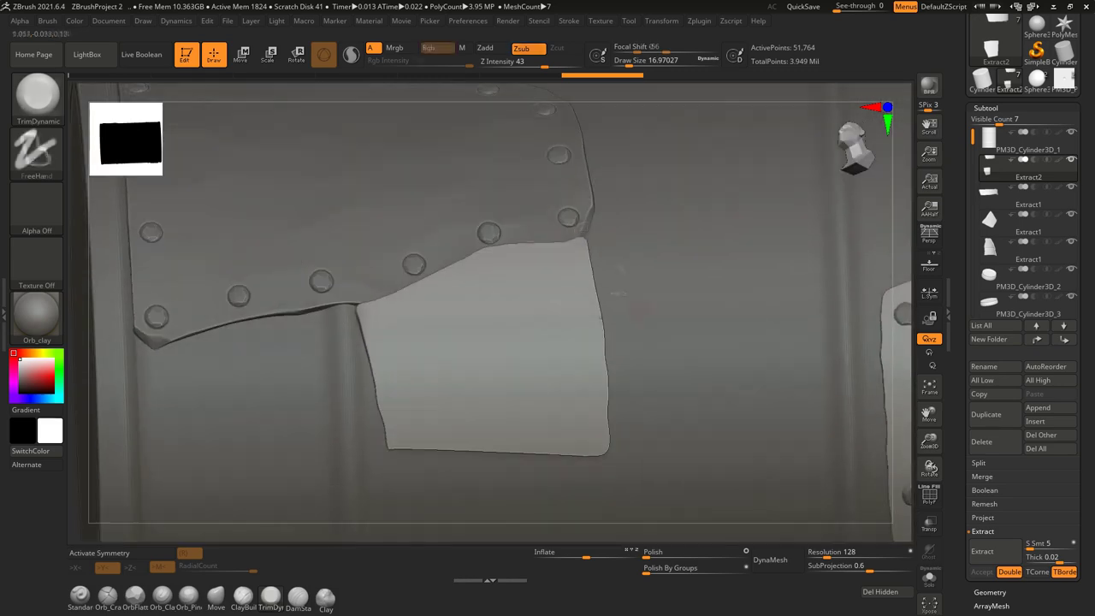
pyautogui.keyDown('ctrl'); pyautogui.keyDown('shift'); pyautogui.moveTo(595, 310); pyautogui.dragTo(594, 315); pyautogui.keyUp('shift'); pyautogui.keyUp('ctrl')
pyautogui.press('f')
pyautogui.moveTo(684, 385); pyautogui.dragTo(753, 308, button='right')
# Step: Polygroup the unwanted strip, delete it with Del Hidden, and show all parts again
pyautogui.click(929, 578)
pyautogui.click(930, 495)
pyautogui.scroll(-3, 992, 385)
pyautogui.scroll(-2, 986, 481)
pyautogui.click(988, 425)
pyautogui.scroll(2, 1018, 257)
pyautogui.click(994, 326)
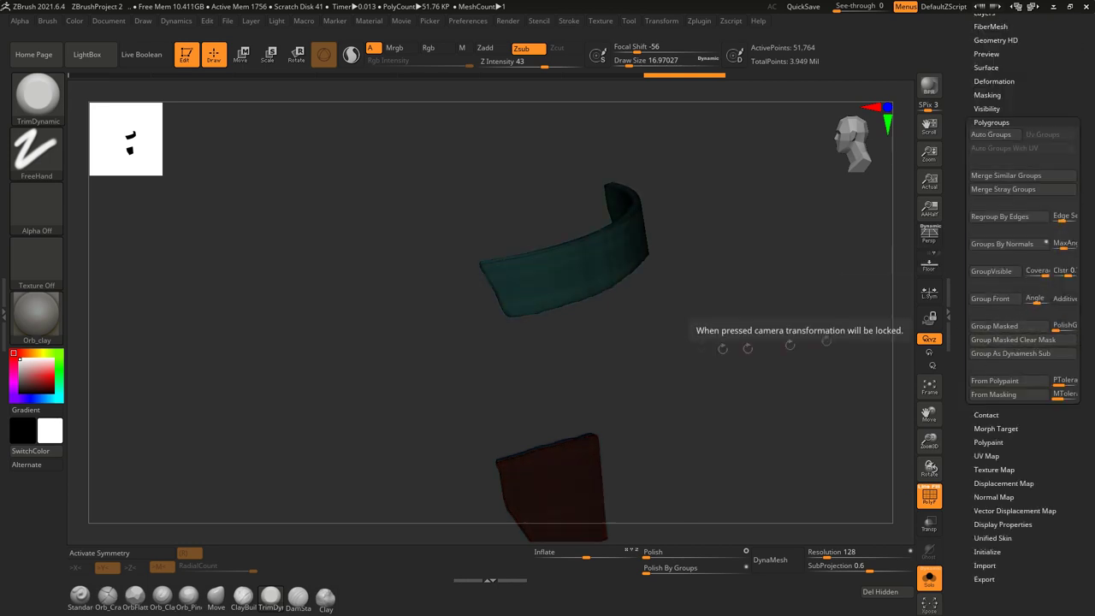
pyautogui.keyDown('ctrl'); pyautogui.keyDown('shift'); pyautogui.click(612, 254); pyautogui.keyUp('shift'); pyautogui.keyUp('ctrl')
pyautogui.click(880, 591)
pyautogui.keyDown('ctrl'); pyautogui.keyDown('shift'); pyautogui.click(599, 248); pyautogui.keyUp('shift'); pyautogui.keyUp('ctrl')
pyautogui.click(890, 591)
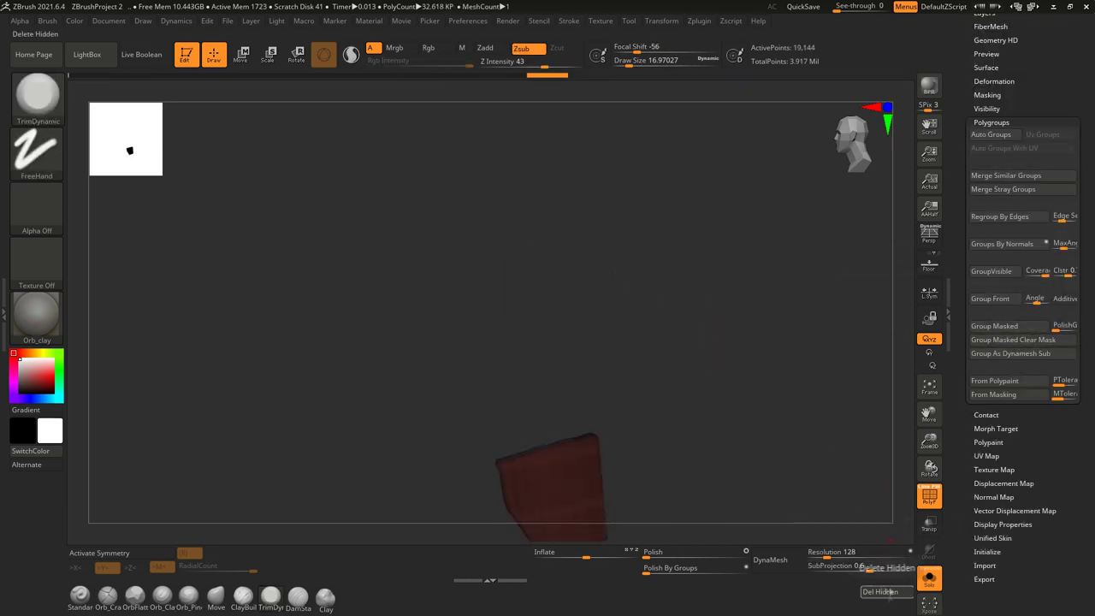
pyautogui.click(929, 578)
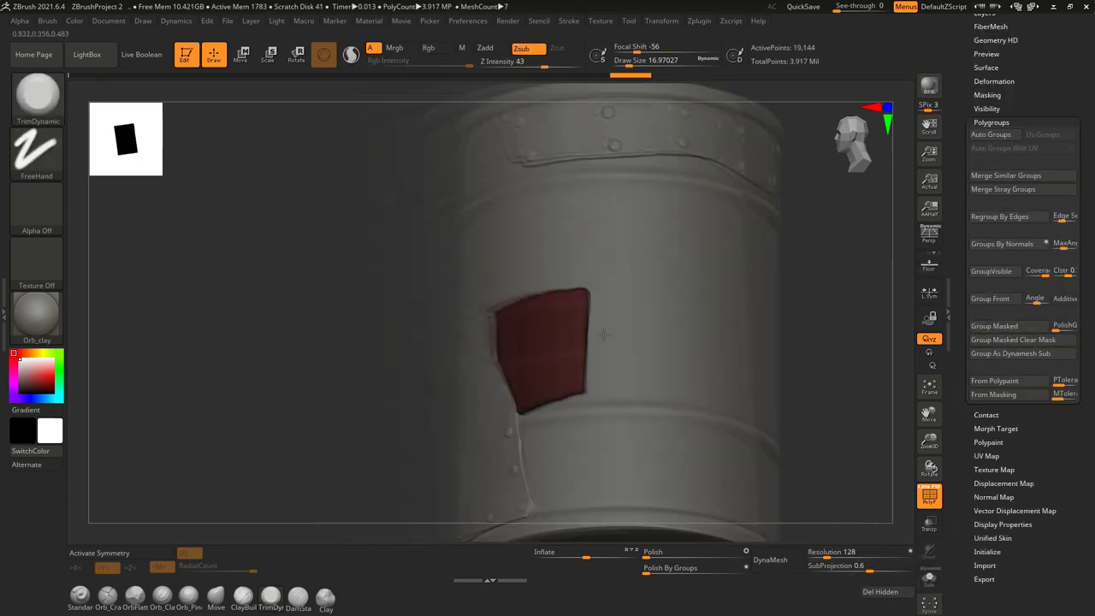
# Step: Clip another edge off the red patch and DynaMesh it at resolution 848
pyautogui.moveTo(650, 283); pyautogui.dragTo(715, 291, button='right')
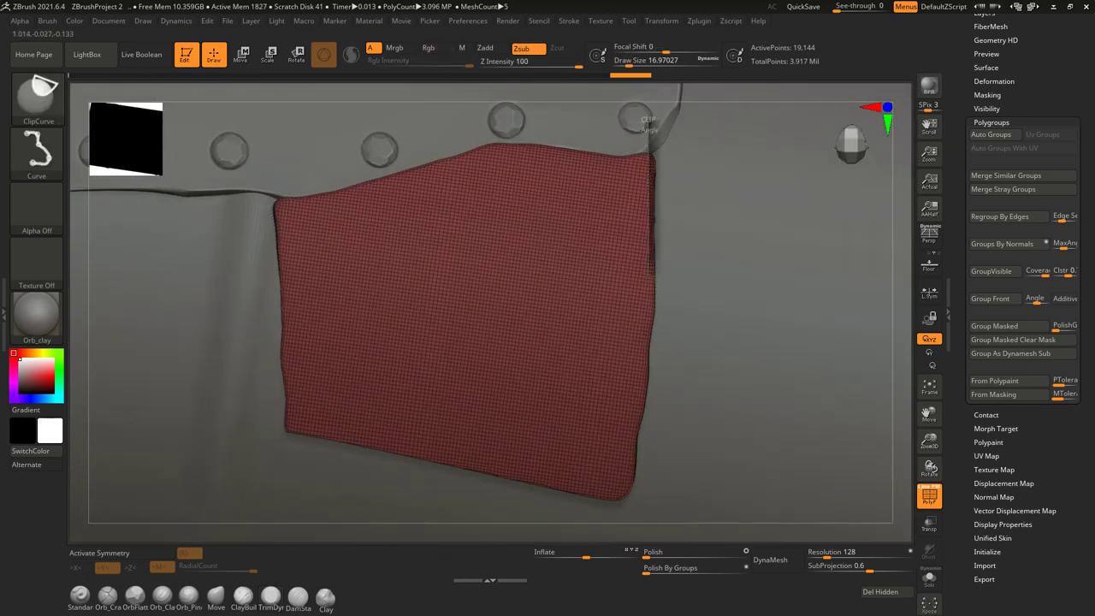
pyautogui.moveTo(605, 539); pyautogui.dragTo(605, 541)
pyautogui.moveTo(513, 342); pyautogui.dragTo(727, 359, button='right')
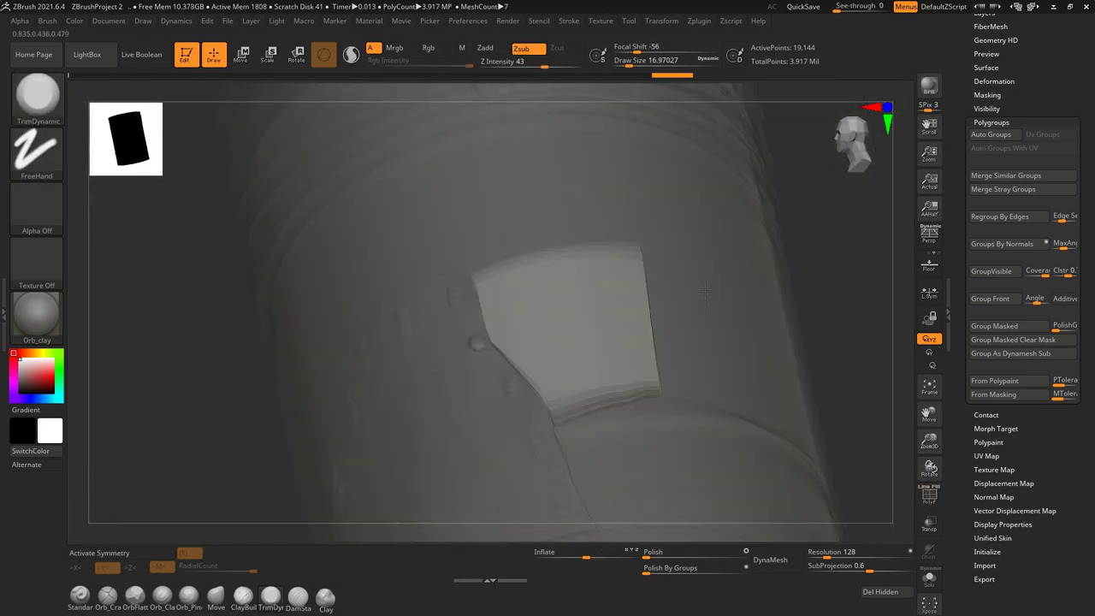
pyautogui.moveTo(845, 553); pyautogui.dragTo(828, 554)
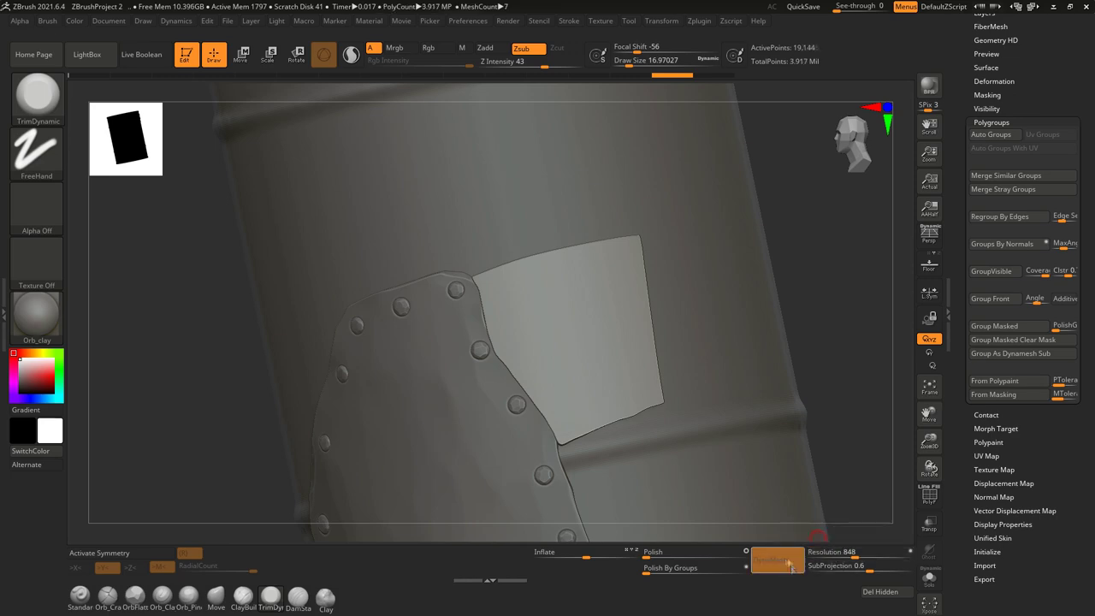
pyautogui.click(791, 565)
pyautogui.moveTo(685, 385); pyautogui.dragTo(608, 339, button='right')
# Step: With TrimDynamic, slice the small plate's edge flat along a clip line
pyautogui.press('b')
pyautogui.press('t')
pyautogui.press('d')
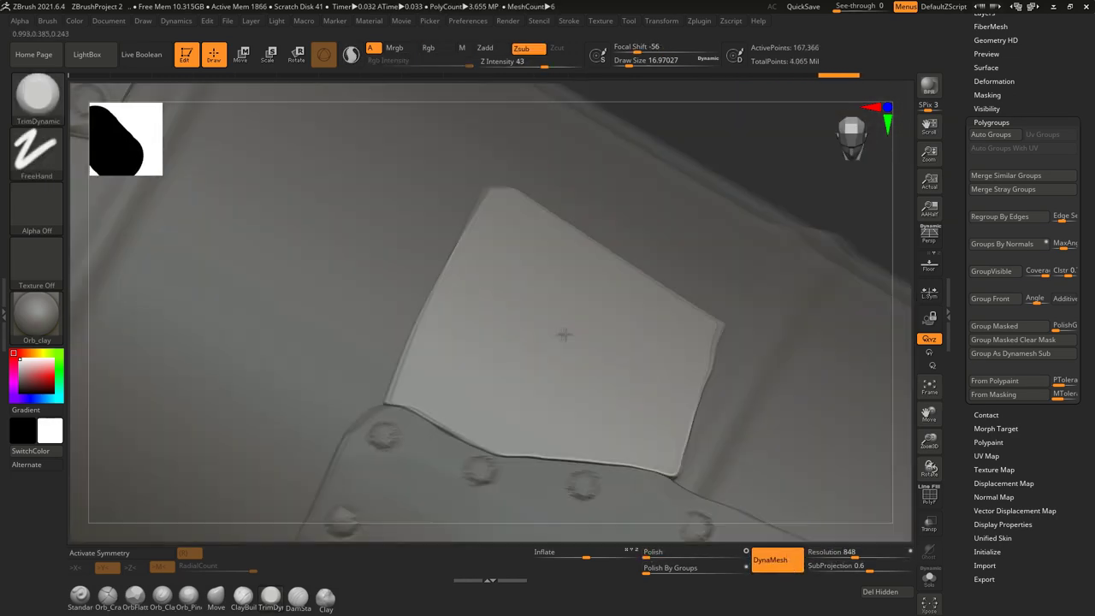
pyautogui.moveTo(590, 168)
pyautogui.mouseDown(button='right')
pyautogui.moveTo(676, 411)
pyautogui.moveTo(640, 378)
pyautogui.moveTo(636, 257)
pyautogui.moveTo(342, 325)
pyautogui.moveTo(625, 373)
pyautogui.moveTo(560, 377)
pyautogui.mouseUp(button='right')
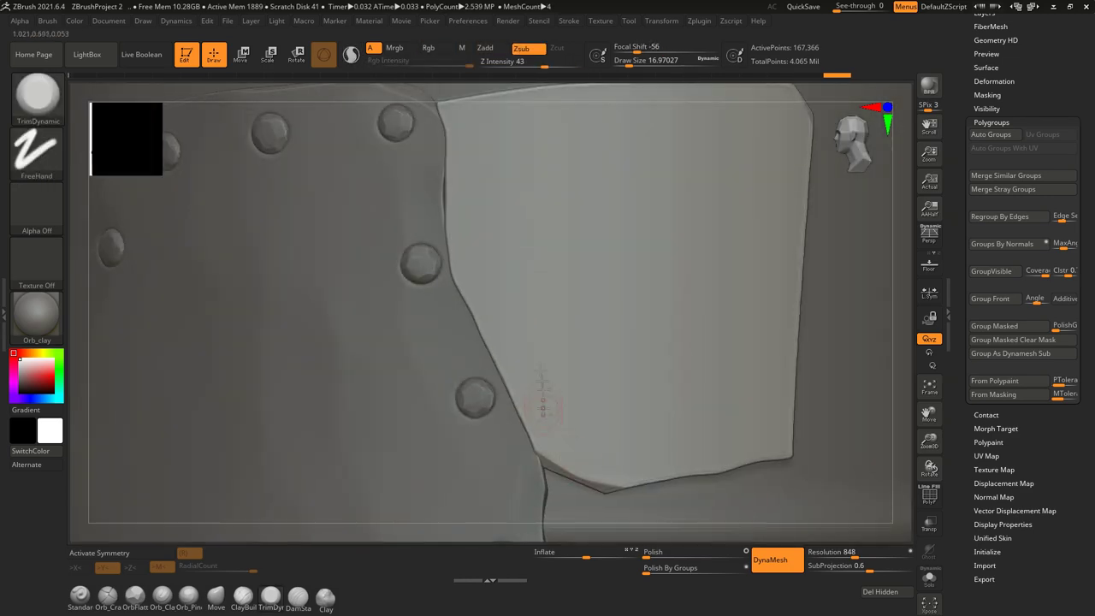
pyautogui.moveTo(535, 364)
pyautogui.mouseDown(button='right')
pyautogui.moveTo(518, 389)
pyautogui.moveTo(496, 257)
pyautogui.moveTo(511, 161)
pyautogui.mouseUp(button='right')
pyautogui.keyDown('ctrl'); pyautogui.keyDown('shift'); pyautogui.moveTo(512, 161); pyautogui.dragTo(441, 275); pyautogui.keyUp('shift'); pyautogui.keyUp('ctrl')
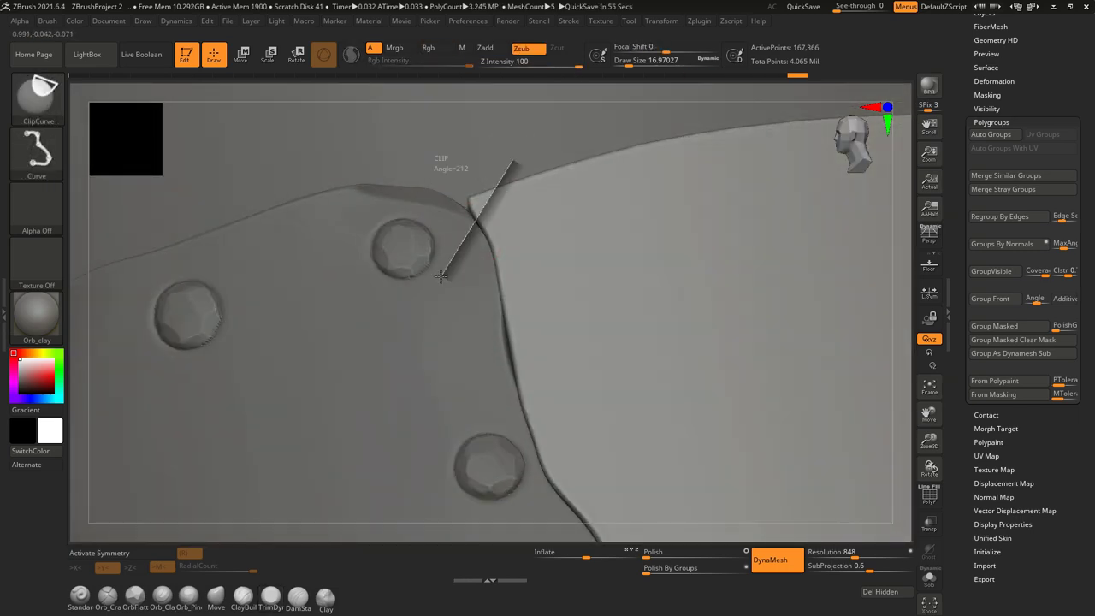
pyautogui.moveTo(441, 276)
pyautogui.mouseDown(button='right')
pyautogui.moveTo(539, 302)
pyautogui.moveTo(501, 208)
pyautogui.moveTo(575, 313)
pyautogui.moveTo(615, 322)
pyautogui.moveTo(647, 111)
pyautogui.moveTo(676, 147)
pyautogui.mouseUp(button='right')
# Step: Inspect the trimmed Extract2 plate's bevelled edges from several angles
pyautogui.moveTo(717, 342); pyautogui.dragTo(622, 293, button='right')
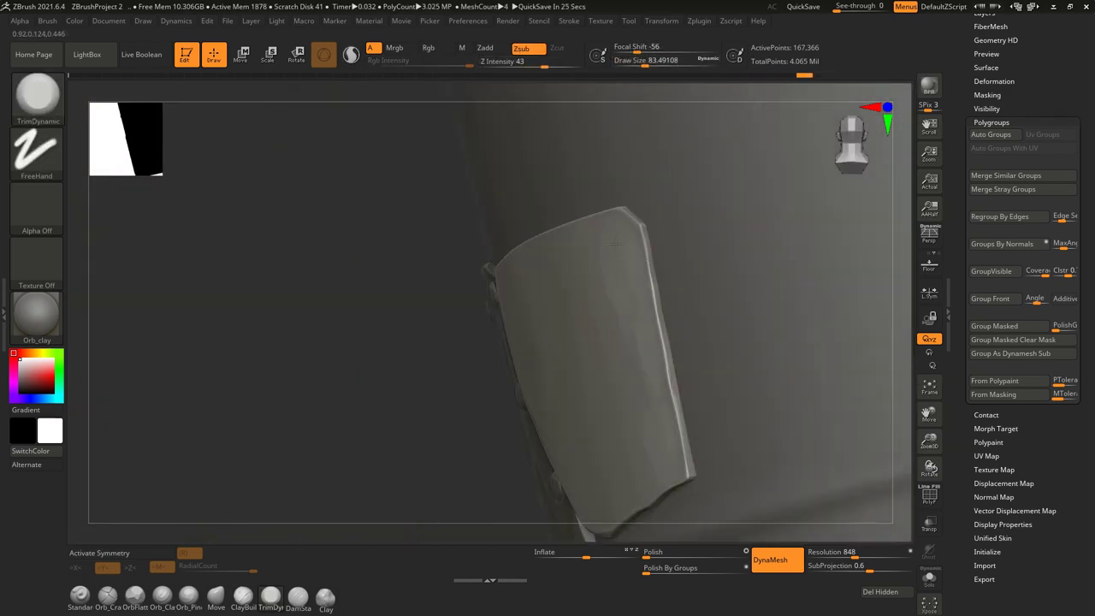
pyautogui.moveTo(639, 398); pyautogui.dragTo(616, 325, button='right')
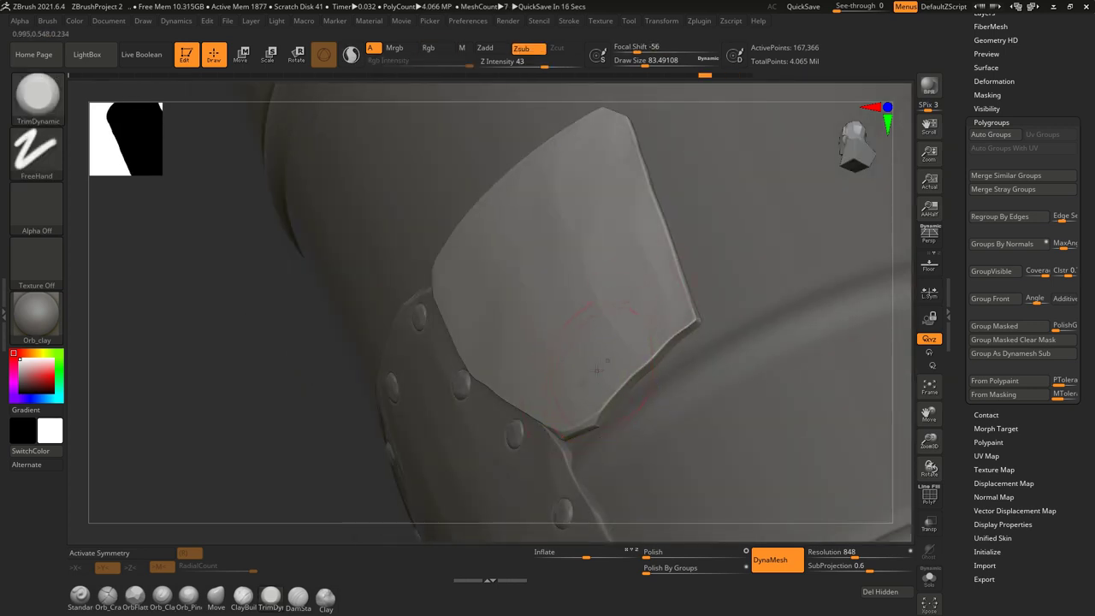
pyautogui.moveTo(551, 341)
pyautogui.mouseDown(button='right')
pyautogui.moveTo(513, 328)
pyautogui.moveTo(442, 251)
pyautogui.mouseUp(button='right')
pyautogui.moveTo(442, 295)
pyautogui.mouseDown(button='right')
pyautogui.moveTo(480, 245)
pyautogui.moveTo(552, 257)
pyautogui.mouseUp(button='right')
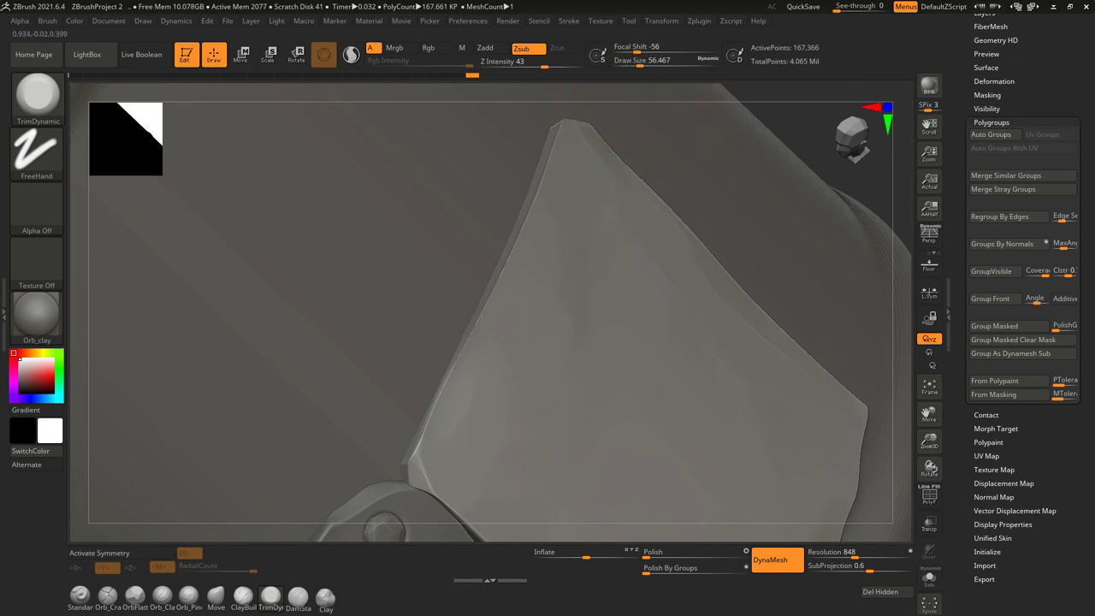
pyautogui.moveTo(547, 162); pyautogui.dragTo(571, 135, button='right')
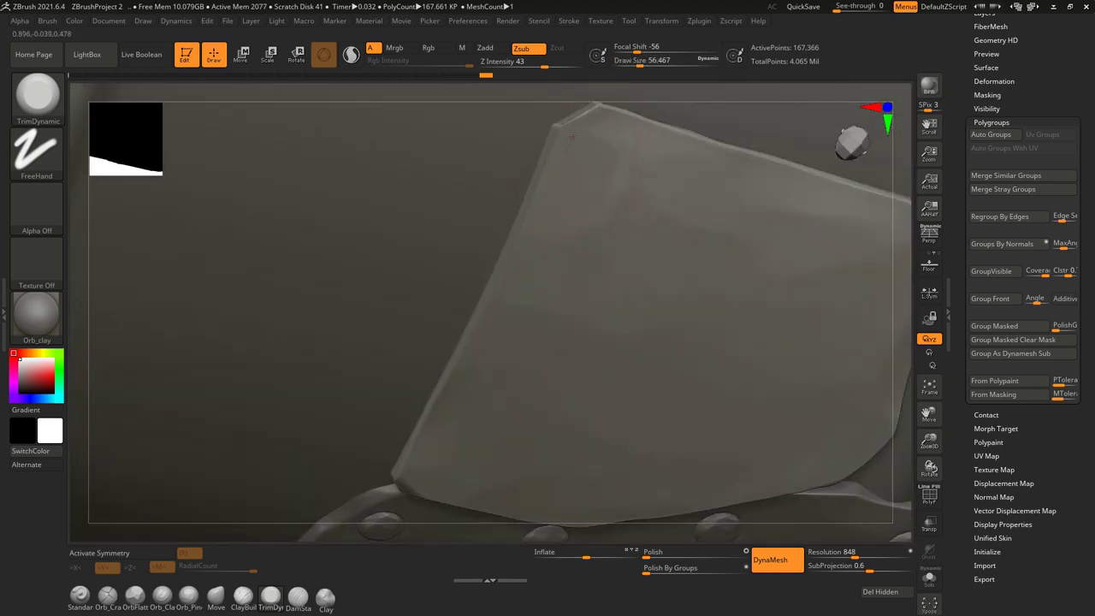
pyautogui.moveTo(628, 169); pyautogui.dragTo(599, 158, button='right')
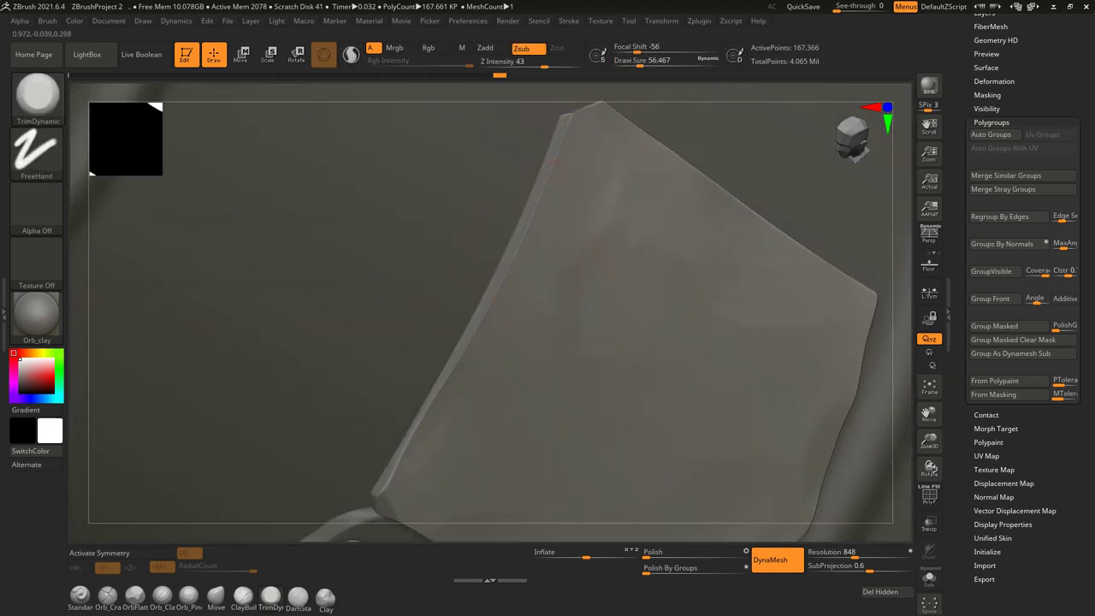
pyautogui.moveTo(573, 372); pyautogui.dragTo(692, 445, button='right')
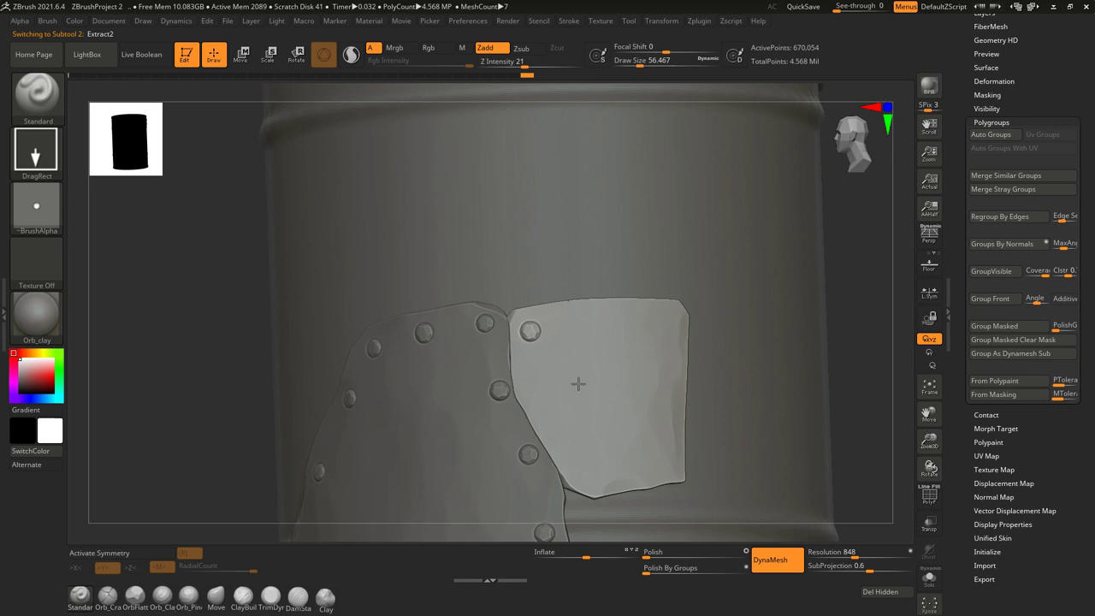
# Step: Load the Orb_Rock_Detail brush from the brush palette
pyautogui.keyDown('alt'); pyautogui.moveTo(592, 323); pyautogui.dragTo(556, 276, button='right'); pyautogui.keyUp('alt')
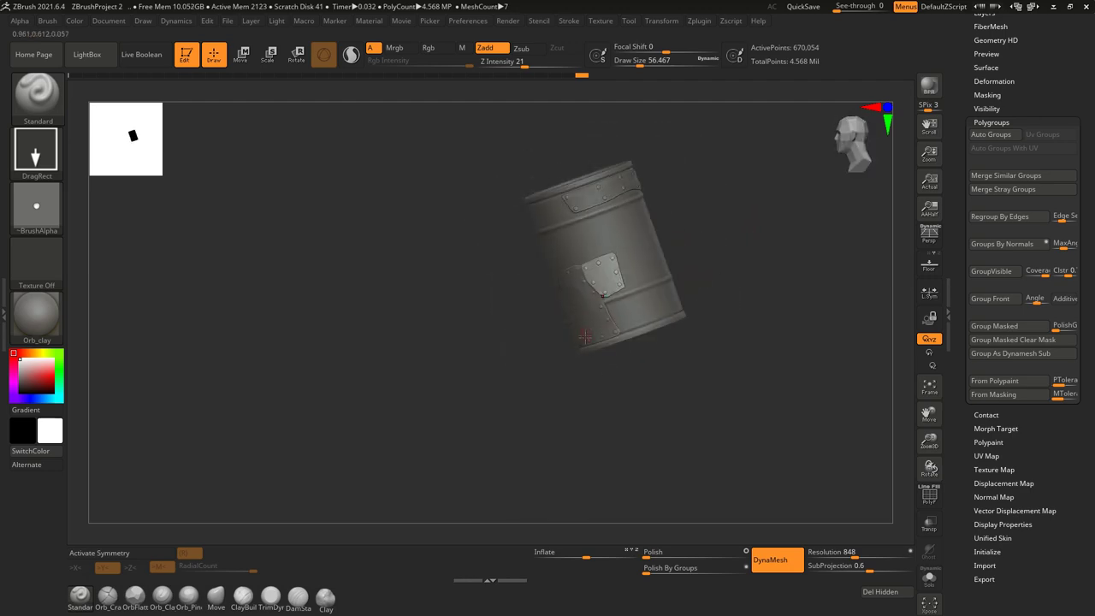
pyautogui.click(37, 94)
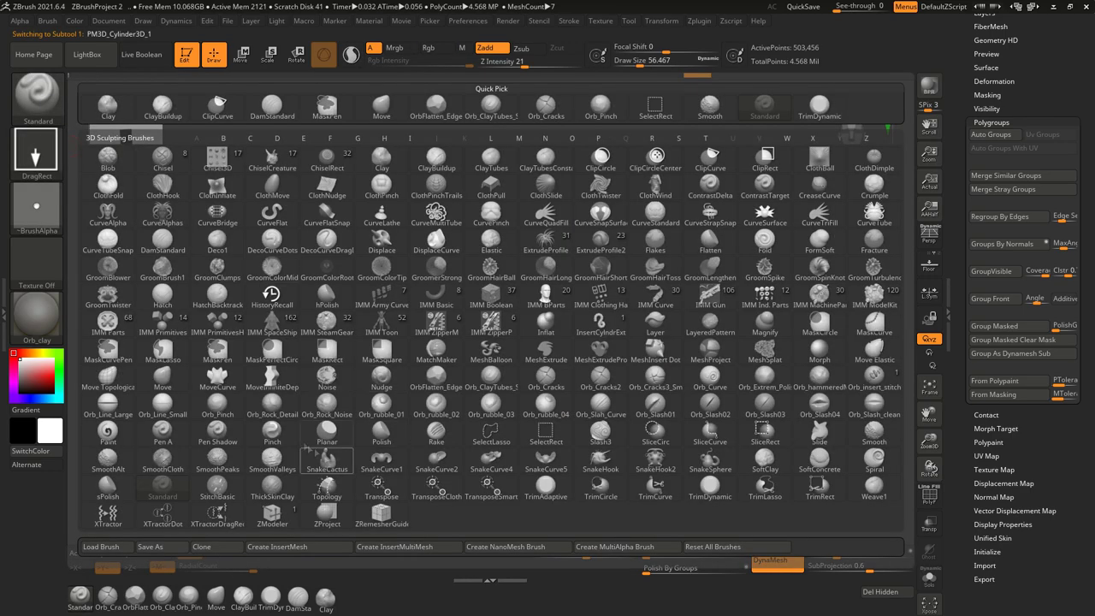
pyautogui.click(518, 103)
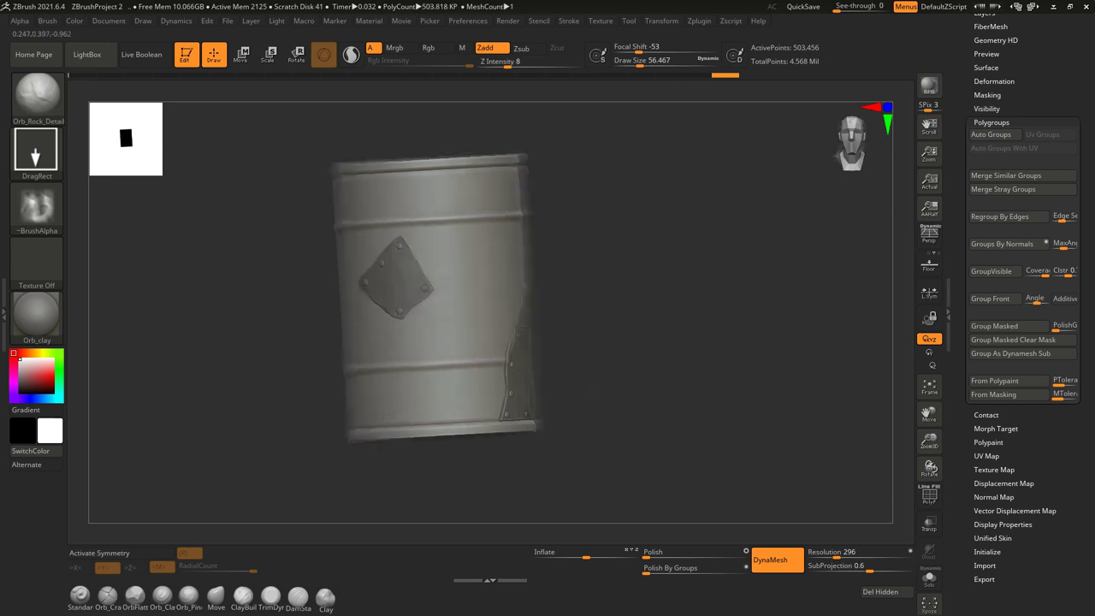
# Step: Turn on perspective view and select the large riveted patch, Extract1, for editing
pyautogui.moveTo(443, 428)
pyautogui.mouseDown(button='right')
pyautogui.moveTo(480, 283)
pyautogui.moveTo(544, 377)
pyautogui.moveTo(572, 363)
pyautogui.mouseUp(button='right')
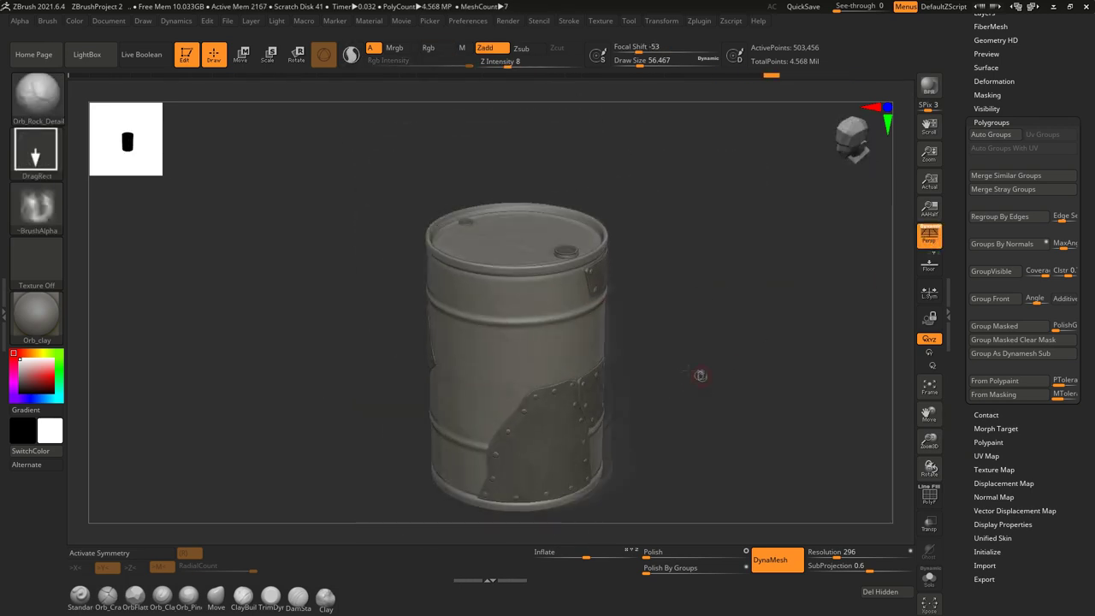
pyautogui.press('p')
pyautogui.moveTo(699, 379); pyautogui.dragTo(726, 342, button='right')
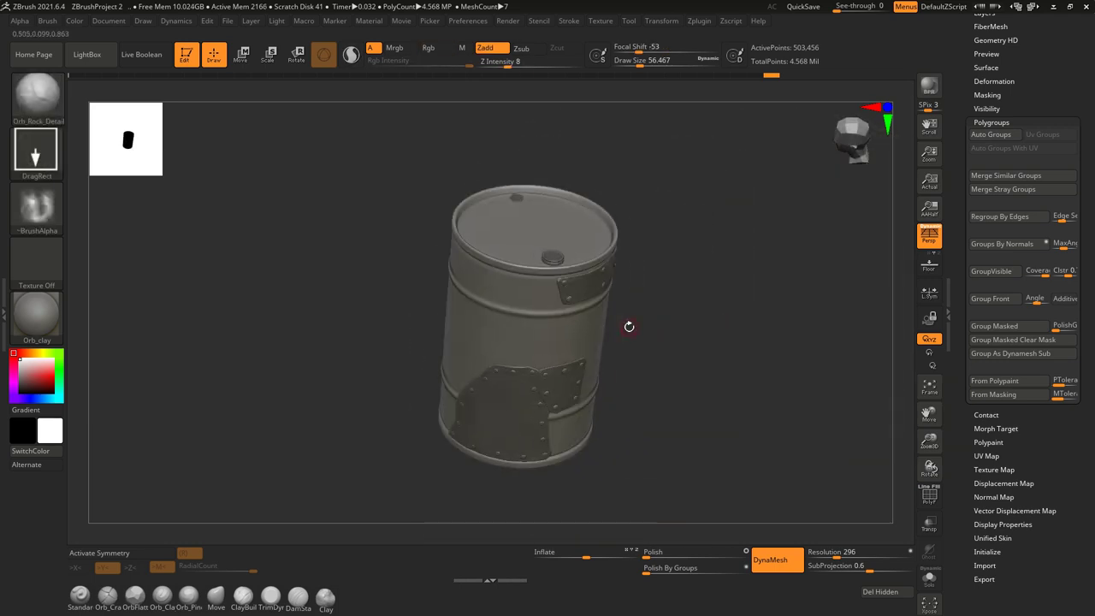
pyautogui.keyDown('alt'); pyautogui.click(457, 436); pyautogui.keyUp('alt')
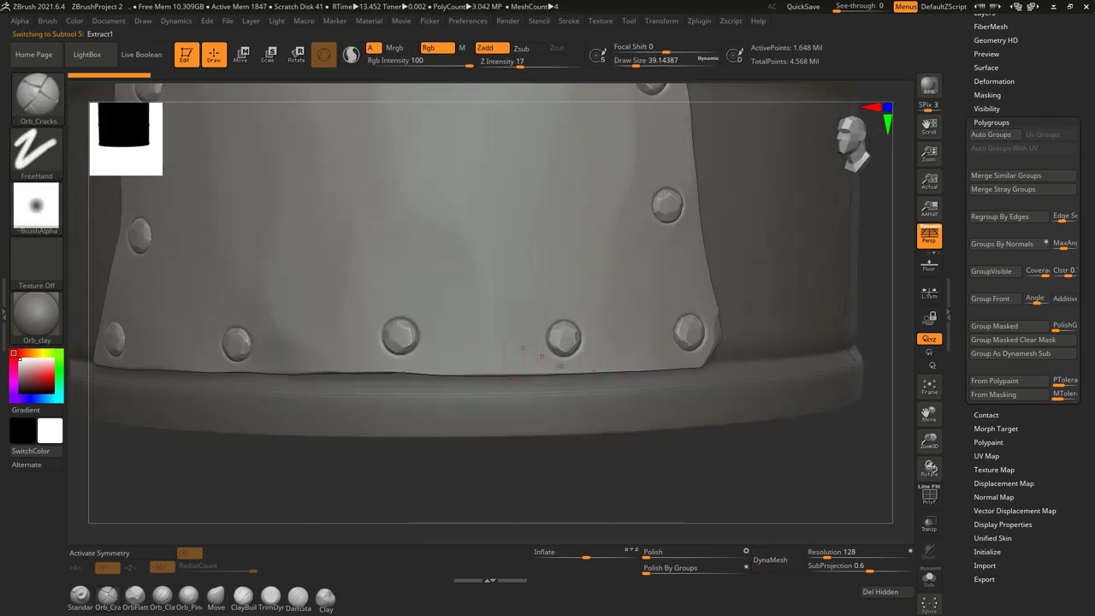
# Step: Solo the riveted patch and work the Orb_Cracks crack along its lower edge
pyautogui.hotkey('ctrl', 'shift', 's')
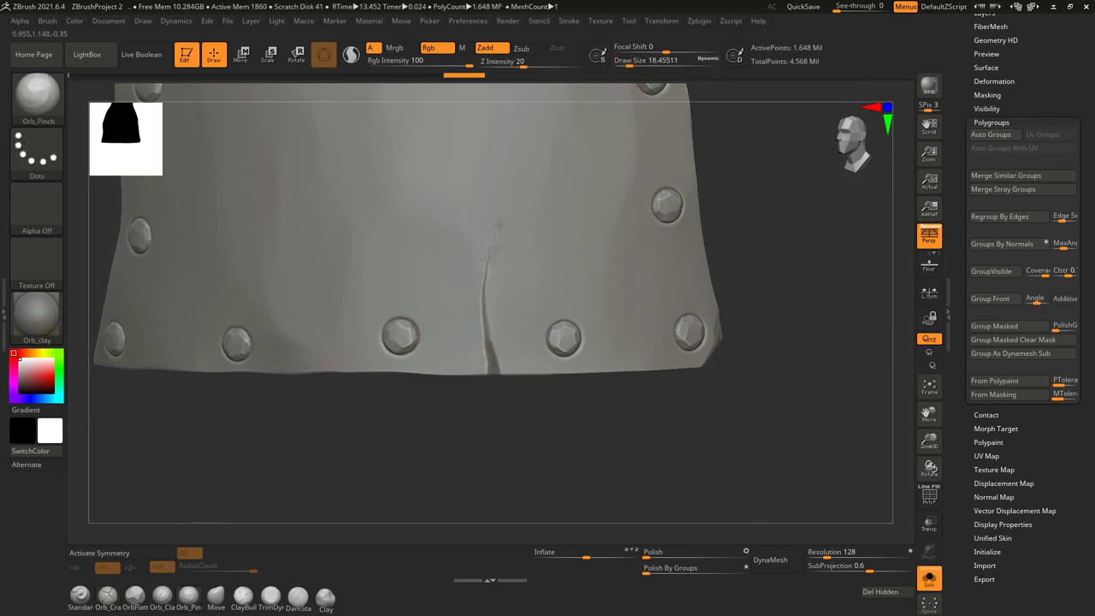
pyautogui.moveTo(505, 368); pyautogui.dragTo(504, 291)
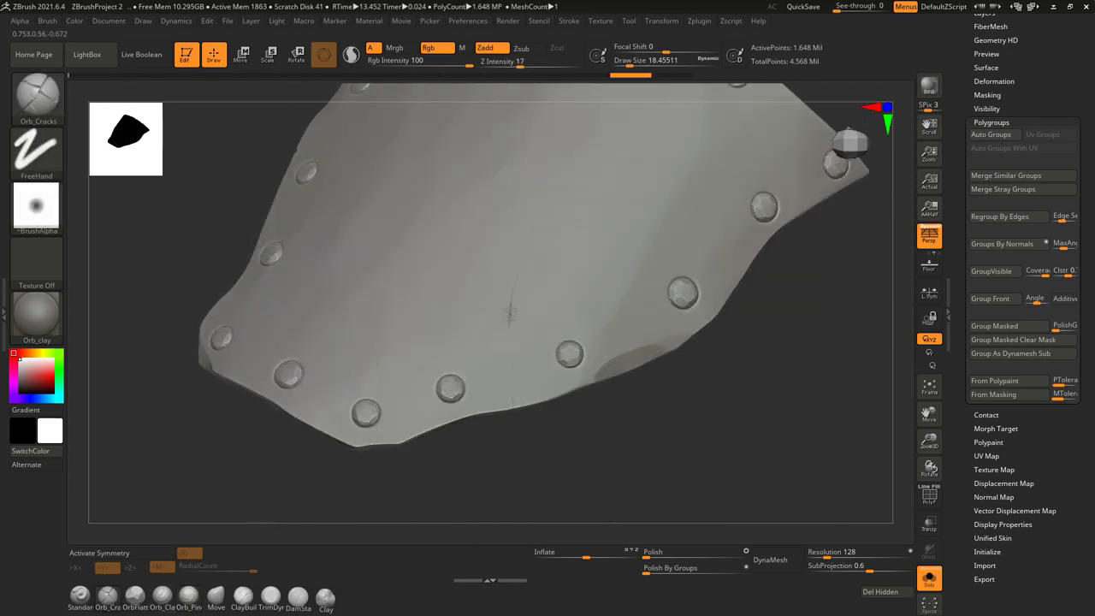
pyautogui.keyDown('ctrl'); pyautogui.moveTo(501, 276); pyautogui.dragTo(507, 307, button='right'); pyautogui.keyUp('ctrl')
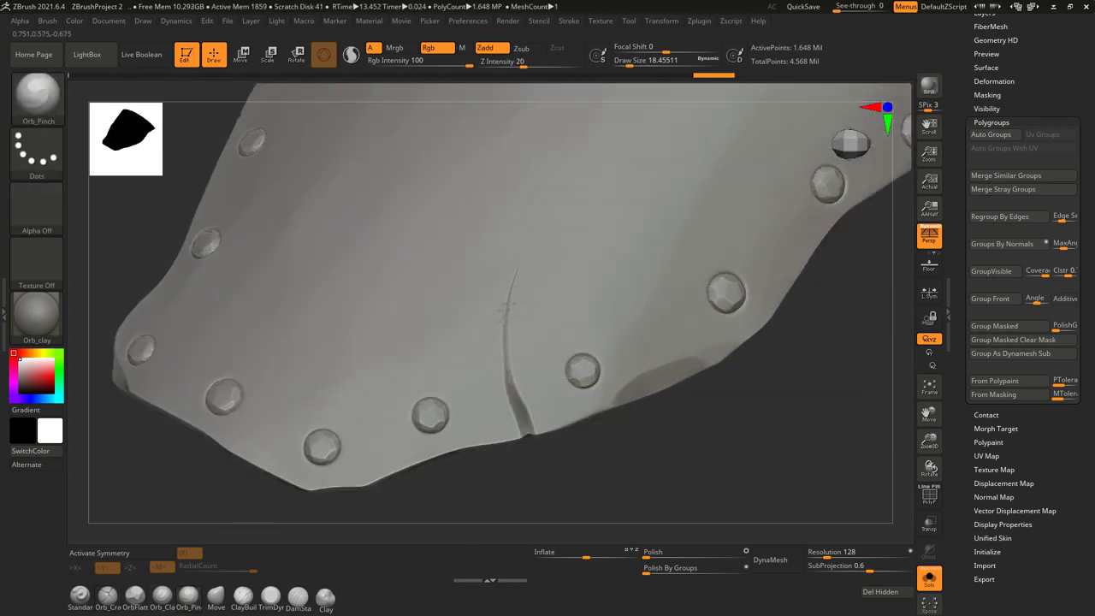
pyautogui.press('f')
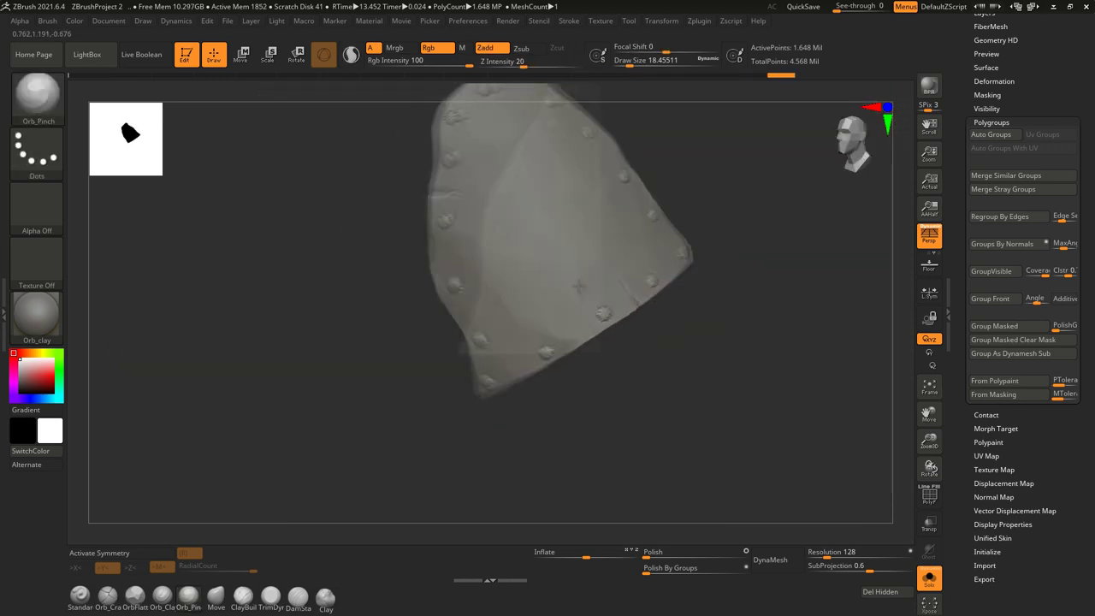
# Step: Turn Solo off and select the riveted band below the rim, framing its crack
pyautogui.click(928, 580)
pyautogui.moveTo(513, 385)
pyautogui.keyDown('ctrl'); pyautogui.mouseDown(button='right')
pyautogui.moveTo(614, 265)
pyautogui.moveTo(682, 267)
pyautogui.moveTo(671, 426)
pyautogui.mouseUp(button='right'); pyautogui.keyUp('ctrl')
pyautogui.keyDown('alt'); pyautogui.click(613, 266); pyautogui.keyUp('alt')
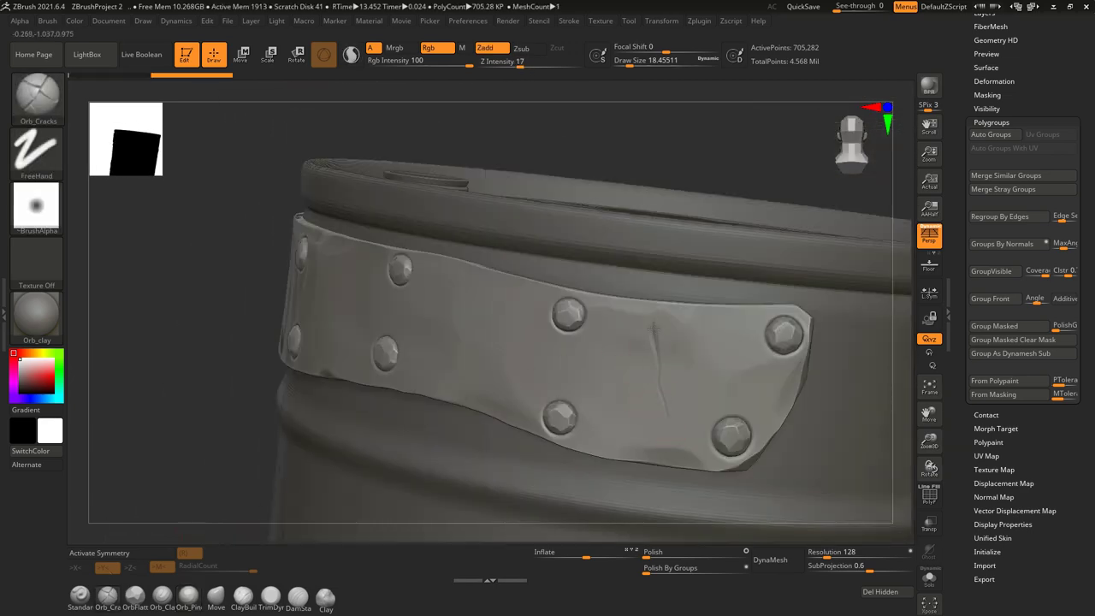
pyautogui.moveTo(225, 530); pyautogui.dragTo(202, 541)
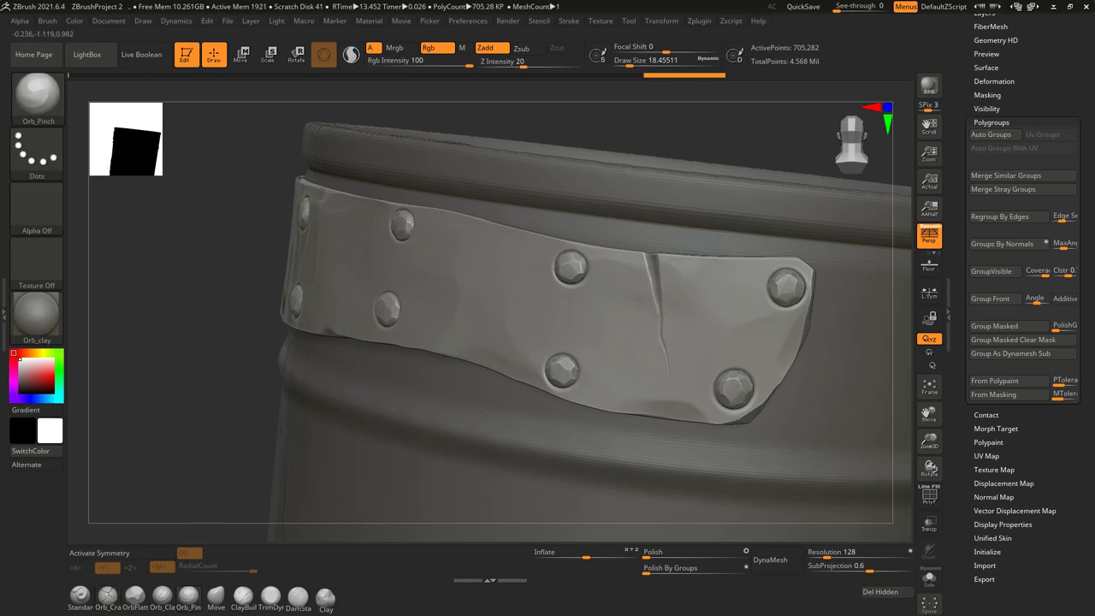
pyautogui.keyDown('ctrl'); pyautogui.moveTo(670, 257); pyautogui.dragTo(670, 224, button='right'); pyautogui.keyUp('ctrl')
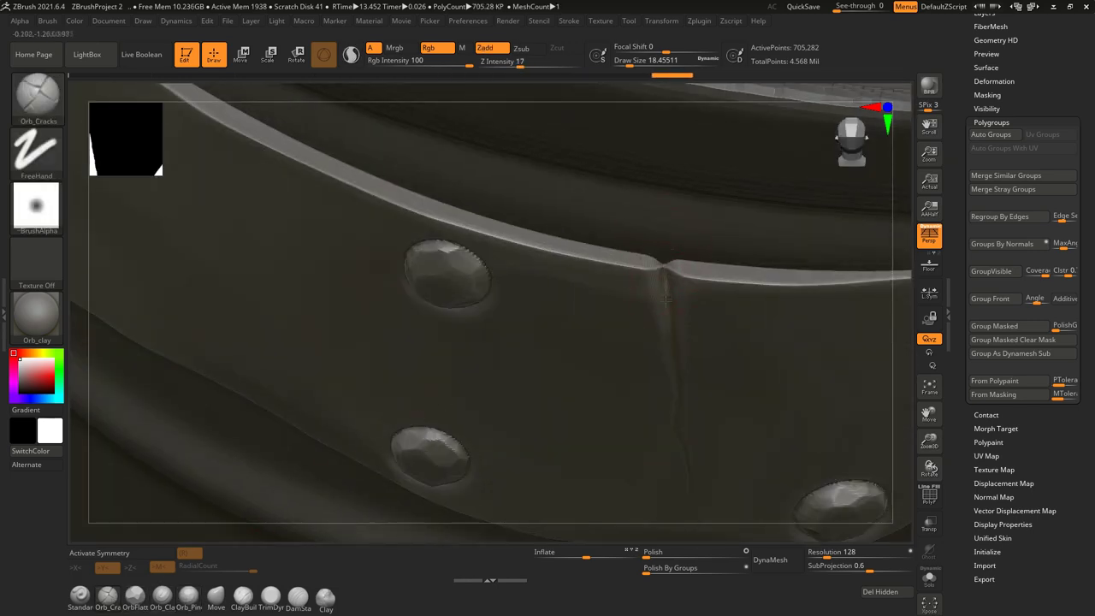
pyautogui.keyDown('ctrl'); pyautogui.moveTo(667, 297); pyautogui.dragTo(654, 229, button='right'); pyautogui.keyUp('ctrl')
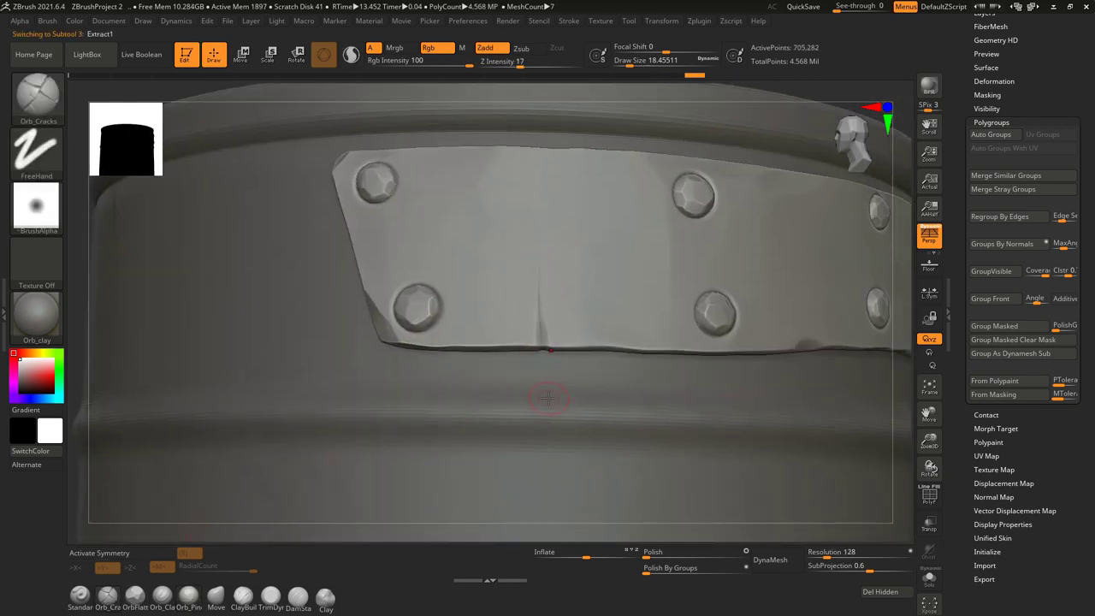
# Step: Smooth away the band's rough vertical crease, try Orb_Pinch, then return to Orb_Cracks
pyautogui.keyDown('shift'); pyautogui.moveTo(540, 363); pyautogui.dragTo(543, 267); pyautogui.keyUp('shift')
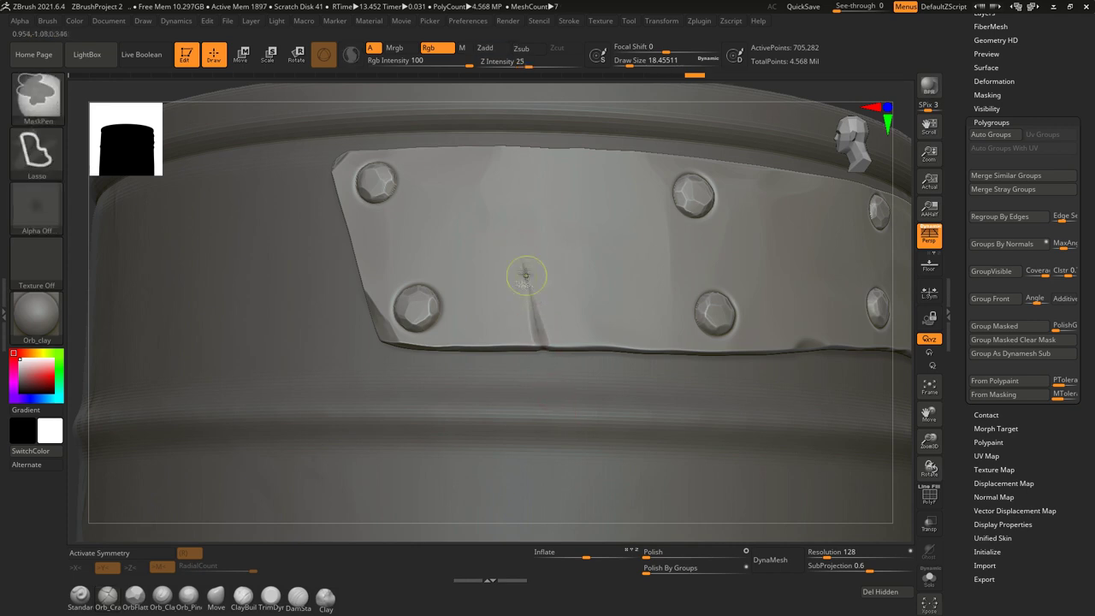
pyautogui.press('ctrl')
pyautogui.press('ctrl')
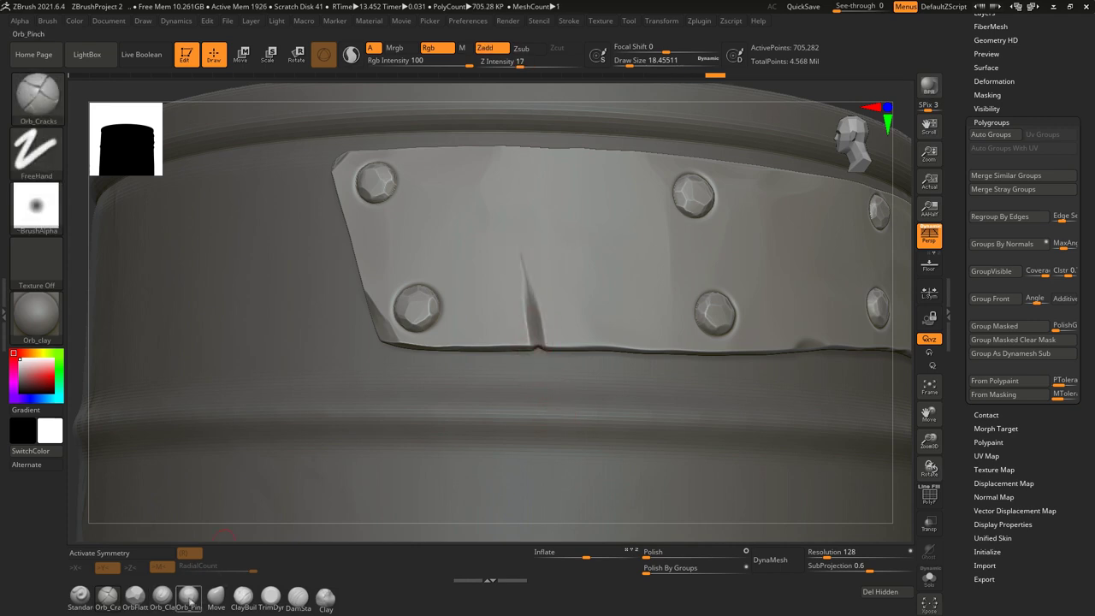
pyautogui.keyDown('shift'); pyautogui.moveTo(524, 342); pyautogui.dragTo(518, 299); pyautogui.keyUp('shift')
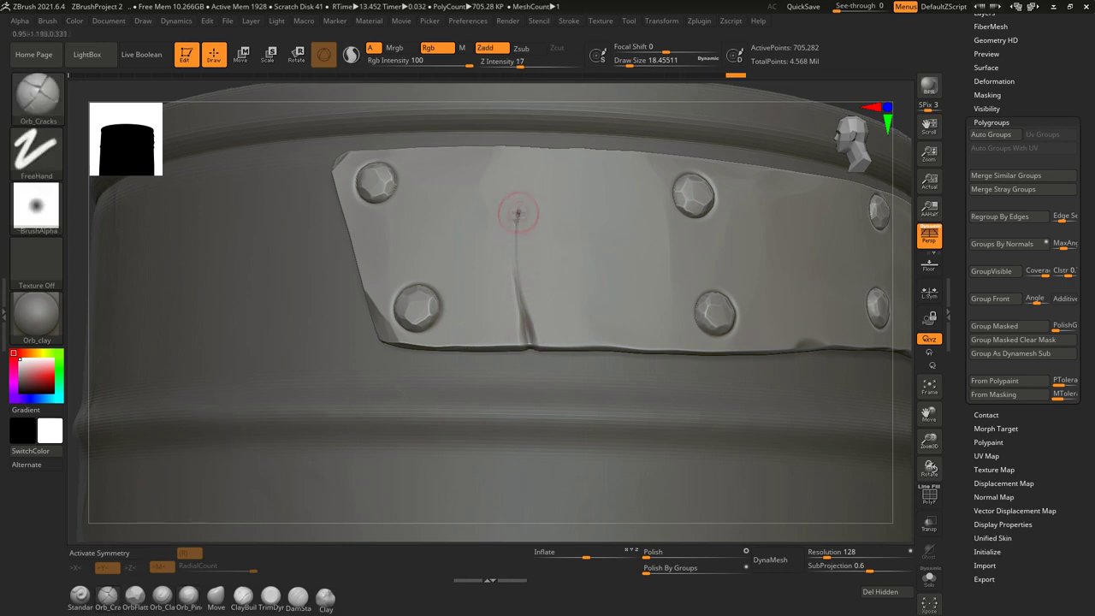
pyautogui.click(188, 595)
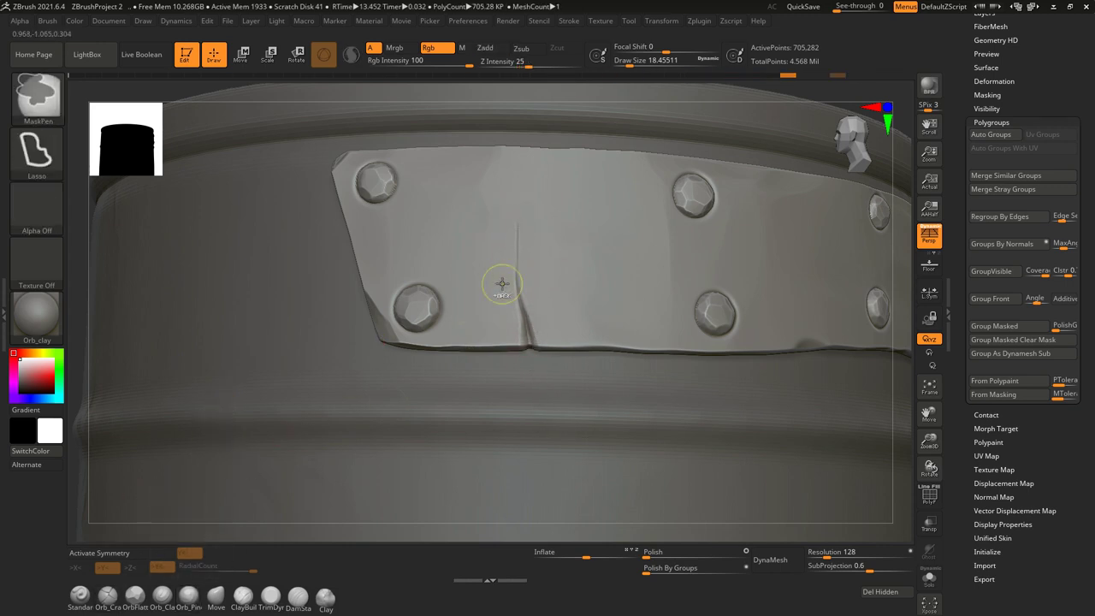
pyautogui.press('1')
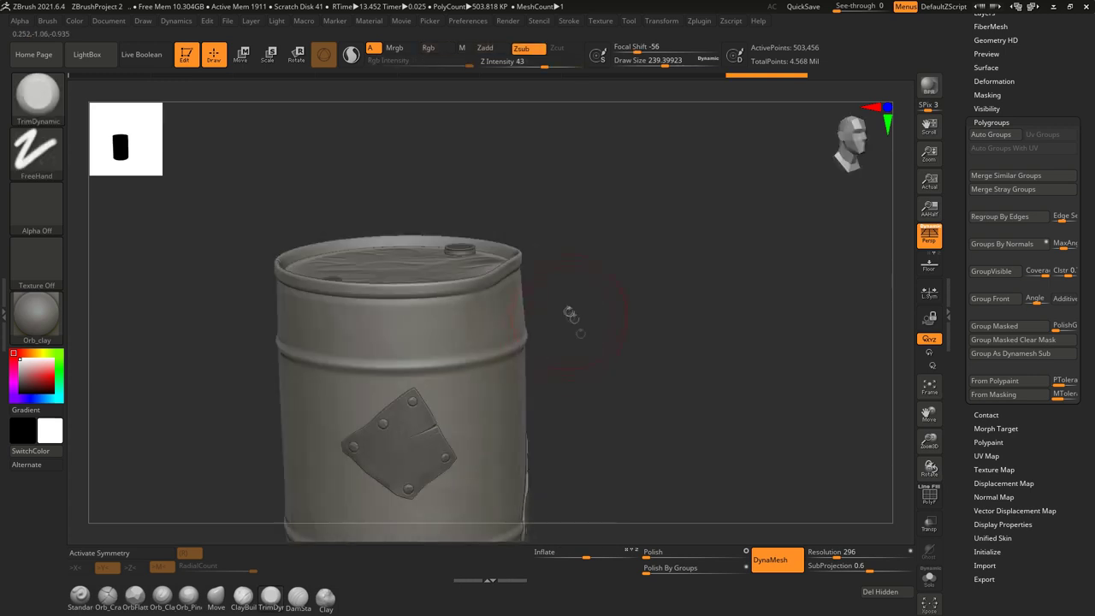
pyautogui.press('s')
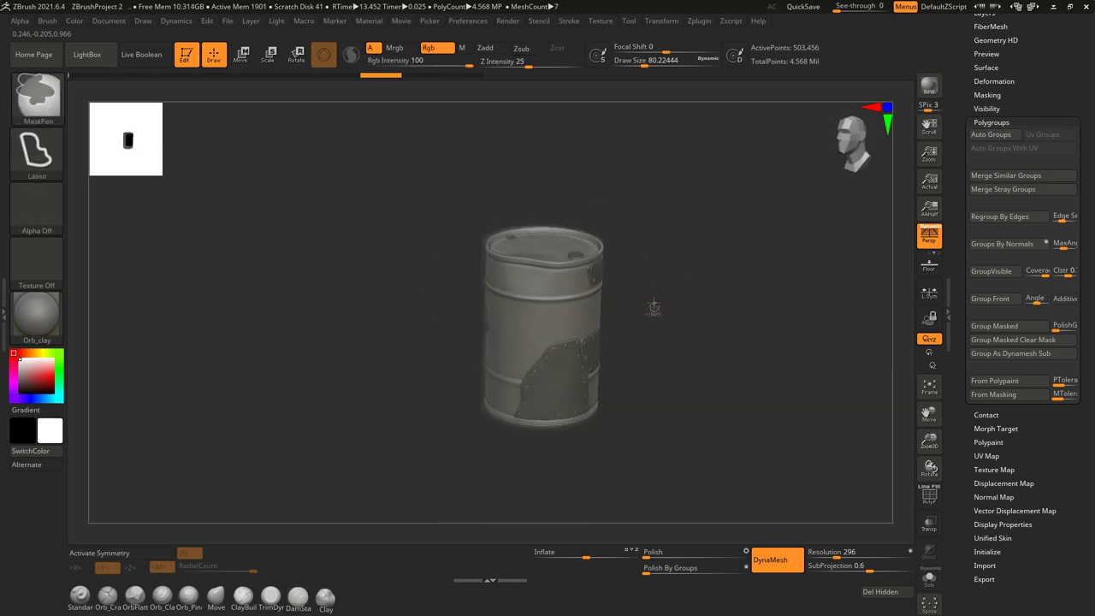
# Step: Merge all barrel subtools into one mesh with SubTool Master's Merge
pyautogui.click(707, 23)
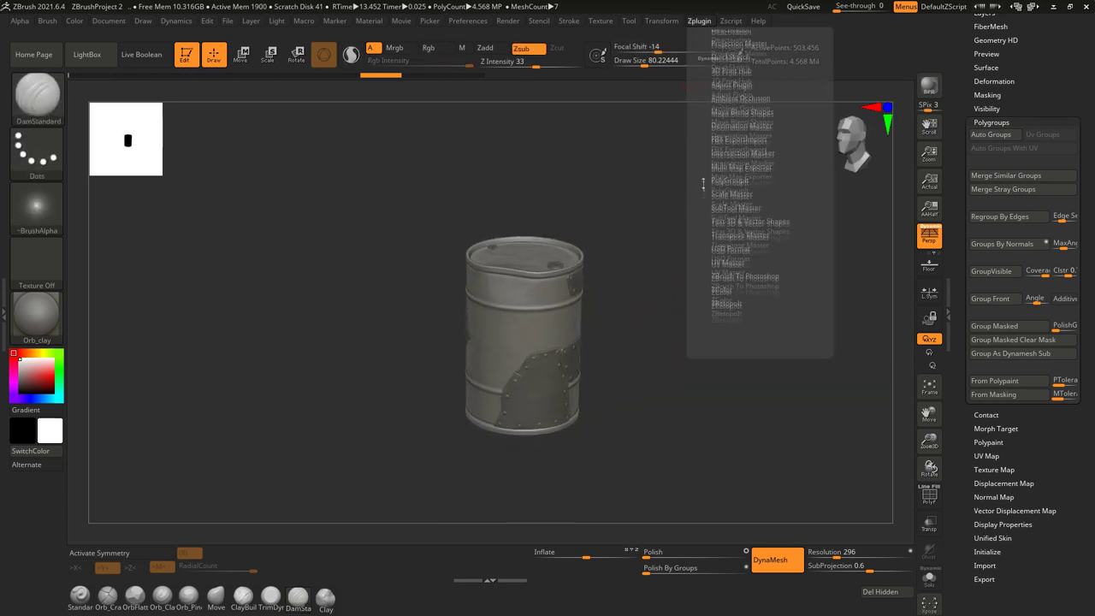
pyautogui.click(697, 213)
pyautogui.click(731, 233)
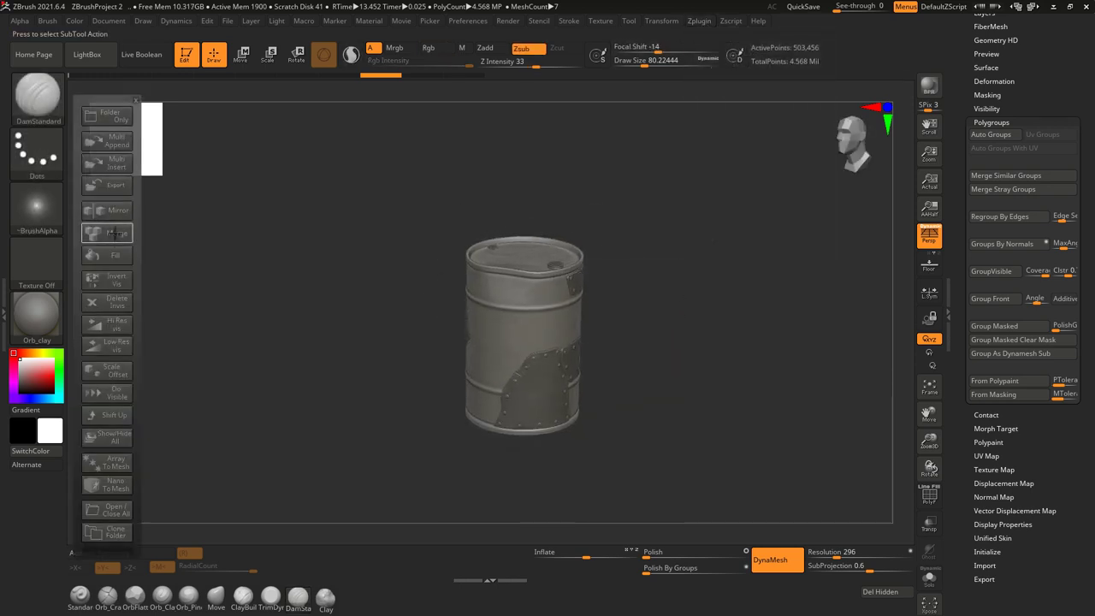
pyautogui.click(114, 232)
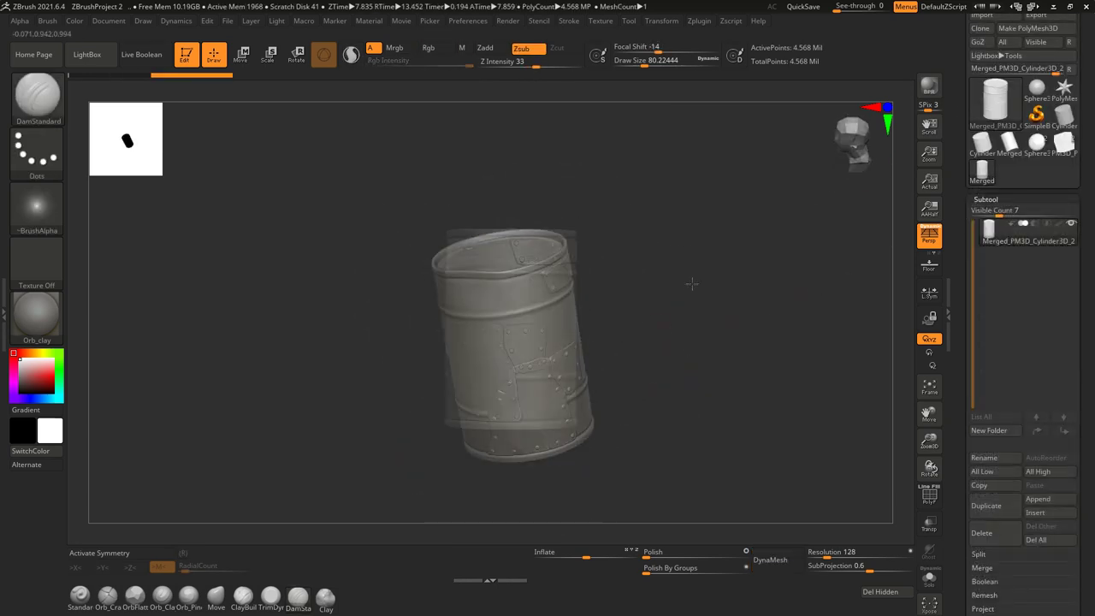
pyautogui.press('w')
pyautogui.click(638, 300)
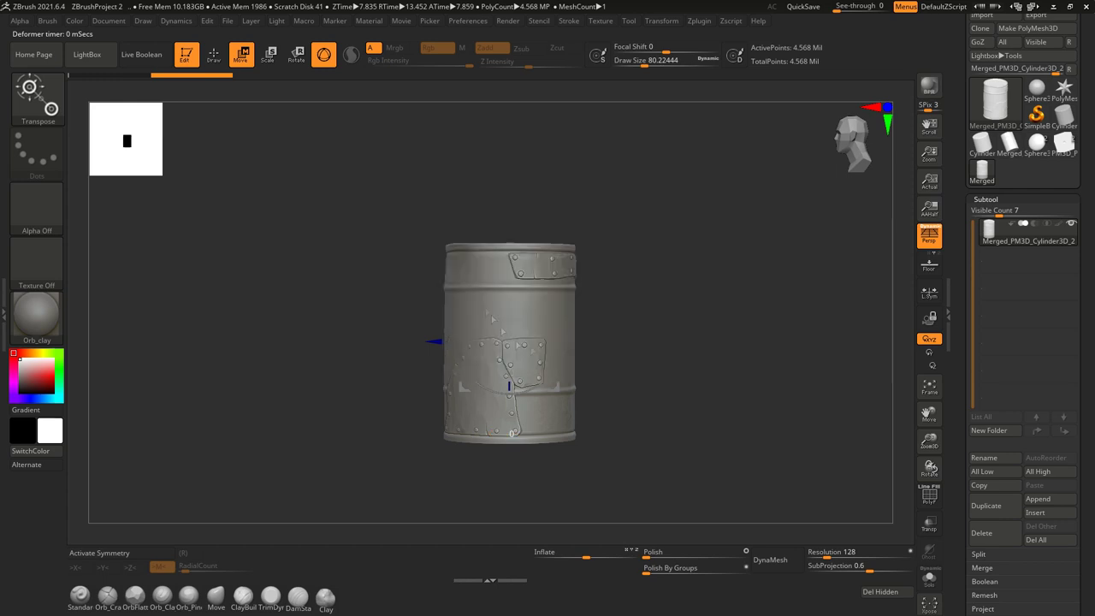
# Step: Add a Bend Arc deformer to pinch and lean the barrel body
pyautogui.click(477, 299)
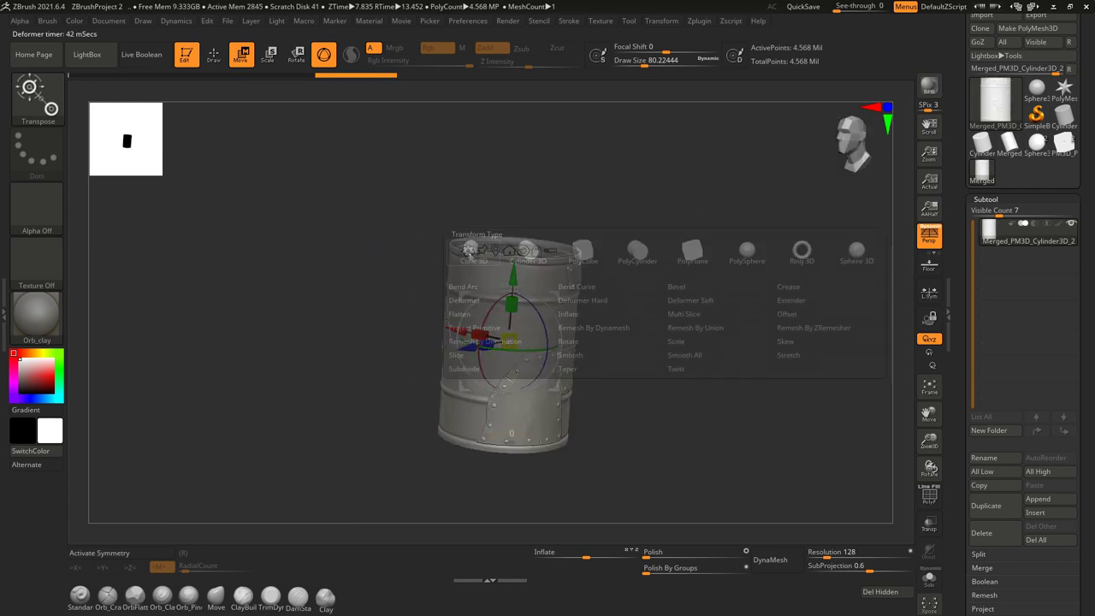
pyautogui.click(468, 251)
pyautogui.click(465, 286)
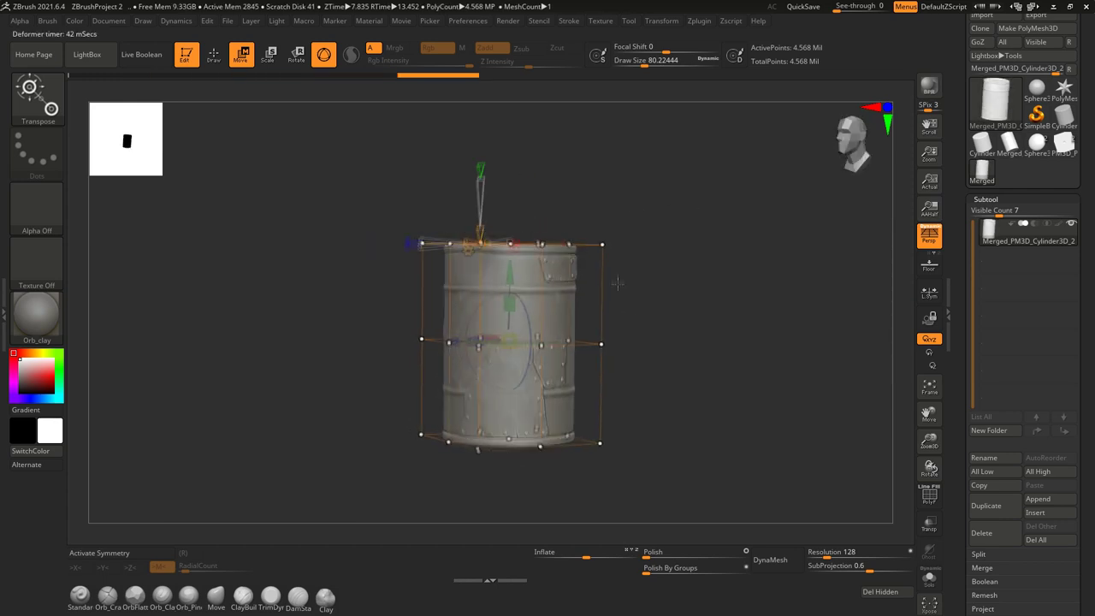
pyautogui.moveTo(622, 355); pyautogui.dragTo(527, 370)
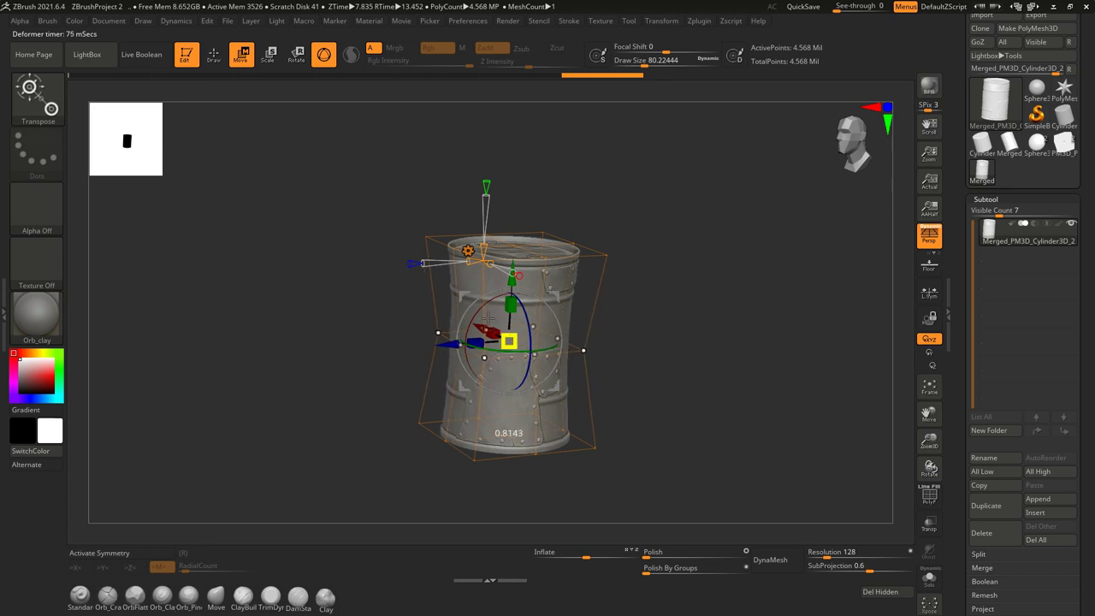
pyautogui.moveTo(490, 318)
pyautogui.mouseDown()
pyautogui.moveTo(688, 245)
pyautogui.moveTo(572, 254)
pyautogui.mouseUp()
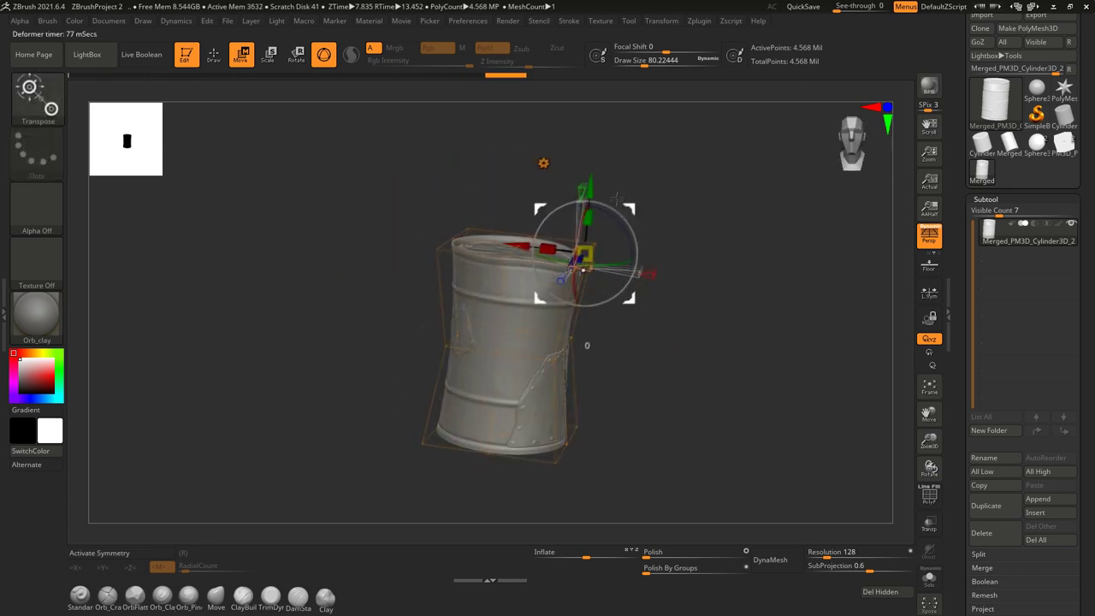
pyautogui.moveTo(614, 200); pyautogui.dragTo(408, 195)
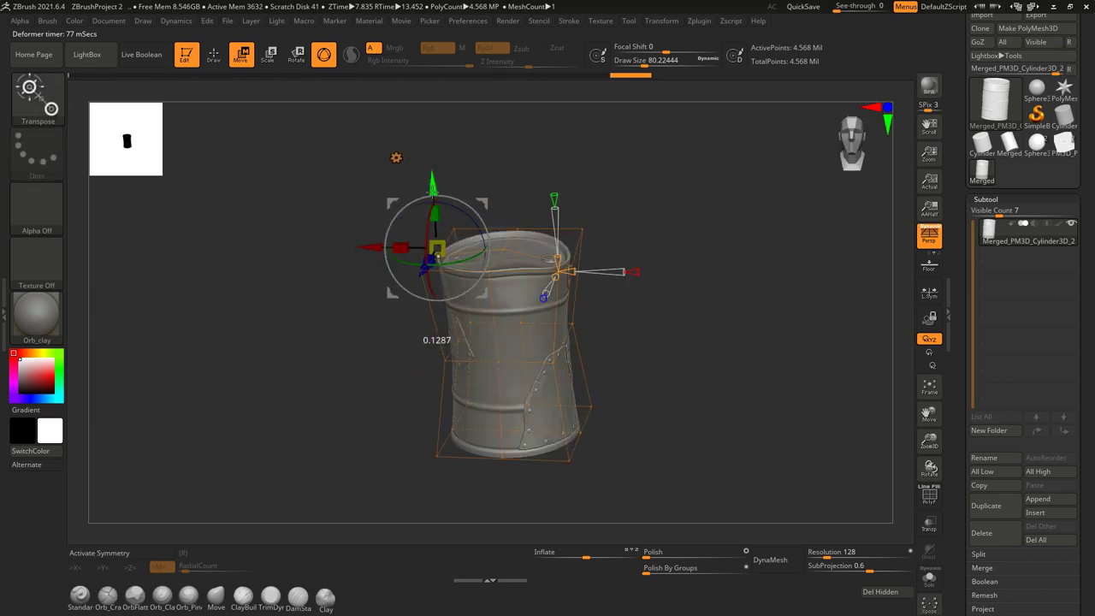
pyautogui.keyDown('shift'); pyautogui.moveTo(408, 149); pyautogui.dragTo(630, 159); pyautogui.keyUp('shift')
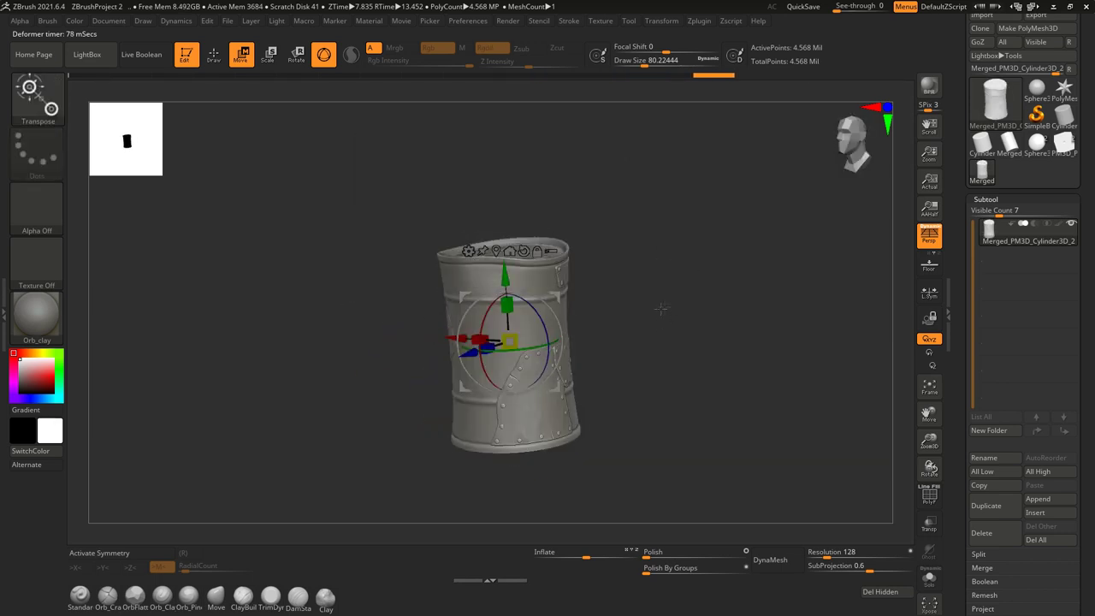
# Step: Switch to DamStandard and append a sphere as a new subtool
pyautogui.press('q')
pyautogui.moveTo(661, 308)
pyautogui.mouseDown()
pyautogui.moveTo(675, 358)
pyautogui.moveTo(657, 394)
pyautogui.moveTo(685, 392)
pyautogui.mouseUp()
pyautogui.click(1038, 499)
pyautogui.click(706, 385)
# Step: Move the new sphere to the barrel's foot and show its polygon wireframe
pyautogui.moveTo(513, 309)
pyautogui.mouseDown()
pyautogui.moveTo(684, 338)
pyautogui.moveTo(650, 360)
pyautogui.mouseUp()
pyautogui.press('w')
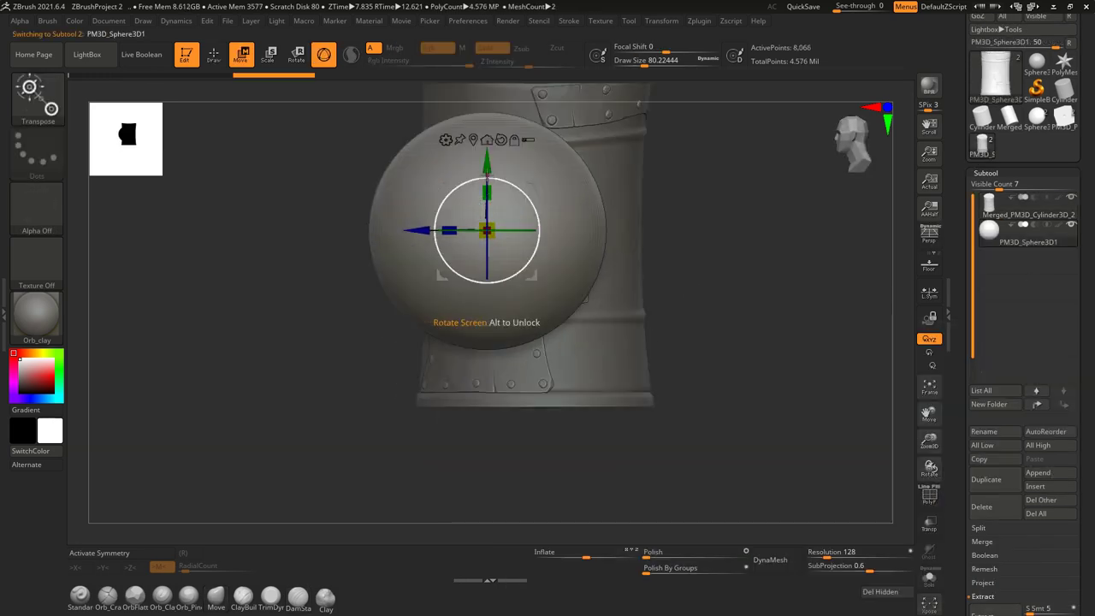
pyautogui.moveTo(487, 171); pyautogui.dragTo(410, 257)
pyautogui.press('ctrl')
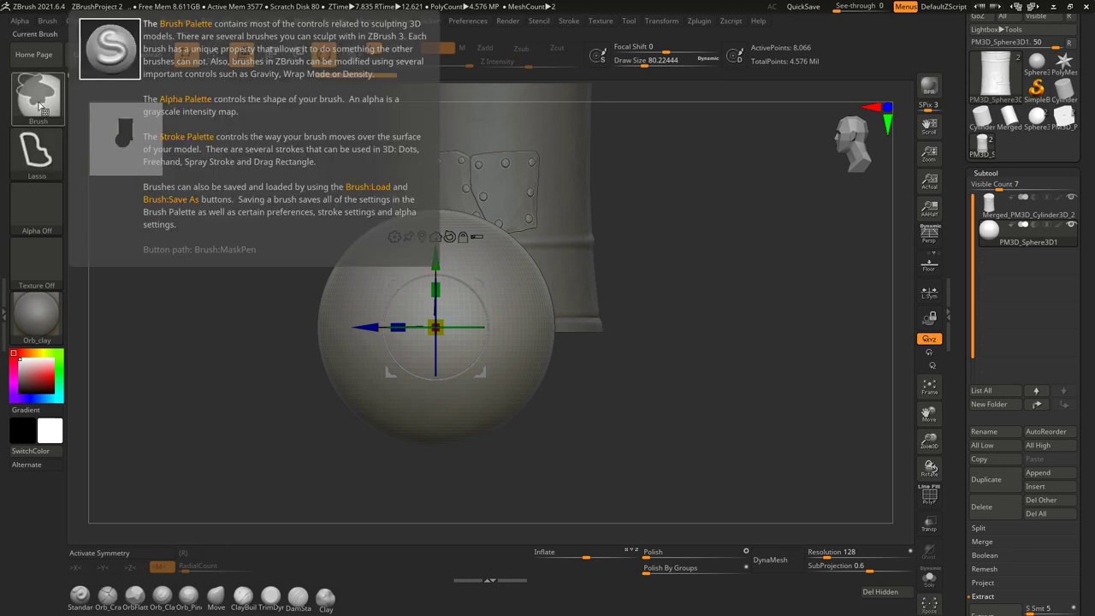
pyautogui.hotkey('shift', 'f')
# Step: With the ClipRect brush, draw a rectangle to cut away the sphere's upper half
pyautogui.keyDown('ctrl'); pyautogui.keyDown('shift'); pyautogui.click(38, 94); pyautogui.keyUp('shift'); pyautogui.keyUp('ctrl')
pyautogui.click(272, 162)
pyautogui.keyDown('ctrl'); pyautogui.keyDown('shift'); pyautogui.moveTo(262, 498); pyautogui.dragTo(641, 331); pyautogui.keyUp('shift'); pyautogui.keyUp('ctrl')
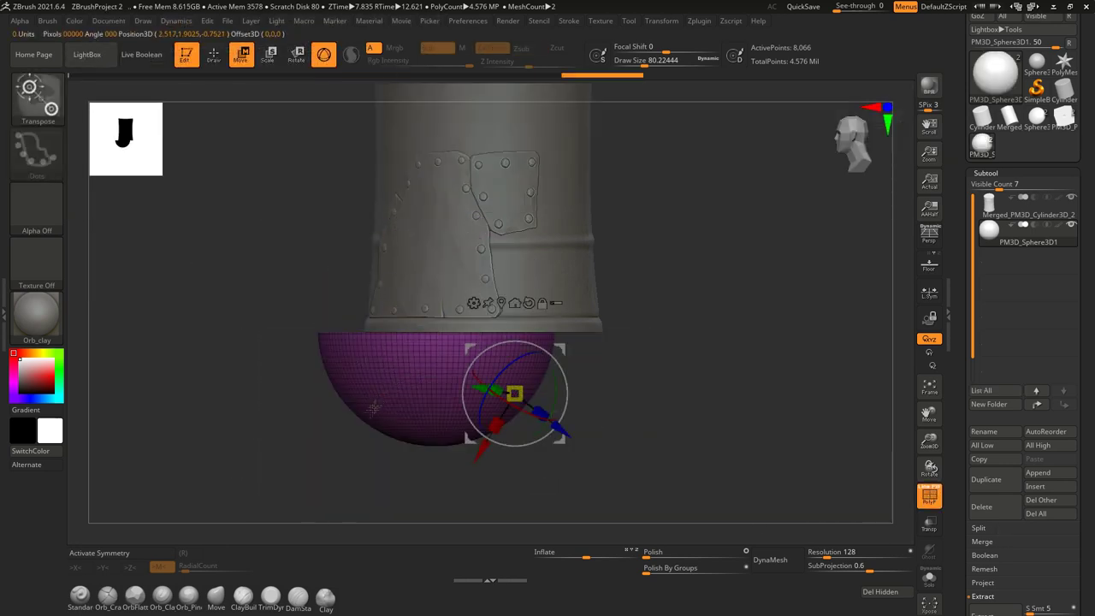
pyautogui.hotkey('ctrl', 'z')
pyautogui.keyDown('ctrl'); pyautogui.keyDown('shift'); pyautogui.moveTo(261, 479); pyautogui.dragTo(650, 332); pyautogui.keyUp('shift'); pyautogui.keyUp('ctrl')
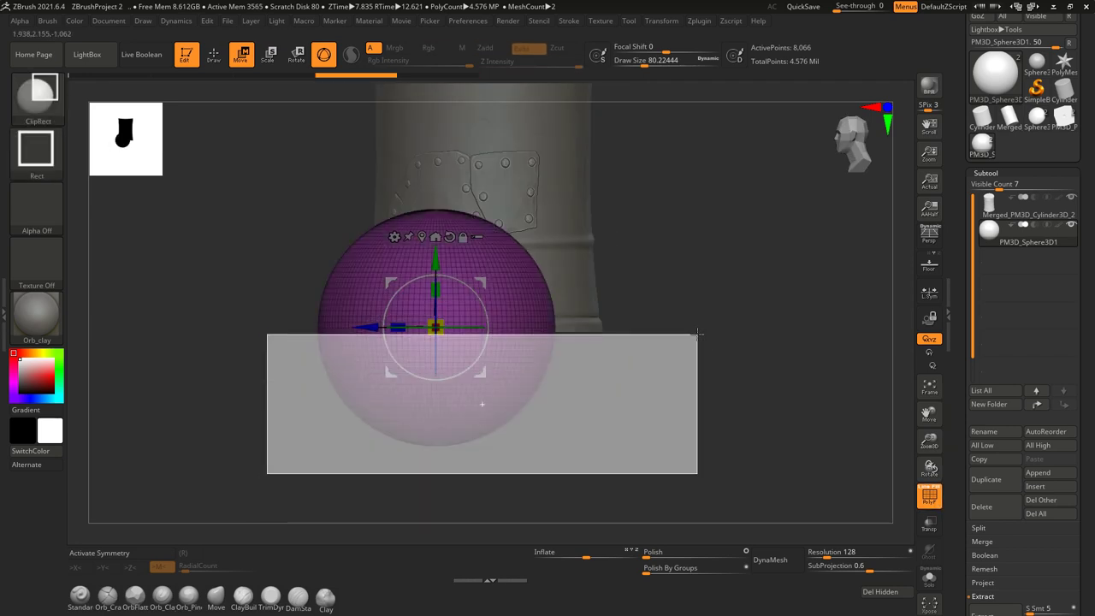
# Step: Clip the sphere in half, squash it into a thin disc, and DynaMesh it
pyautogui.keyDown('ctrl'); pyautogui.keyDown('shift'); pyautogui.moveTo(267, 474); pyautogui.dragTo(699, 332); pyautogui.keyUp('shift'); pyautogui.keyUp('ctrl')
pyautogui.hotkey('ctrl', 'z')
pyautogui.keyDown('ctrl'); pyautogui.keyDown('shift'); pyautogui.moveTo(238, 190); pyautogui.dragTo(732, 325); pyautogui.keyUp('shift'); pyautogui.keyUp('ctrl')
pyautogui.moveTo(434, 291); pyautogui.dragTo(468, 373)
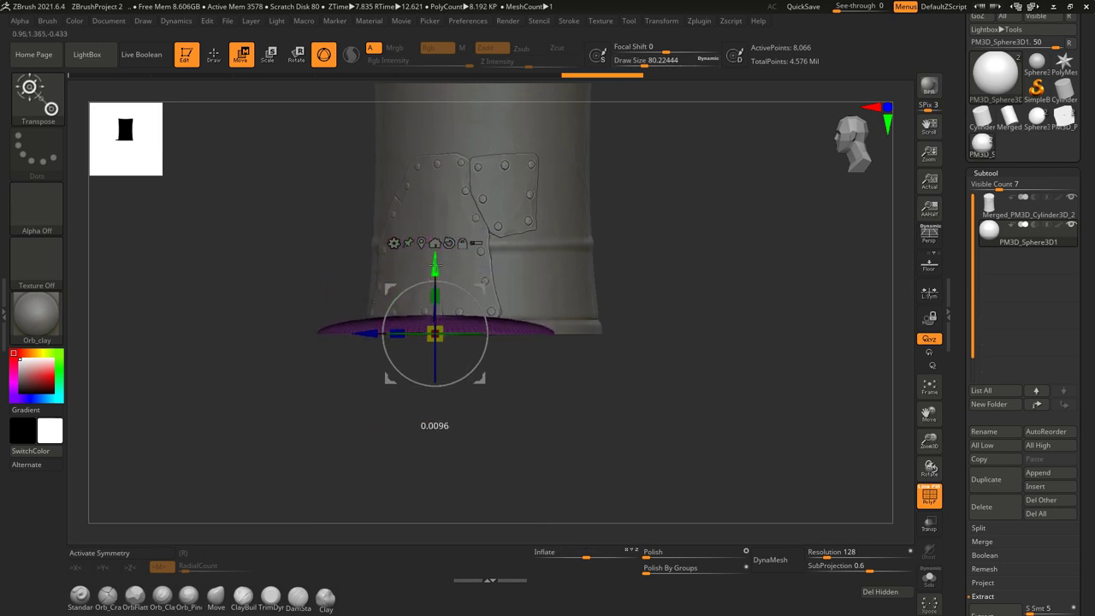
pyautogui.moveTo(668, 428); pyautogui.dragTo(684, 402)
pyautogui.moveTo(610, 398)
pyautogui.keyDown('alt'); pyautogui.mouseDown()
pyautogui.moveTo(737, 398)
pyautogui.moveTo(710, 368)
pyautogui.moveTo(736, 403)
pyautogui.mouseUp(); pyautogui.keyUp('alt')
pyautogui.click(770, 560)
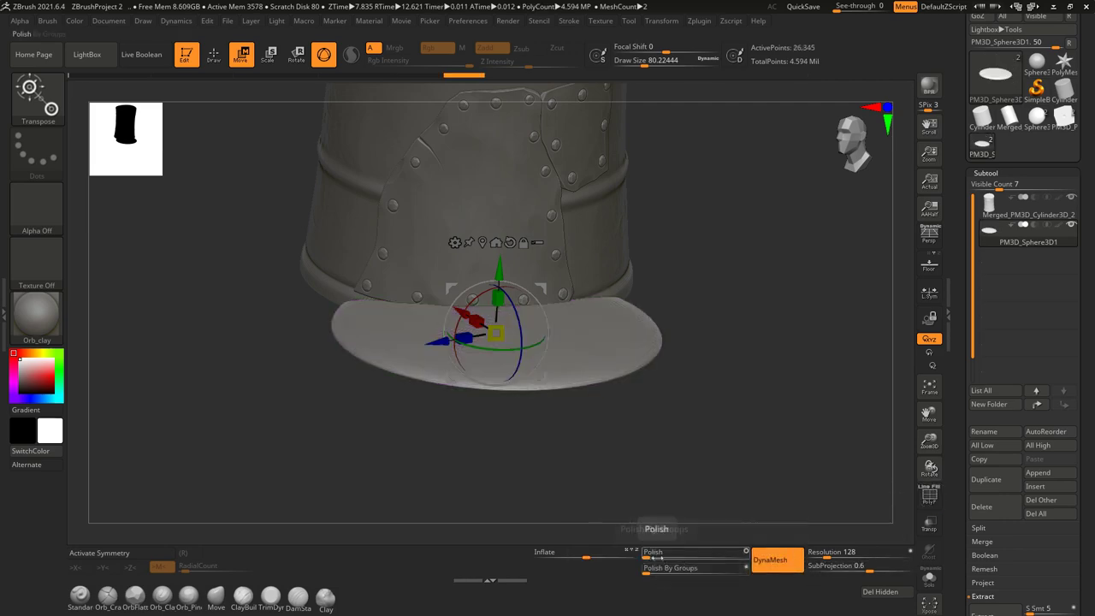
# Step: Pull the disc's edge with the Move brush into an irregular puddle beside the barrel
pyautogui.moveTo(650, 479); pyautogui.dragTo(496, 368)
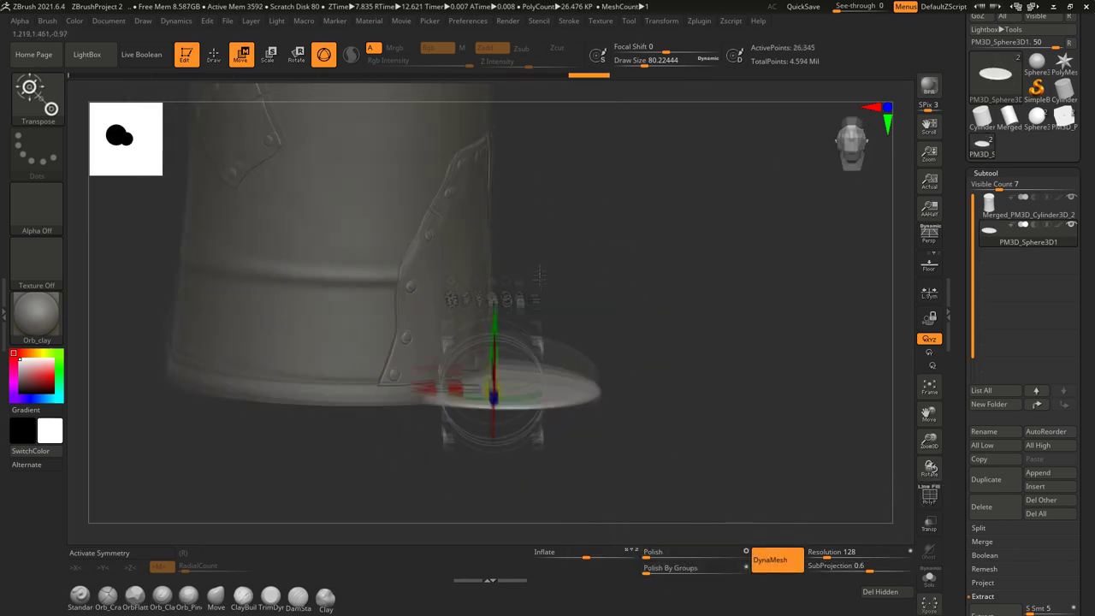
pyautogui.moveTo(630, 333); pyautogui.dragTo(630, 445)
pyautogui.press('q')
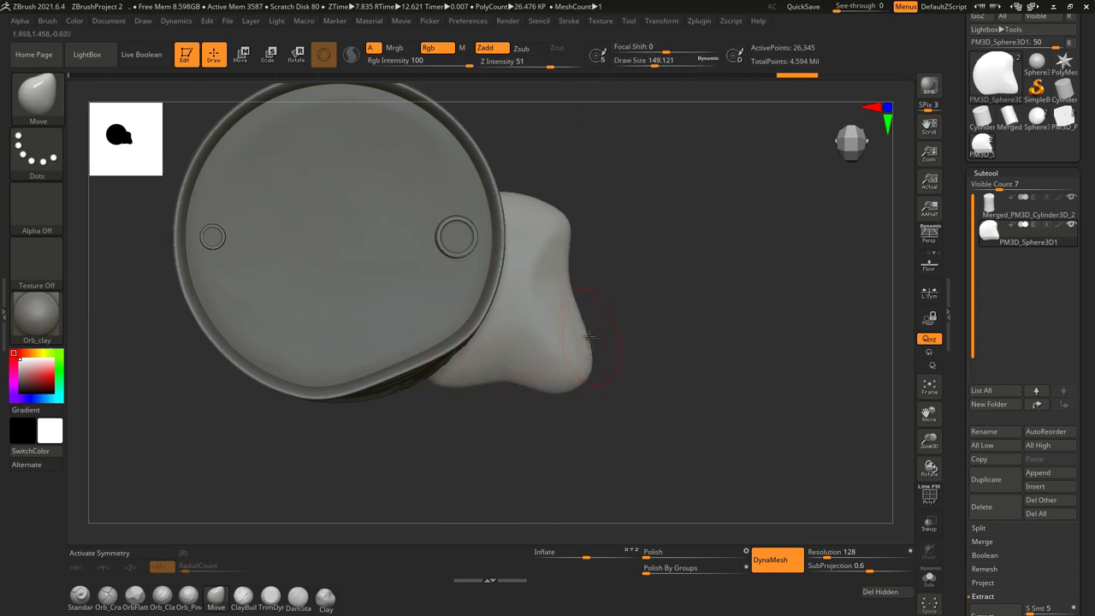
pyautogui.moveTo(580, 283); pyautogui.dragTo(780, 568)
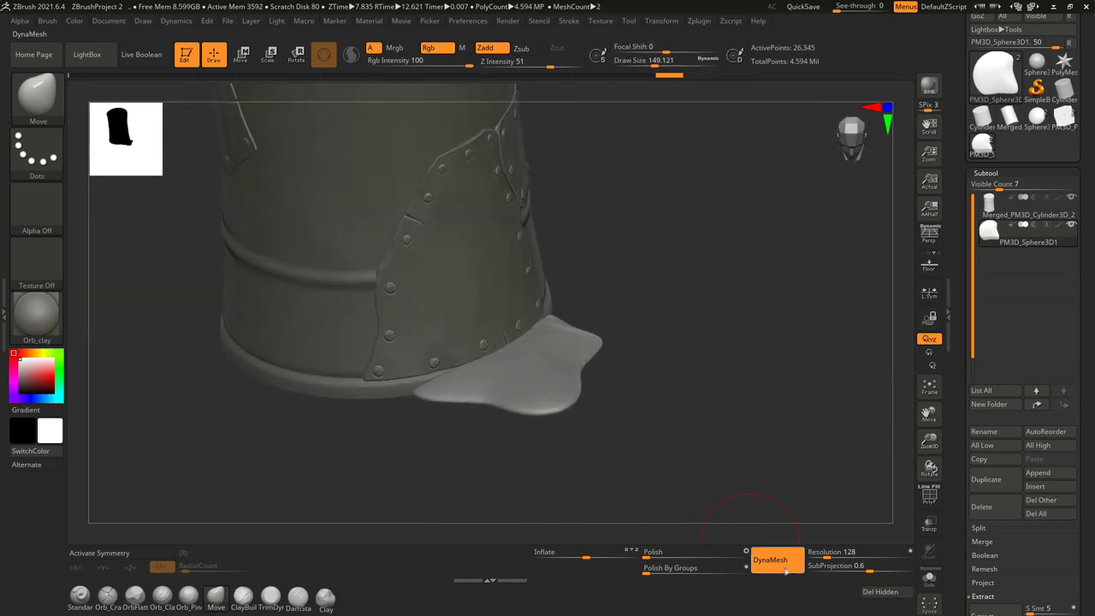
pyautogui.moveTo(659, 480); pyautogui.dragTo(445, 209)
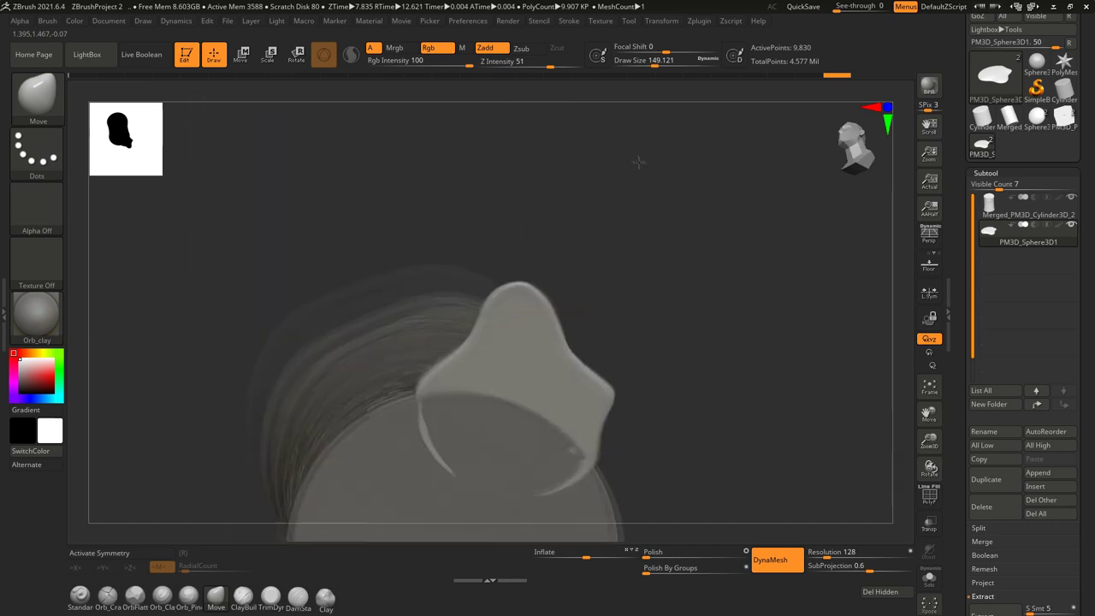
pyautogui.press('b')
pyautogui.press('c')
pyautogui.press('u')
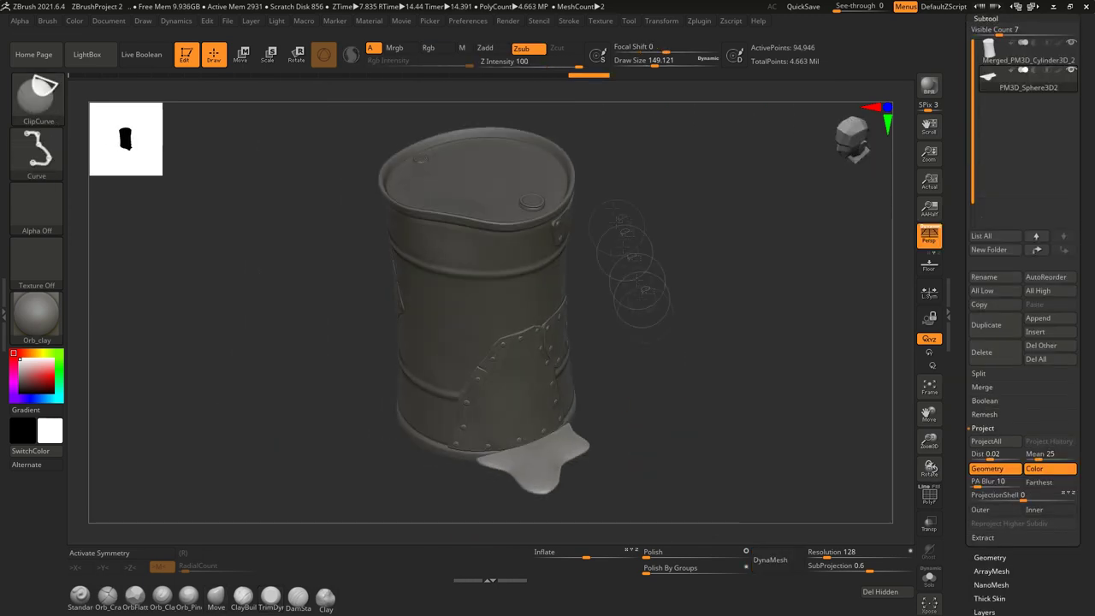
# Step: Trim the puddle mesh with a curved ClipCurve cut
pyautogui.keyDown('ctrl'); pyautogui.keyDown('shift'); pyautogui.moveTo(569, 360); pyautogui.dragTo(589, 394); pyautogui.keyUp('shift'); pyautogui.keyUp('ctrl')
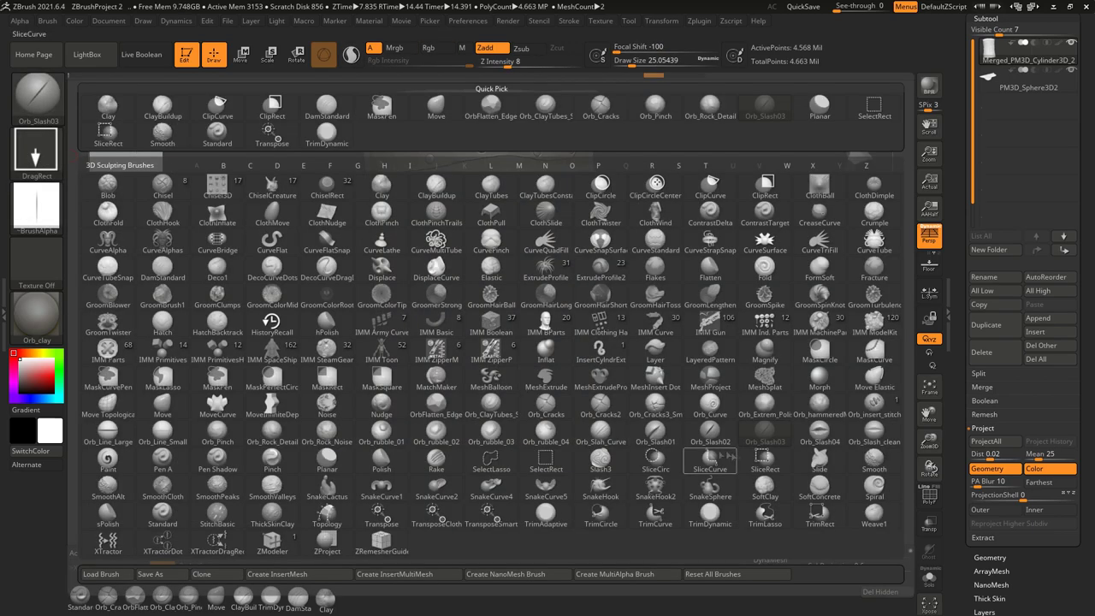
# Step: Select the Orb_Slash02 brush from the brush palette
pyautogui.click(710, 432)
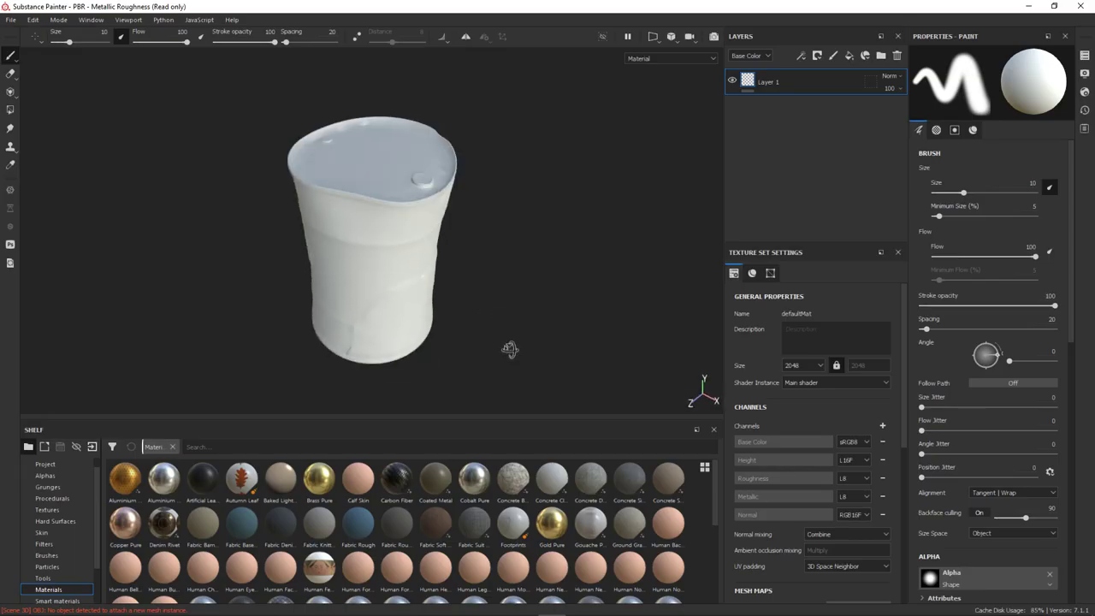
# Step: Bake the barrel's mesh maps at 2048 output size with Subsampling 4x4 antialiasing
pyautogui.click(550, 155)
pyautogui.click(530, 213)
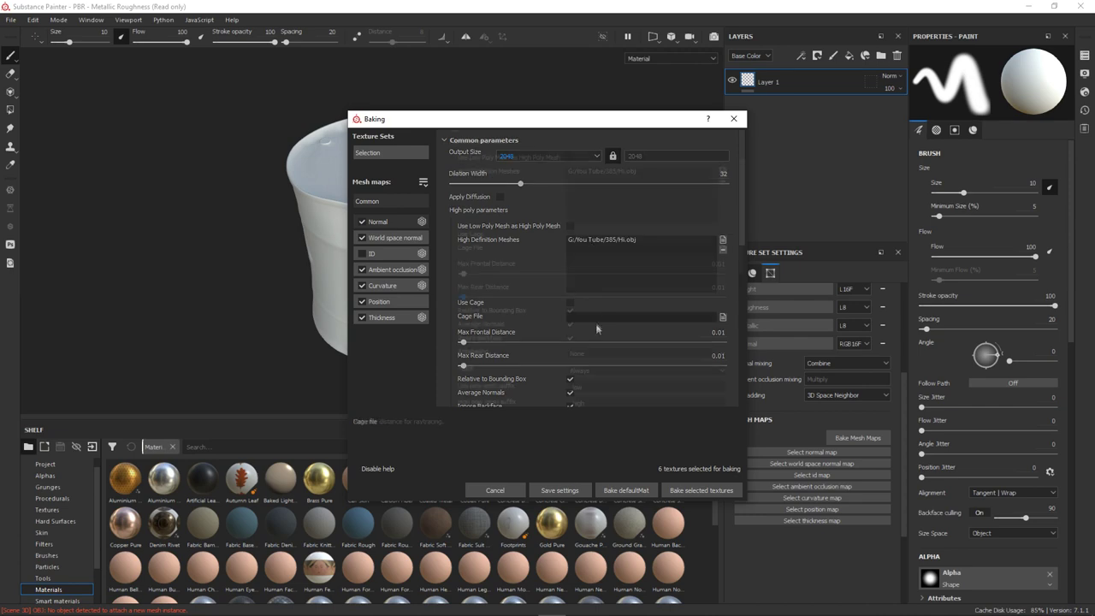
pyautogui.click(646, 284)
pyautogui.click(599, 313)
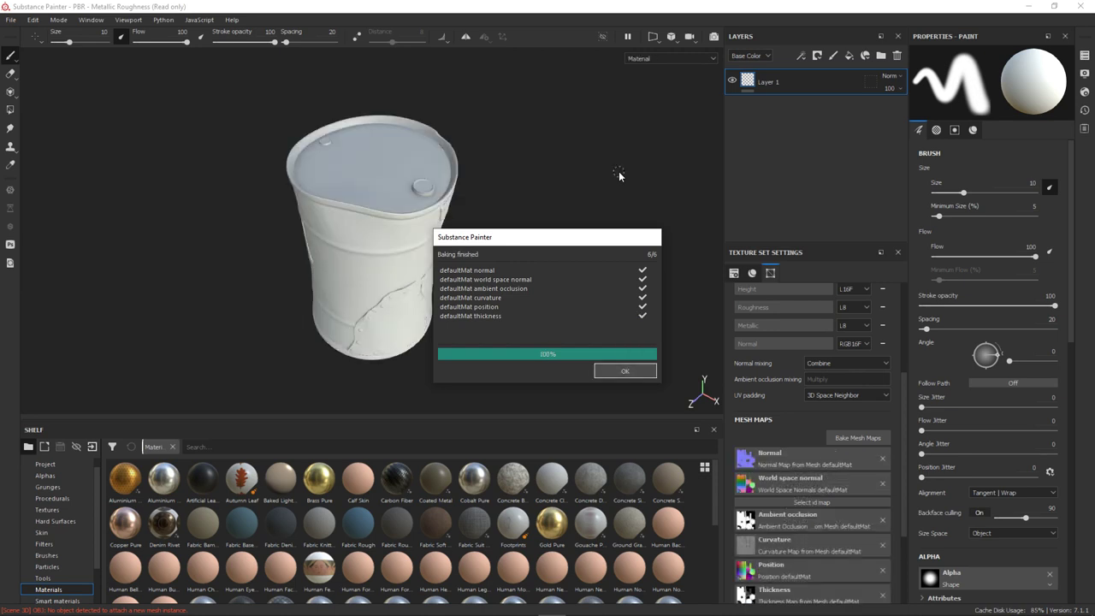
pyautogui.click(610, 372)
pyautogui.keyDown('alt'); pyautogui.moveTo(530, 274); pyautogui.dragTo(509, 256); pyautogui.keyUp('alt')
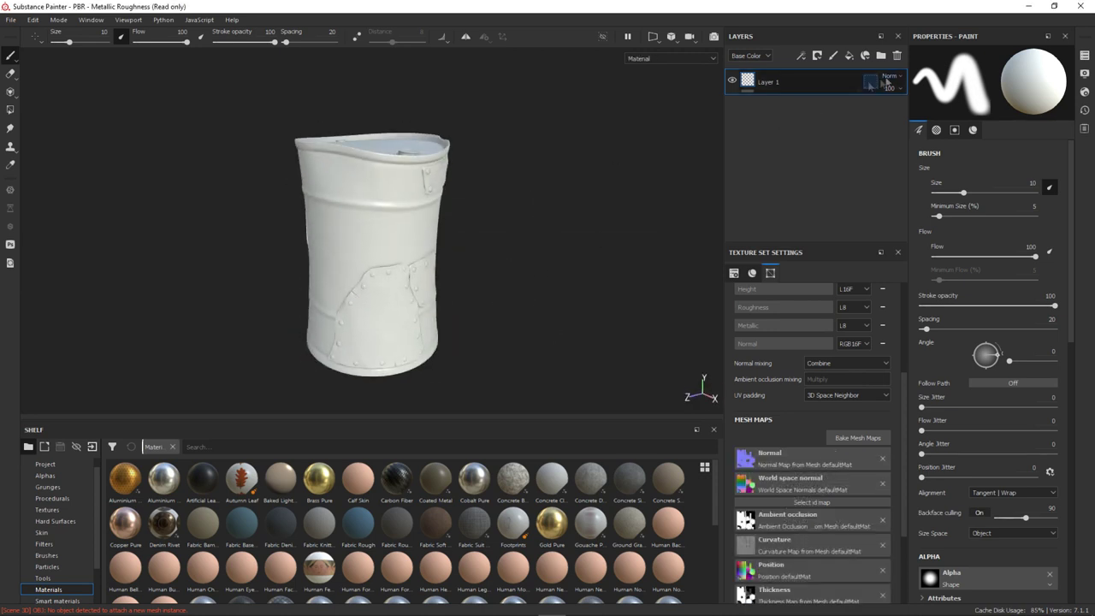
pyautogui.click(58, 556)
# Step: Apply the Iron Old smart material to the barrel and delete its Edges layer
pyautogui.scroll(-5, 182, 546)
pyautogui.scroll(5, 411, 547)
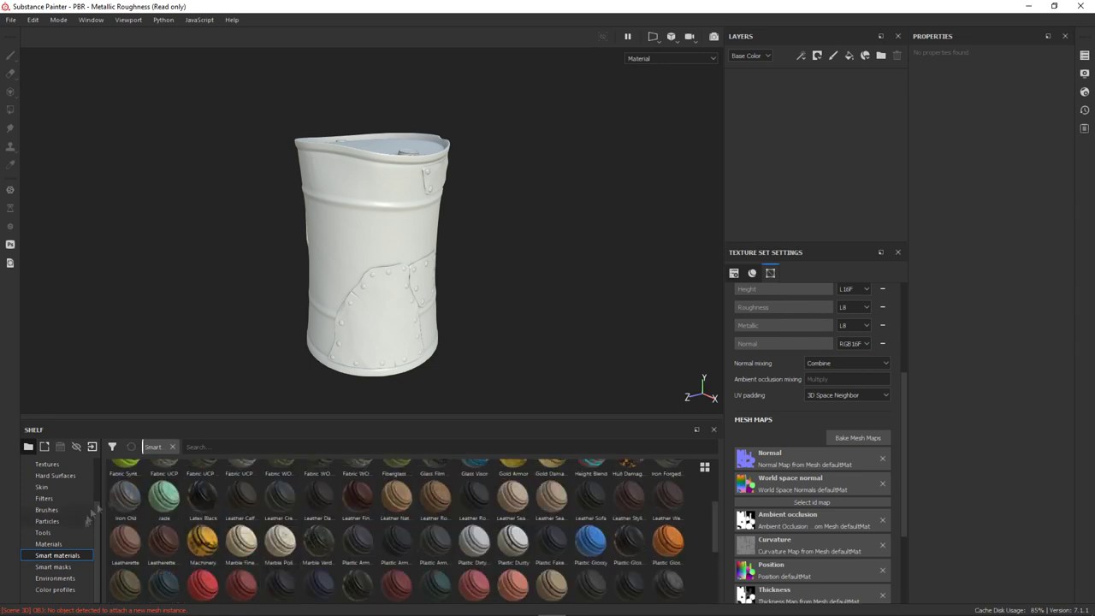
pyautogui.moveTo(126, 490); pyautogui.dragTo(372, 257)
pyautogui.scroll(3, 376, 256)
pyautogui.moveTo(459, 421); pyautogui.dragTo(459, 526)
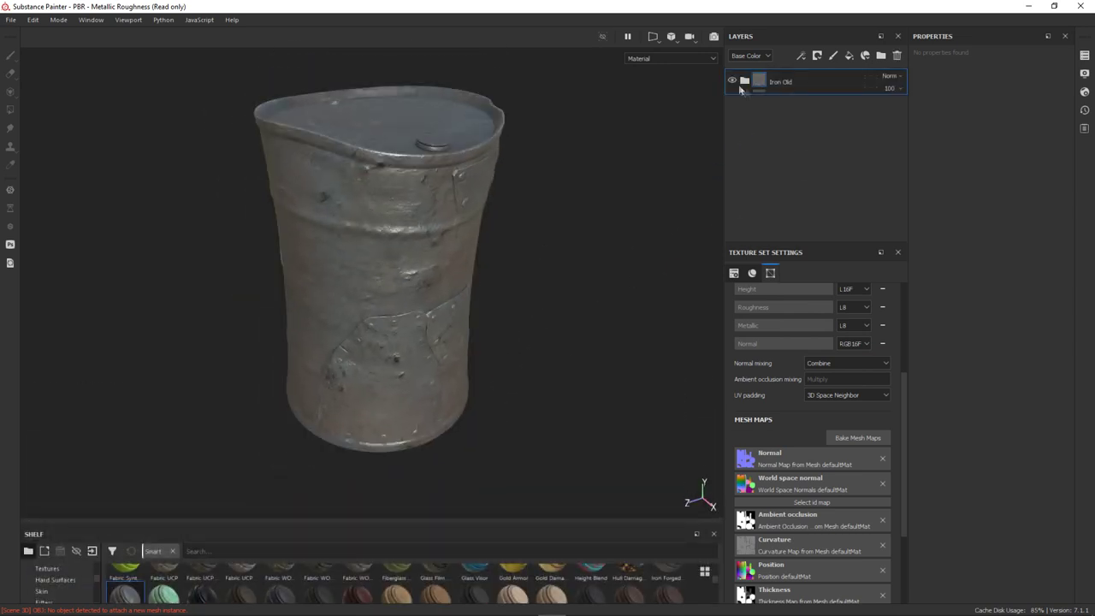
pyautogui.press('Delete')
# Step: Darken the iron layer: lower Luminosity, Height Position 0.06, slightly higher Saturation
pyautogui.click(931, 346)
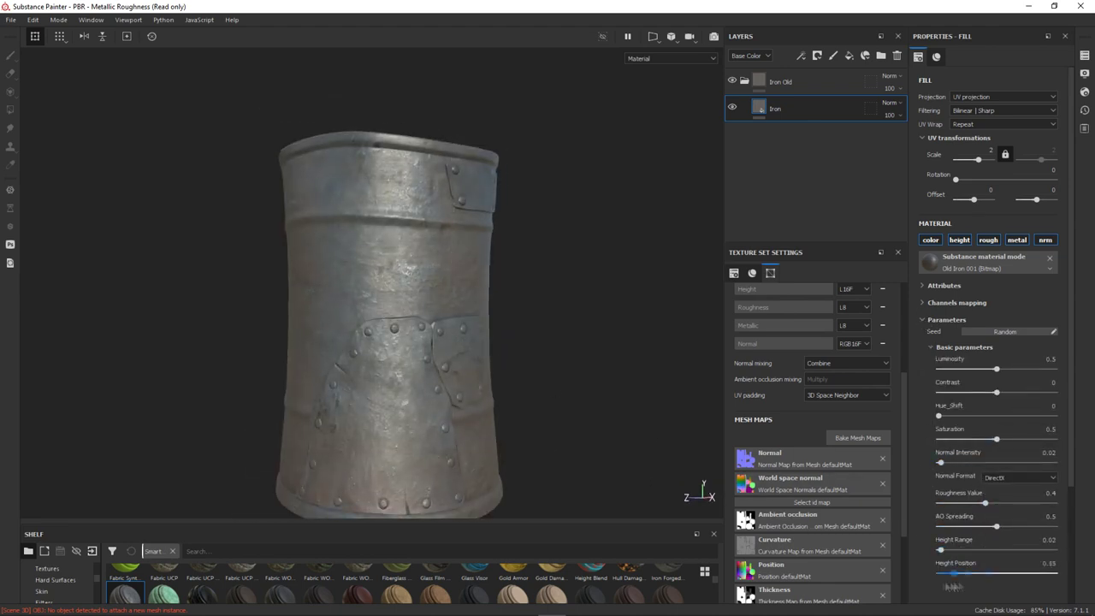
pyautogui.moveTo(953, 573); pyautogui.dragTo(944, 572)
pyautogui.moveTo(996, 369); pyautogui.dragTo(983, 368)
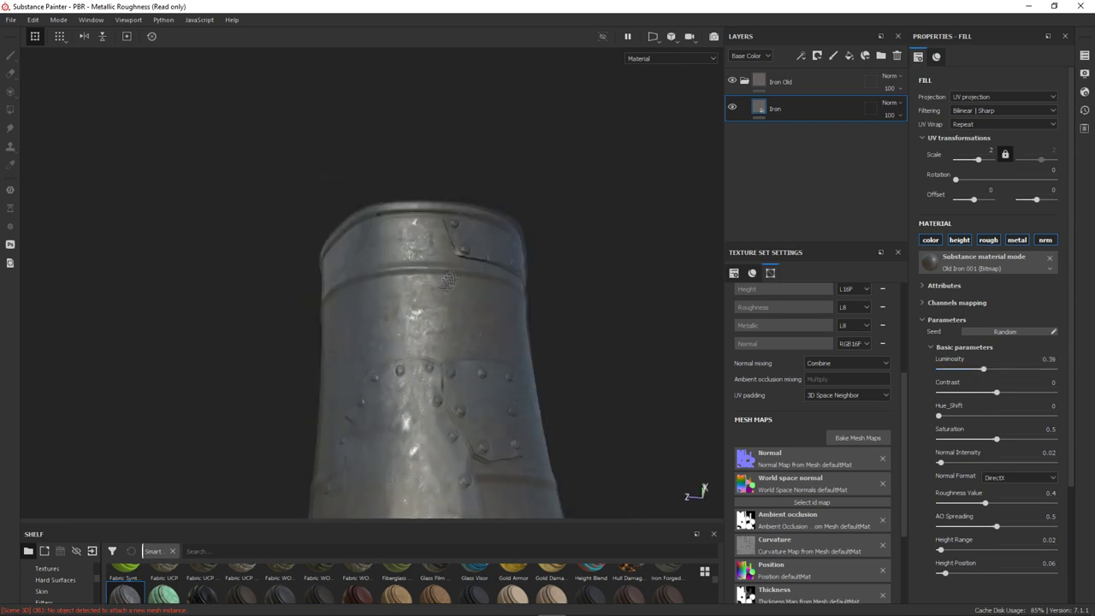
pyautogui.moveTo(949, 442); pyautogui.dragTo(1001, 440)
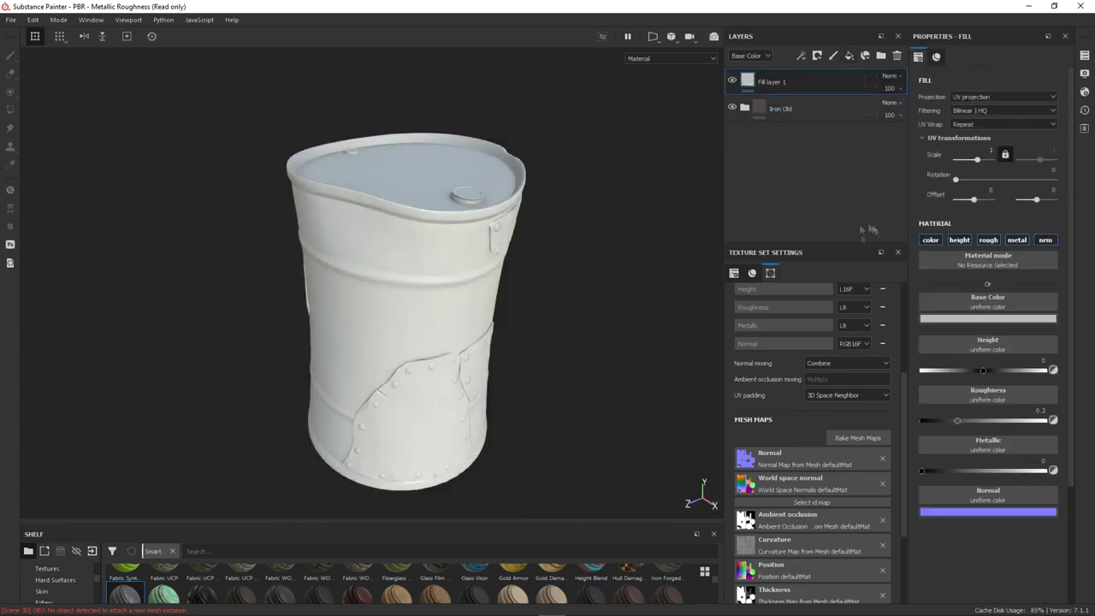
# Step: Color the fill layer dark red (8e0000) with a Metal Edge Wear mask at Wear Level 0.92
pyautogui.click(941, 318)
pyautogui.click(1019, 387)
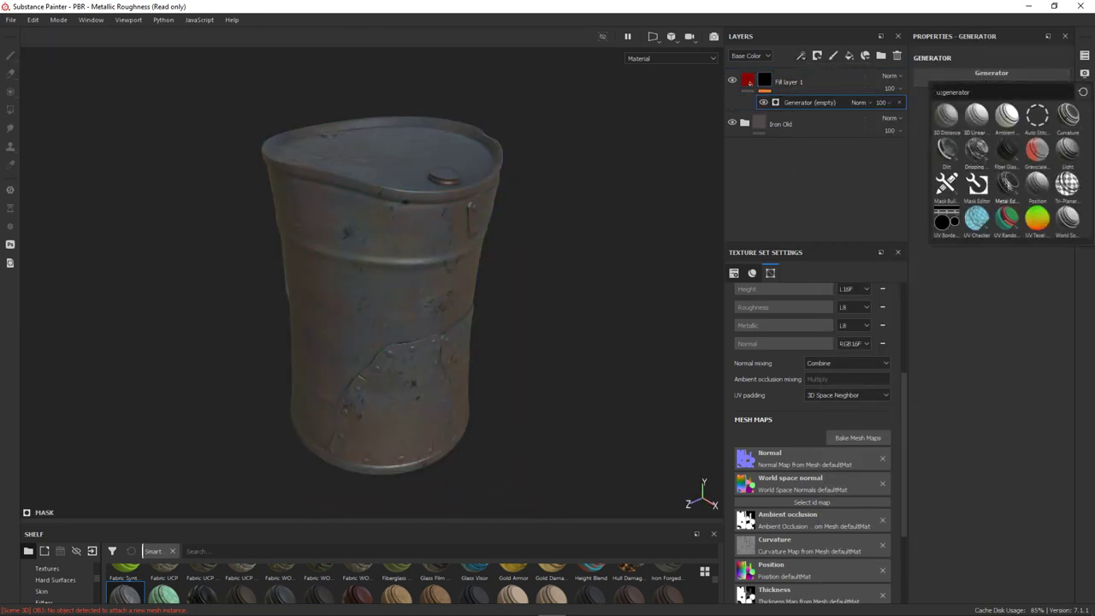
pyautogui.click(1006, 180)
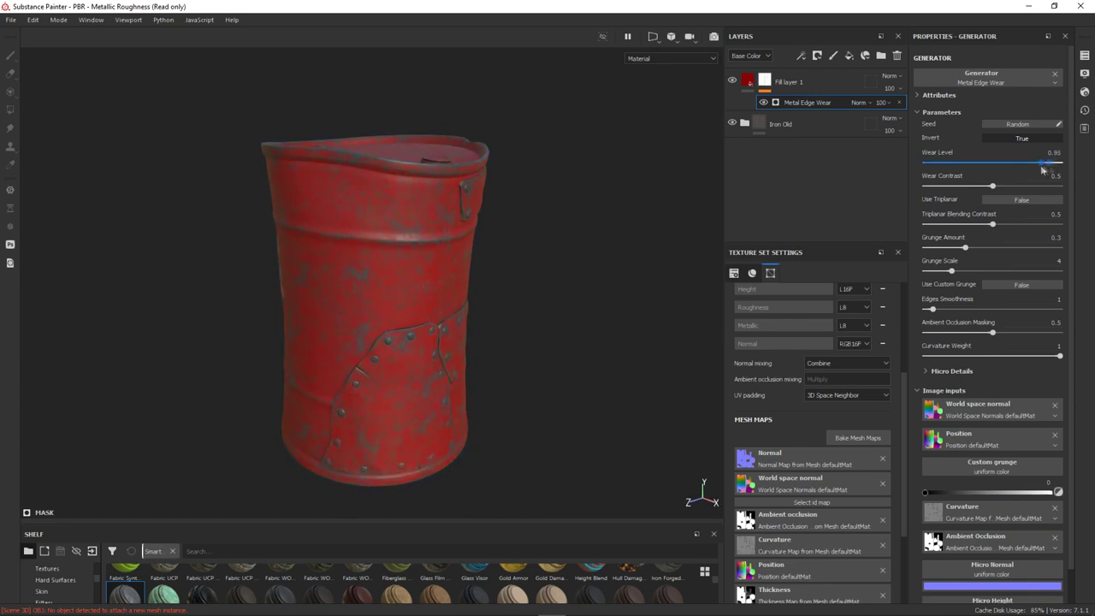
pyautogui.moveTo(1046, 170); pyautogui.dragTo(1049, 169)
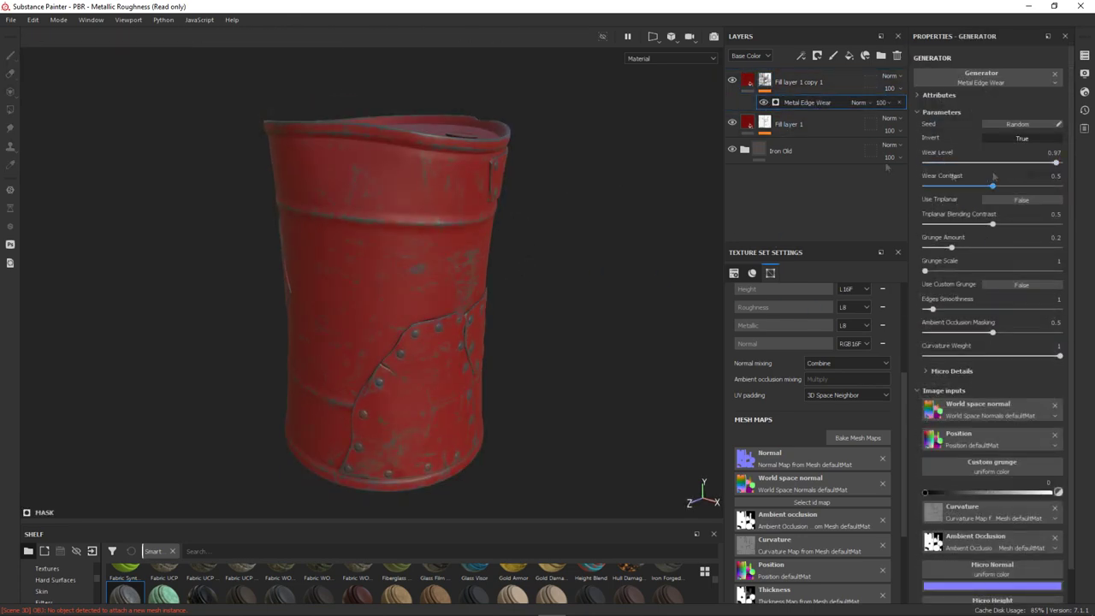
# Step: Give the copied paint layer a darker red and edge wear of about 0.87
pyautogui.click(998, 320)
pyautogui.click(937, 357)
pyautogui.moveTo(938, 358)
pyautogui.mouseDown()
pyautogui.moveTo(1007, 379)
pyautogui.moveTo(1035, 410)
pyautogui.moveTo(1040, 440)
pyautogui.mouseUp()
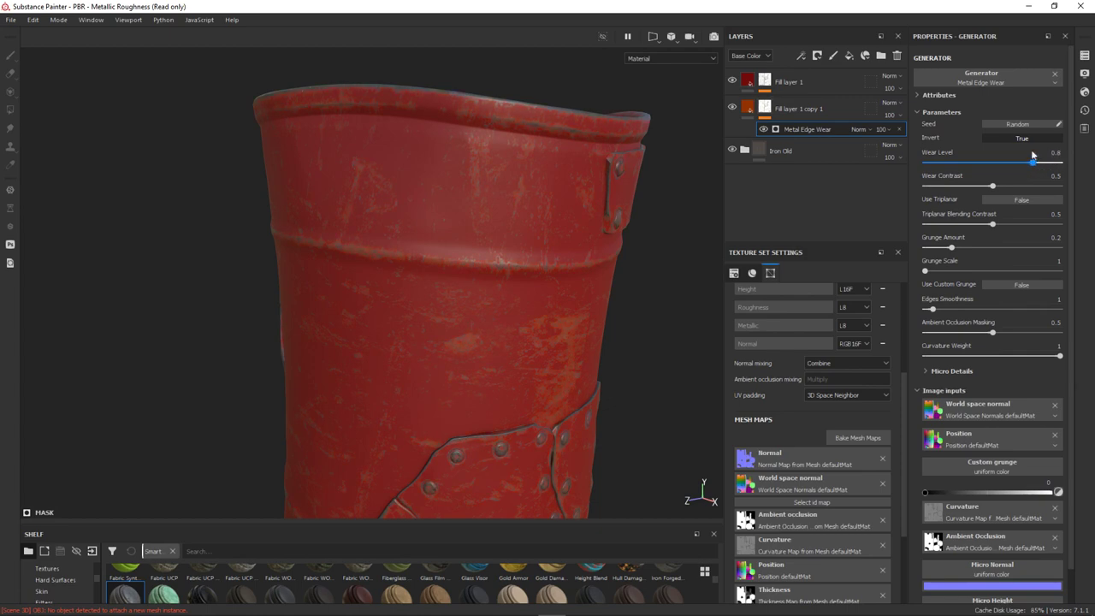
pyautogui.moveTo(1034, 162); pyautogui.dragTo(1055, 164)
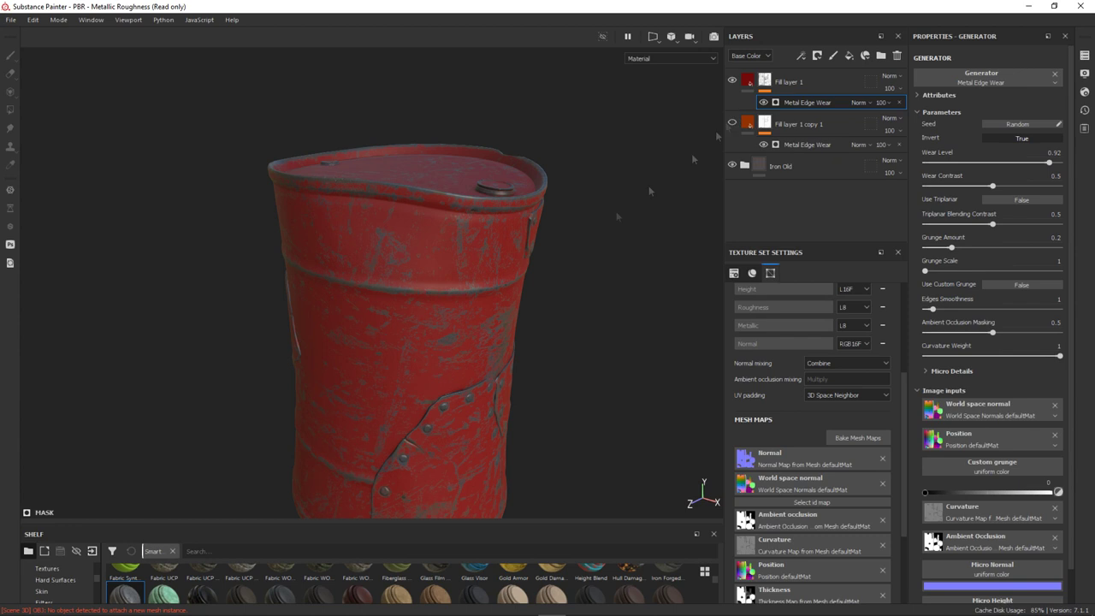
pyautogui.keyDown('alt'); pyautogui.moveTo(617, 216); pyautogui.dragTo(556, 273); pyautogui.keyUp('alt')
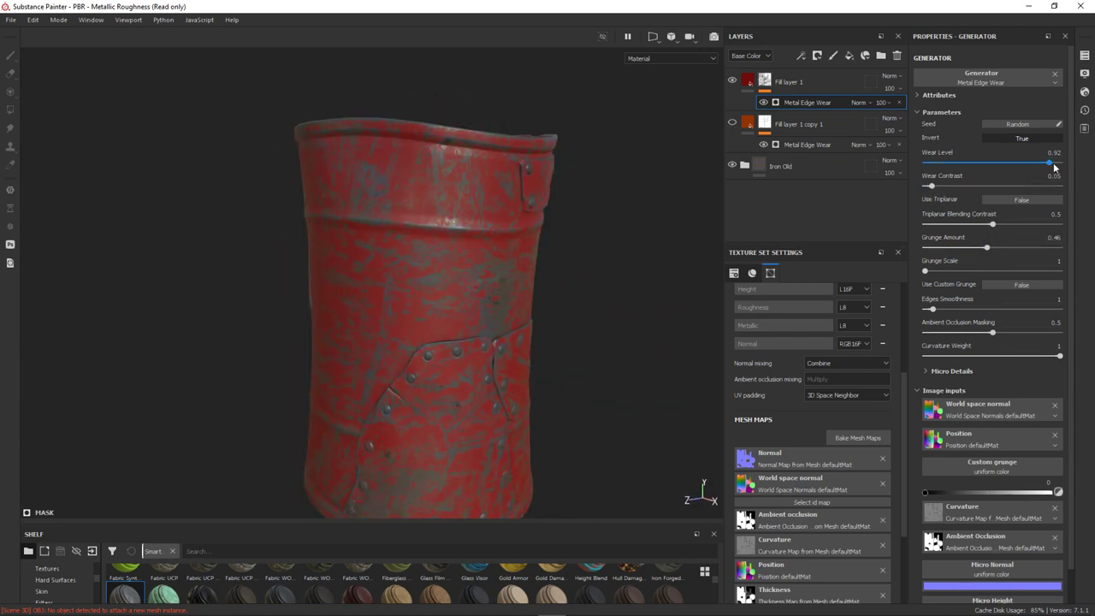
pyautogui.moveTo(1038, 170); pyautogui.dragTo(1041, 165)
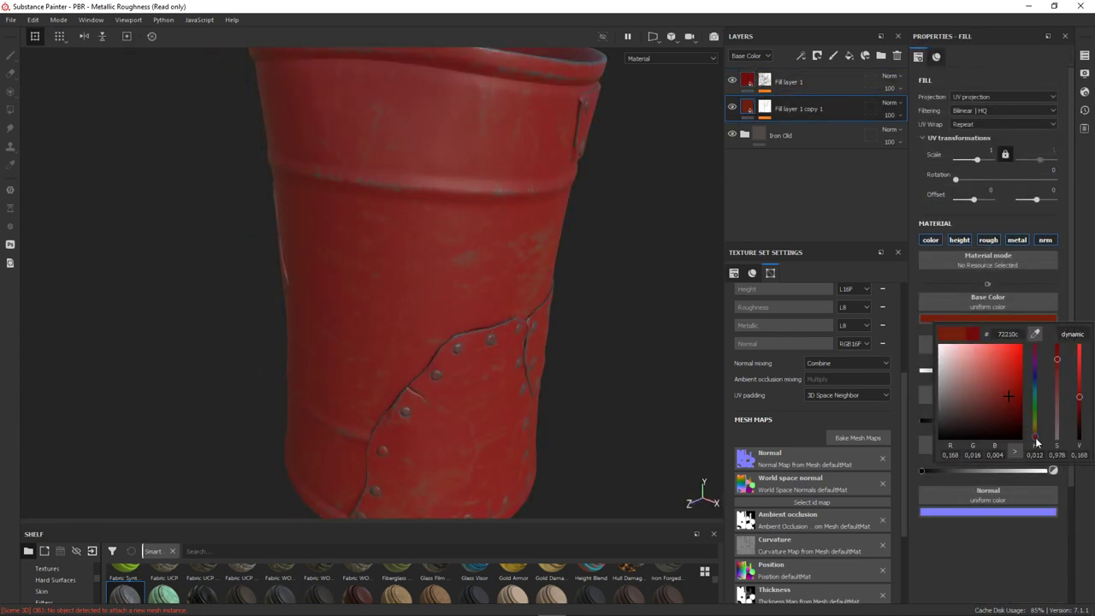
pyautogui.moveTo(360, 299)
pyautogui.keyDown('alt'); pyautogui.mouseDown()
pyautogui.moveTo(277, 306)
pyautogui.moveTo(539, 290)
pyautogui.mouseUp(); pyautogui.keyUp('alt')
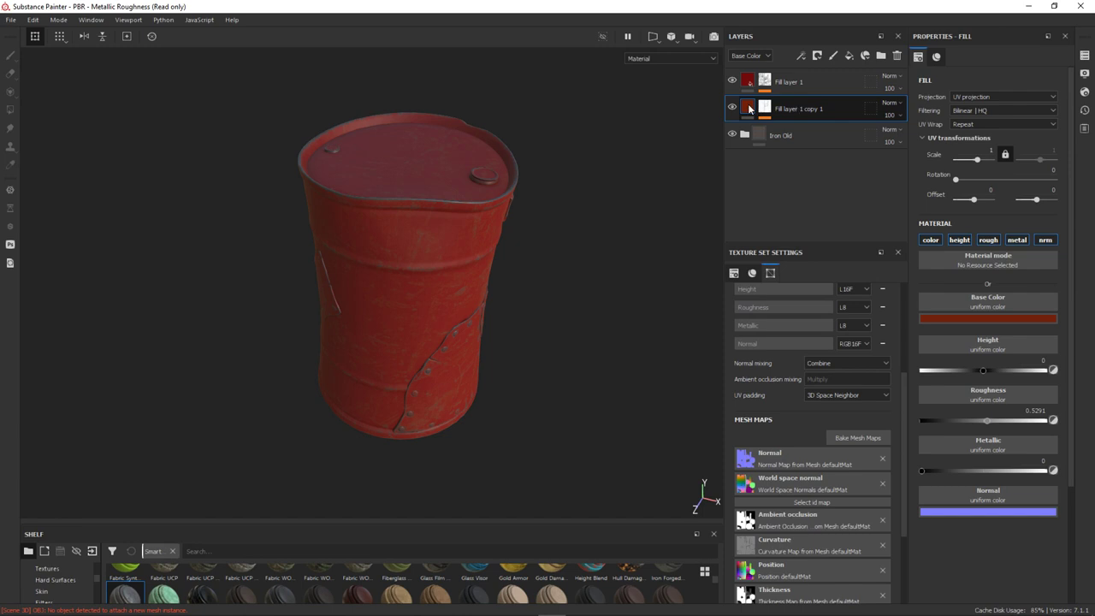
# Step: Move the copy above the original, wear level 0.82, colour shifted toward orange
pyautogui.moveTo(751, 109); pyautogui.dragTo(751, 78)
pyautogui.click(989, 318)
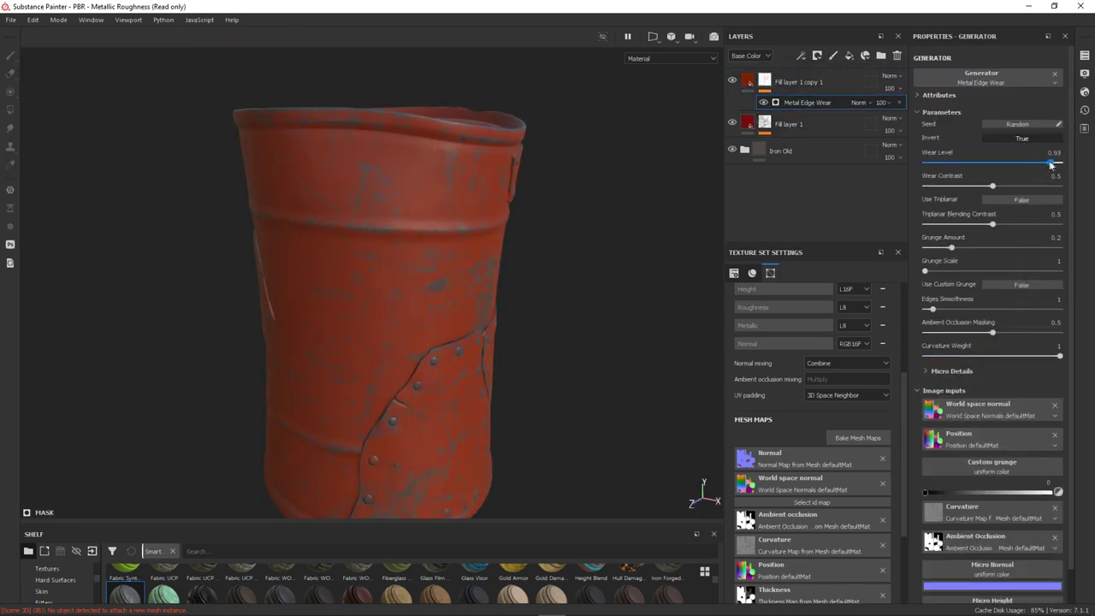
pyautogui.click(796, 82)
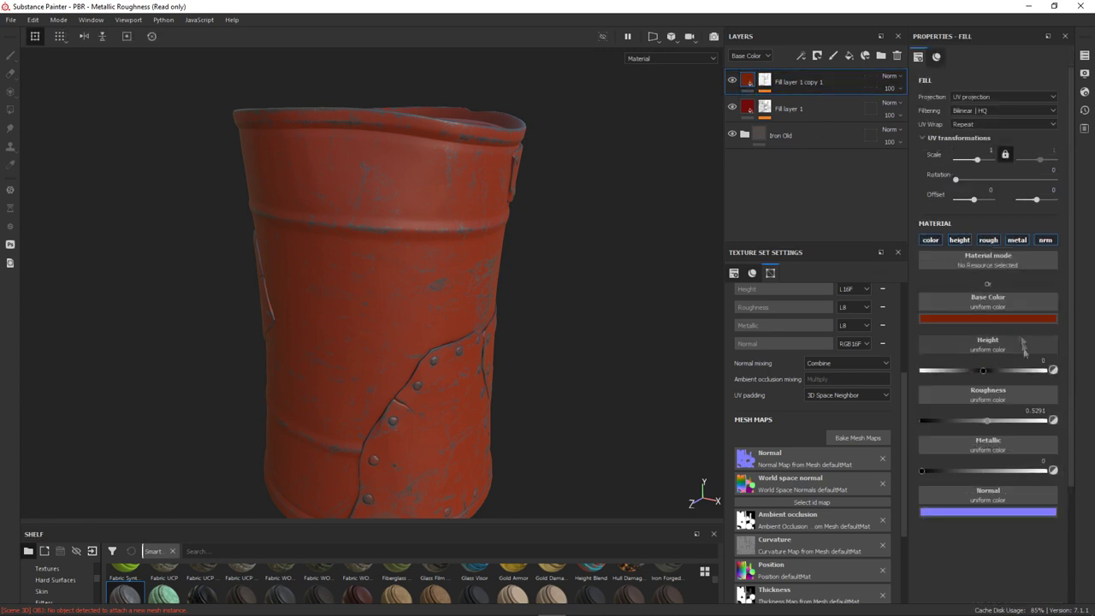
pyautogui.click(988, 319)
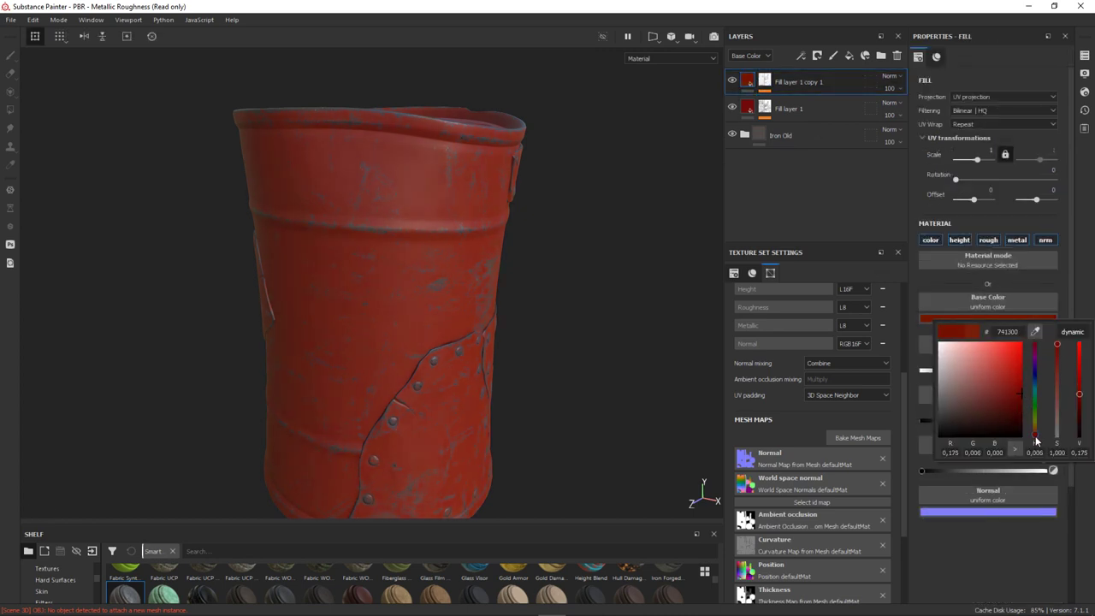
pyautogui.moveTo(1045, 163); pyautogui.dragTo(1036, 163)
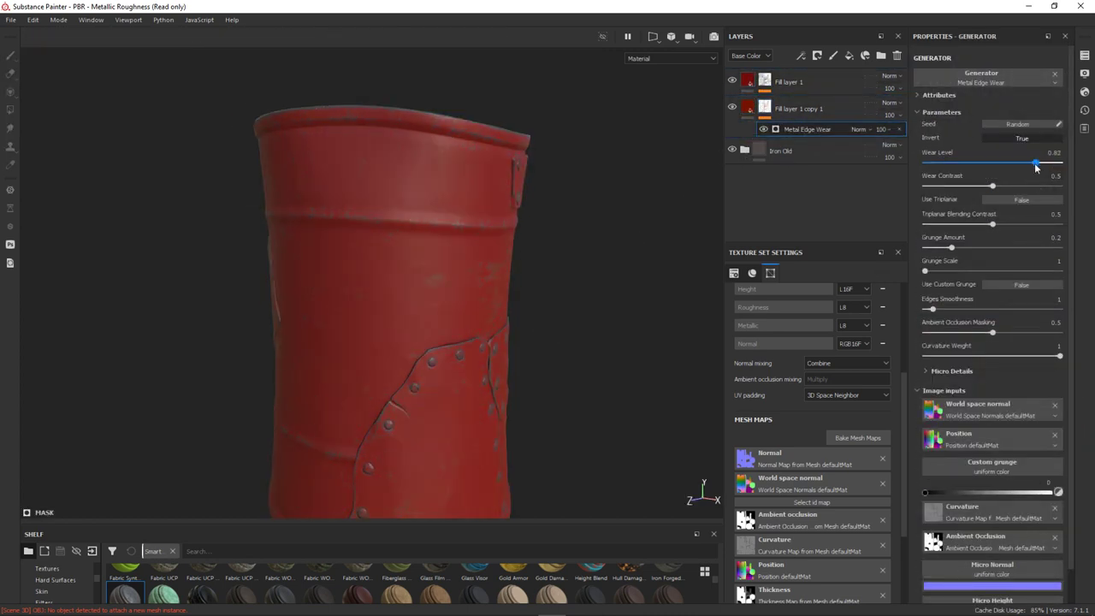
pyautogui.moveTo(1060, 436); pyautogui.dragTo(1057, 421)
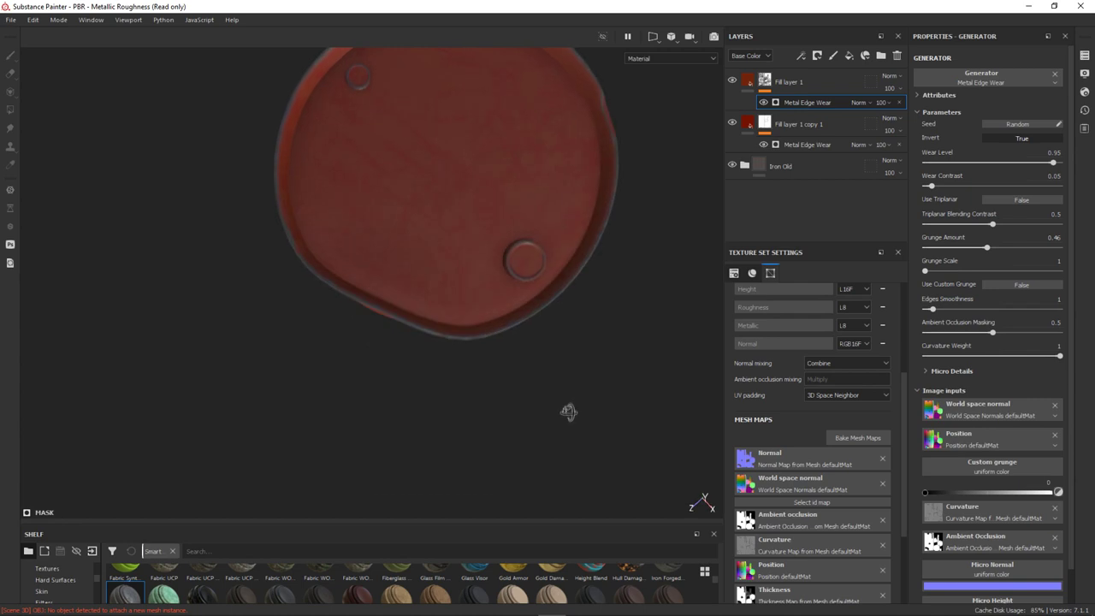
pyautogui.keyDown('shift'); pyautogui.click(821, 123); pyautogui.keyUp('shift')
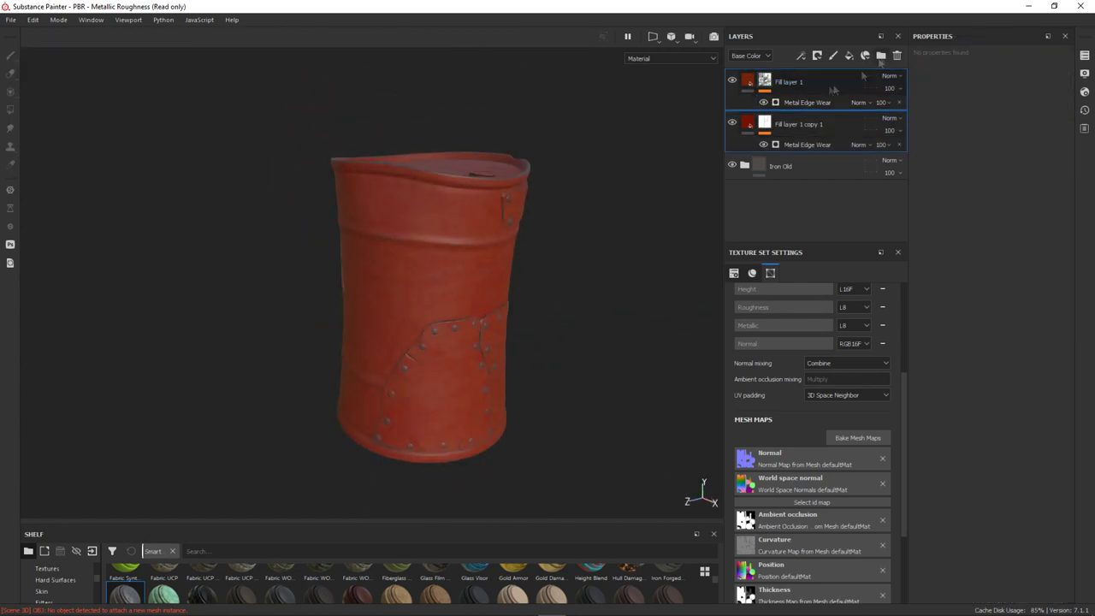
# Step: Group both red paint layers into a folder with a black mask, using polygon fill
pyautogui.hotkey('ctrl', 'g')
pyautogui.rightClick(829, 86)
pyautogui.click(868, 105)
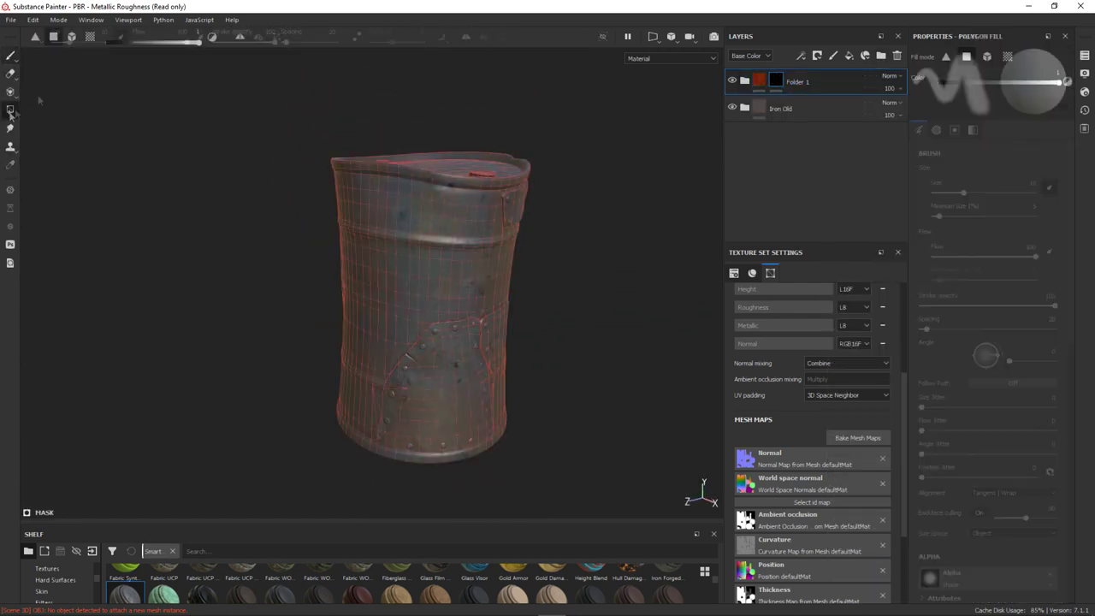
pyautogui.press('4')
pyautogui.moveTo(521, 248)
pyautogui.keyDown('alt'); pyautogui.mouseDown()
pyautogui.moveTo(324, 134)
pyautogui.moveTo(565, 275)
pyautogui.moveTo(422, 452)
pyautogui.moveTo(496, 354)
pyautogui.mouseUp(); pyautogui.keyUp('alt')
pyautogui.press('1')
pyautogui.moveTo(128, 338)
pyautogui.keyDown('alt'); pyautogui.mouseDown()
pyautogui.moveTo(501, 379)
pyautogui.moveTo(539, 339)
pyautogui.mouseUp(); pyautogui.keyUp('alt')
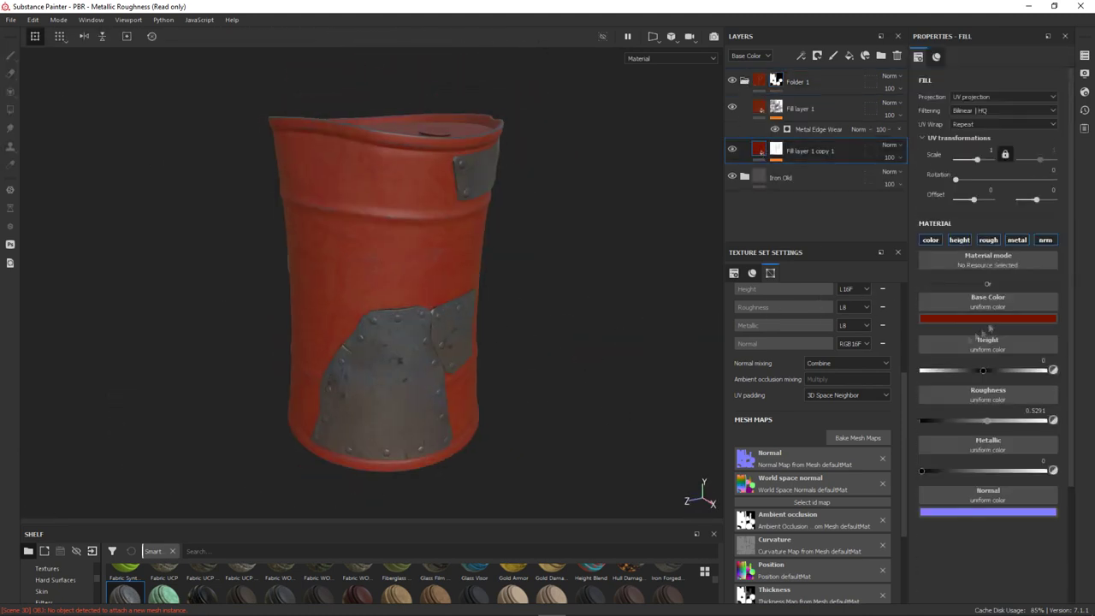
# Step: Darken the copied paint layer's colour to a brownish red
pyautogui.click(988, 319)
pyautogui.moveTo(1020, 387)
pyautogui.mouseDown()
pyautogui.moveTo(1009, 393)
pyautogui.moveTo(1024, 388)
pyautogui.mouseUp()
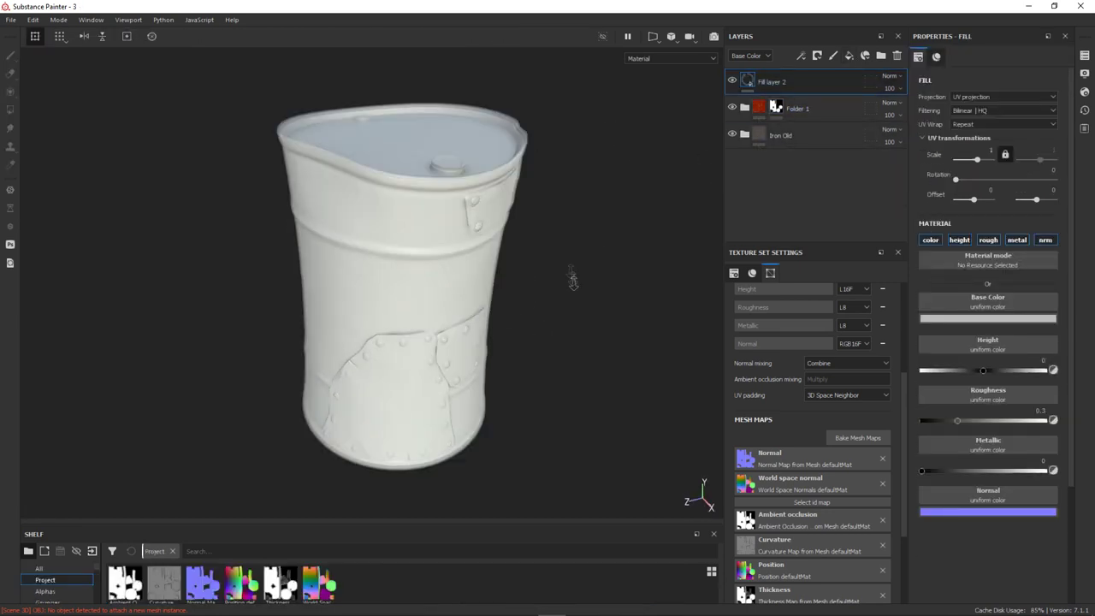
pyautogui.rightClick(805, 89)
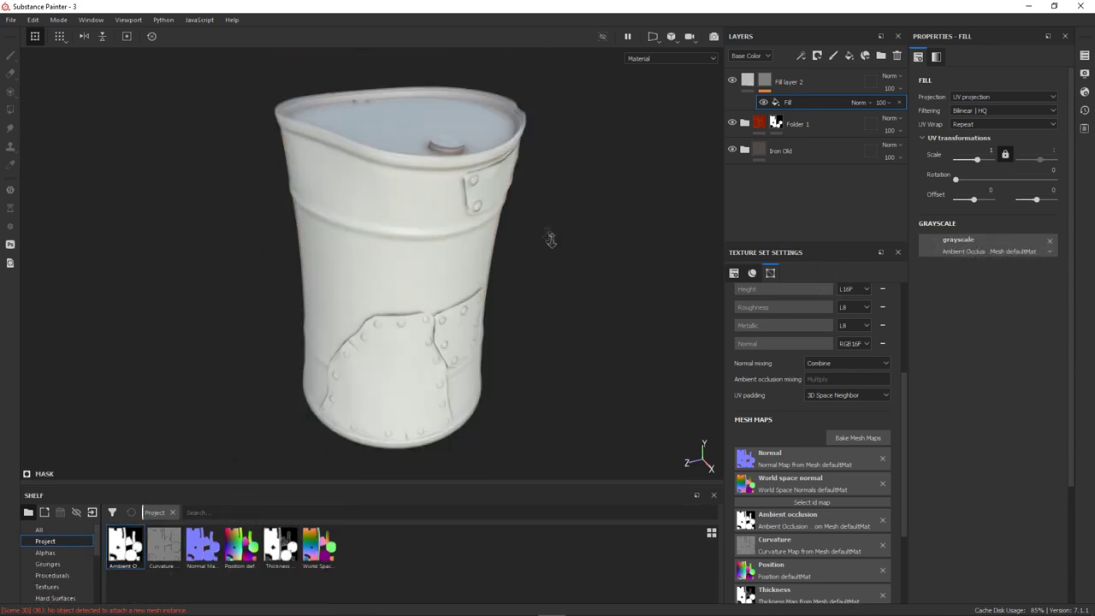
# Step: Add an inverted Levels adjustment to the AO mask, tightened onto edges and rivets
pyautogui.click(818, 61)
pyautogui.click(830, 110)
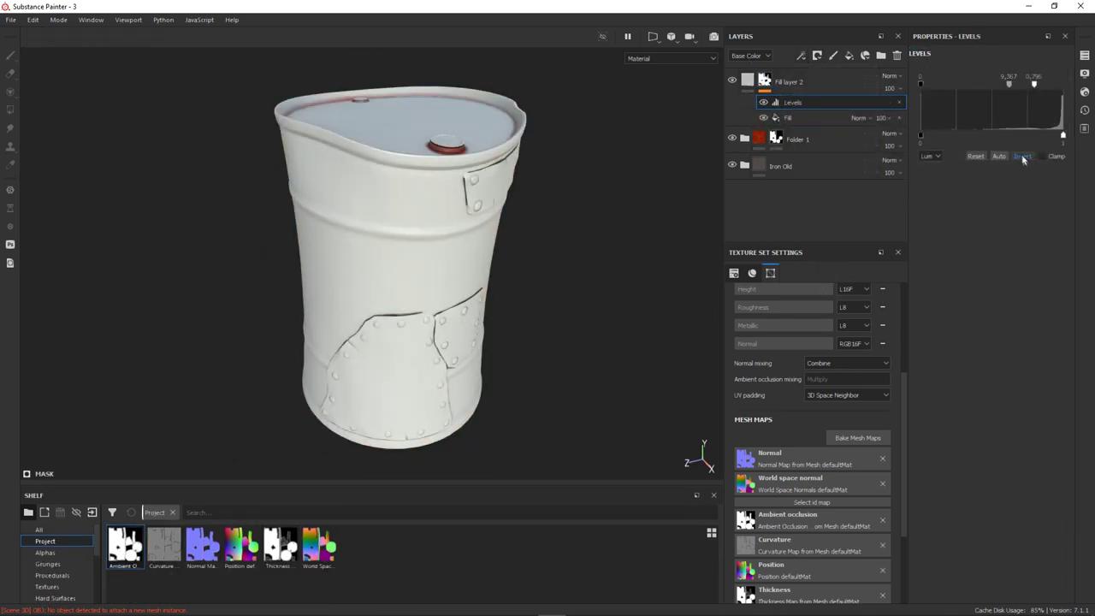
pyautogui.click(1024, 157)
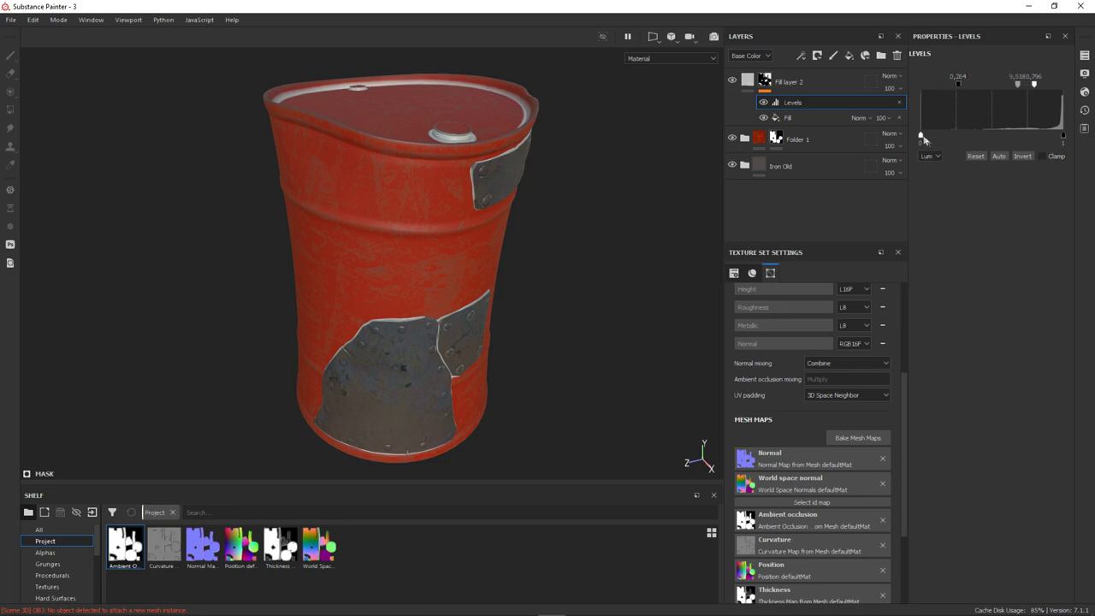
pyautogui.moveTo(1003, 127); pyautogui.dragTo(1055, 125)
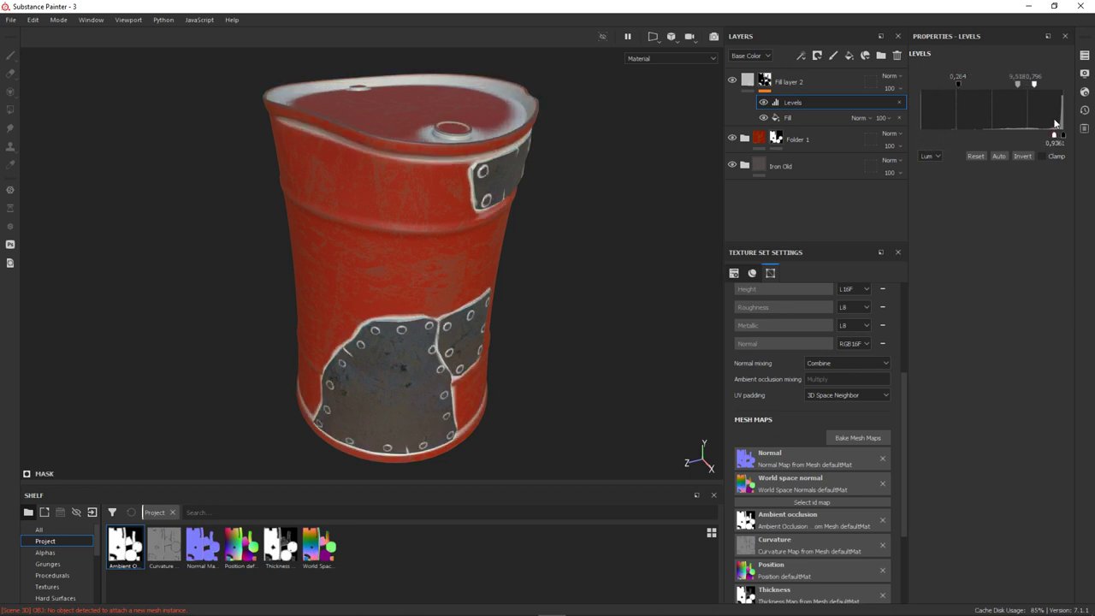
pyautogui.moveTo(1035, 84); pyautogui.dragTo(1037, 85)
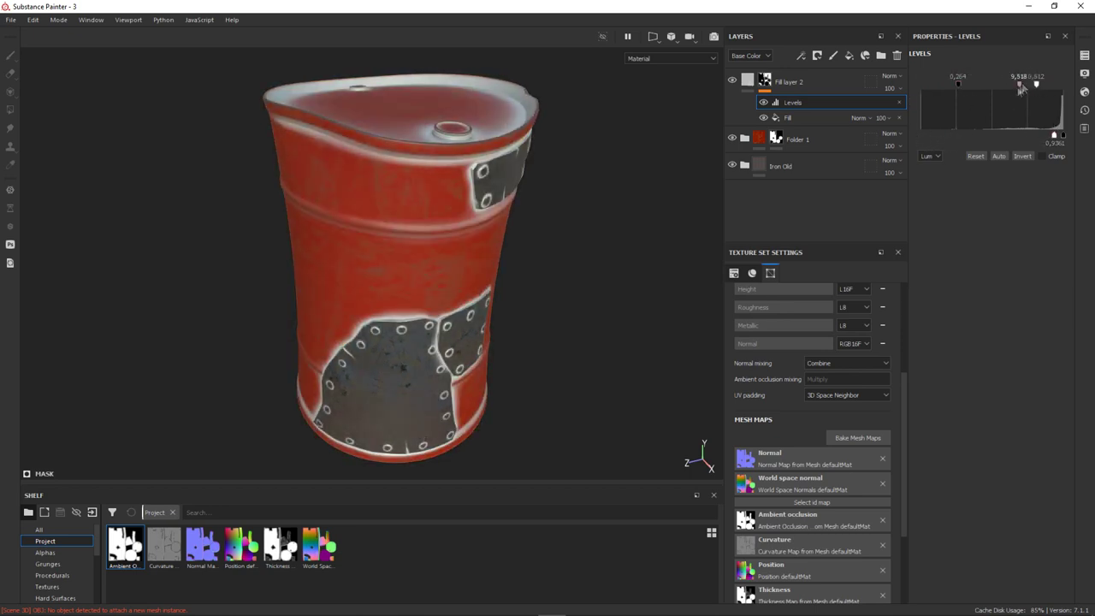
# Step: Set the grime layer's base colour to dark orange #793400
pyautogui.click(792, 81)
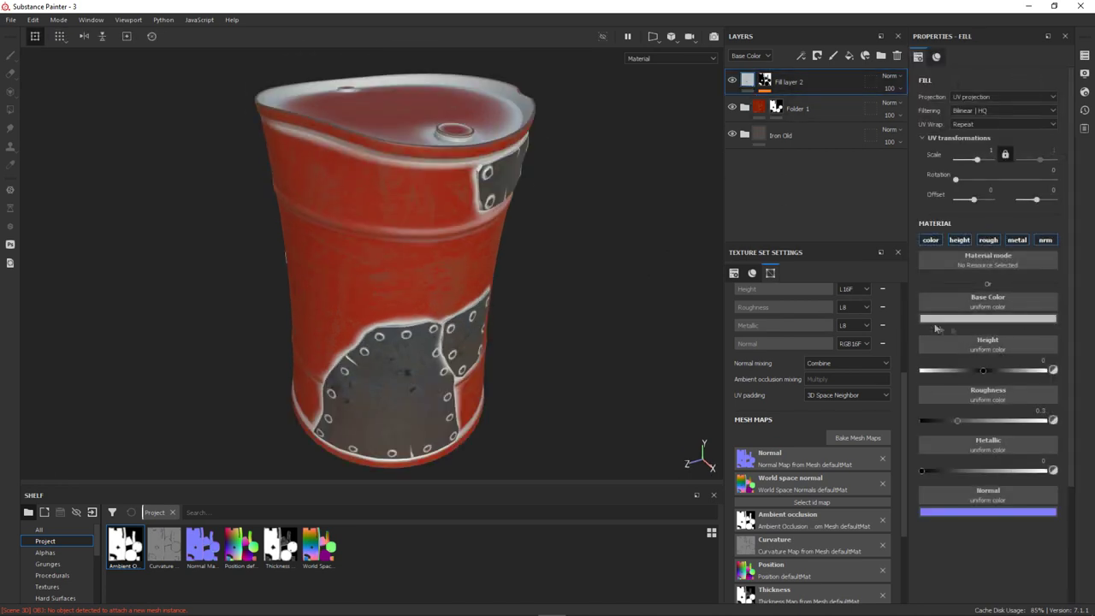
pyautogui.click(990, 318)
pyautogui.moveTo(1036, 435); pyautogui.dragTo(1038, 438)
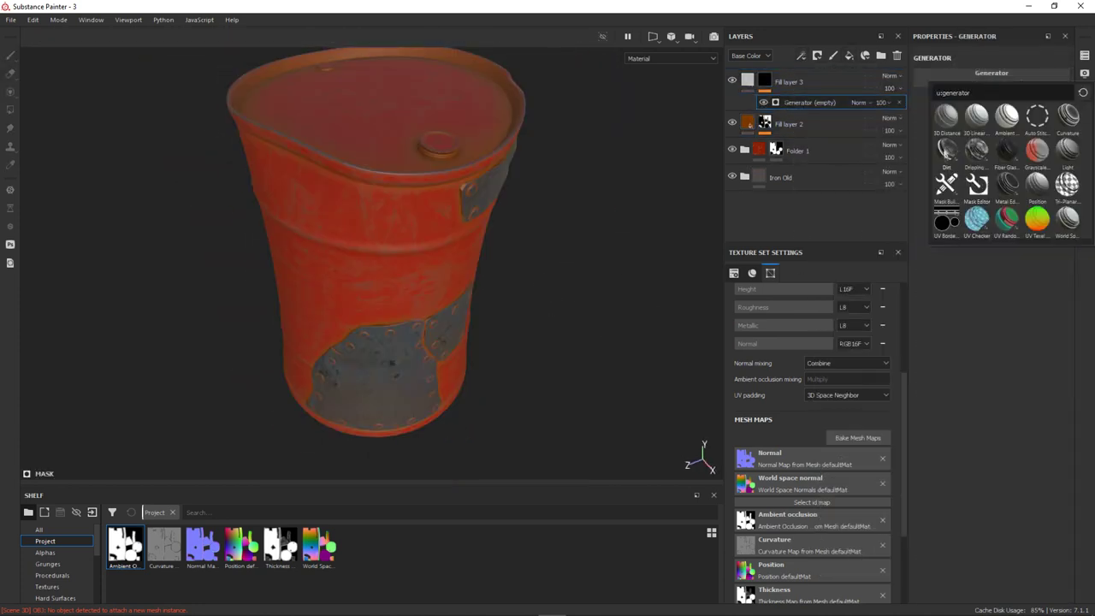
# Step: Mask Fill layer 3 with a Dirt generator (contrast 0.9, grunge scale 1, amount 0.25), colour #522500
pyautogui.click(946, 153)
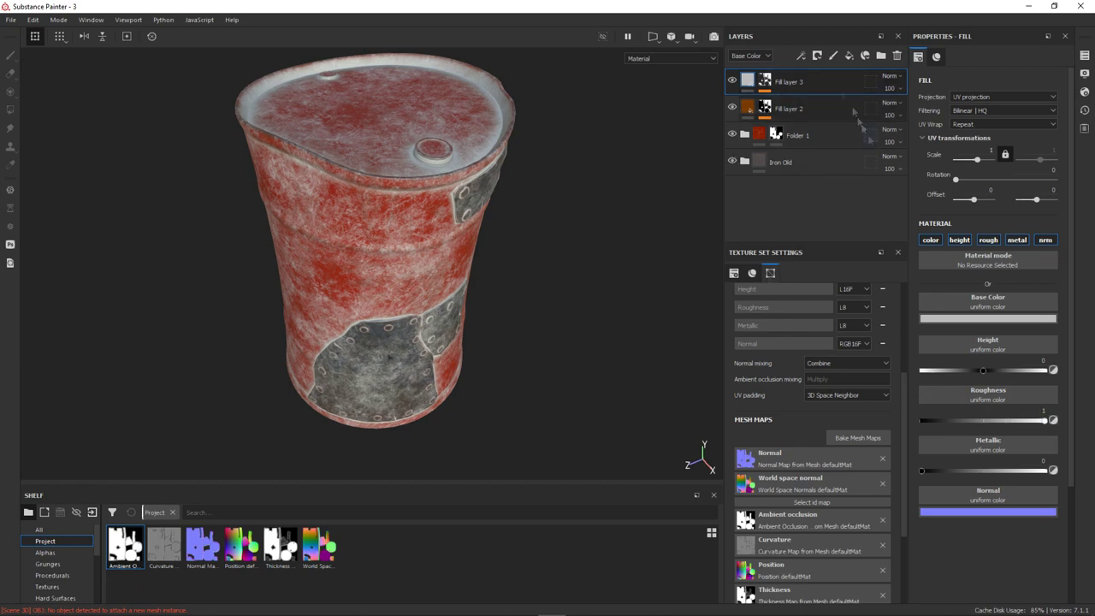
pyautogui.click(809, 101)
pyautogui.moveTo(1031, 186); pyautogui.dragTo(1070, 186)
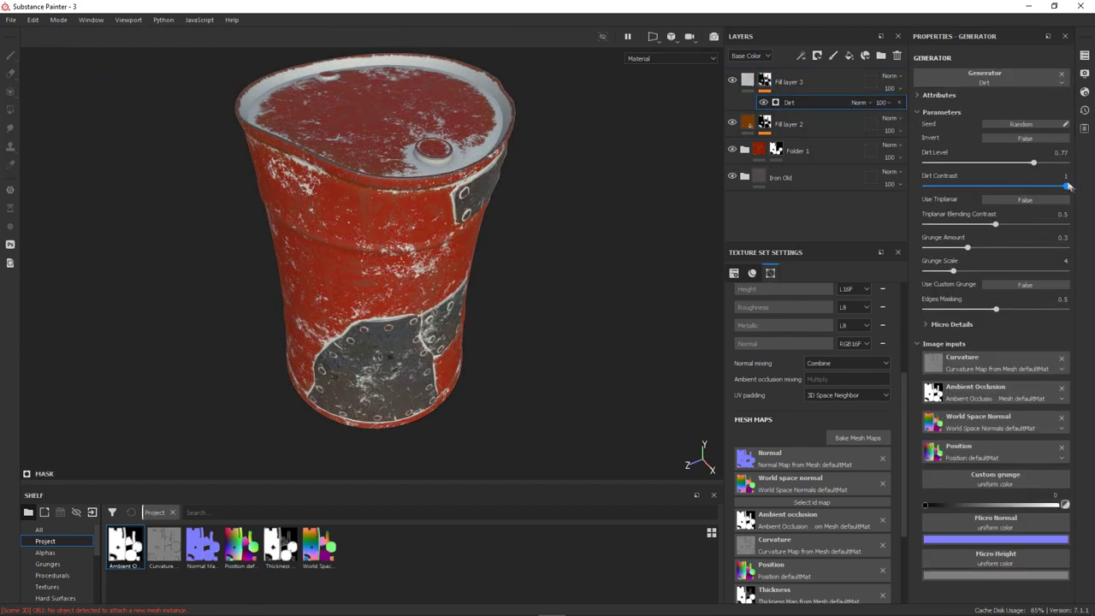
pyautogui.moveTo(955, 271); pyautogui.dragTo(908, 265)
pyautogui.moveTo(968, 247); pyautogui.dragTo(960, 252)
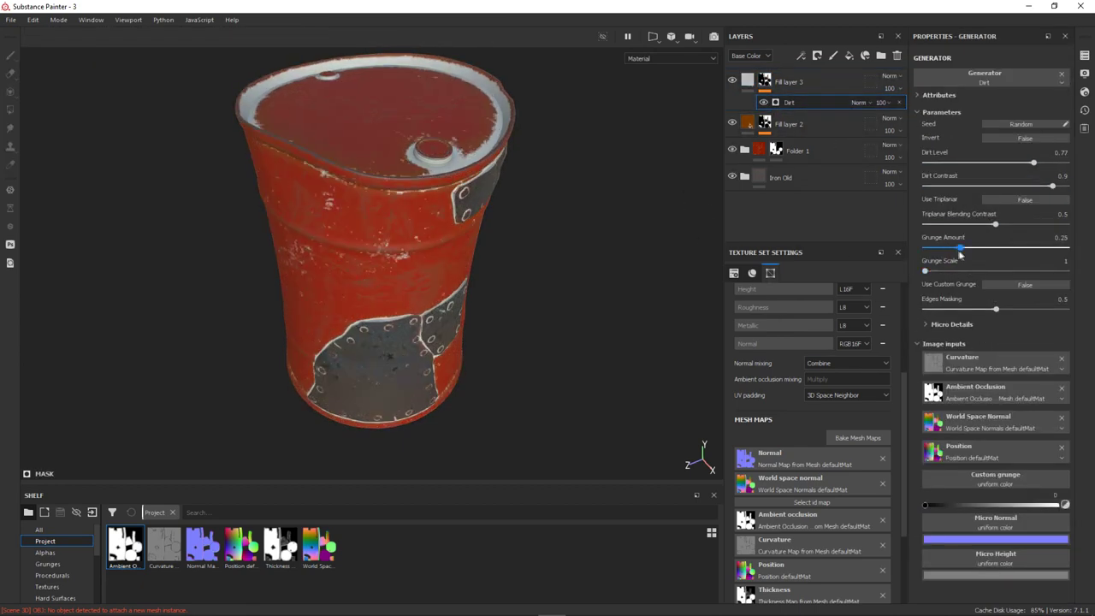
pyautogui.hotkey('ctrl', 'z')
pyautogui.hotkey('ctrl', 'z')
pyautogui.hotkey('ctrl', 'z')
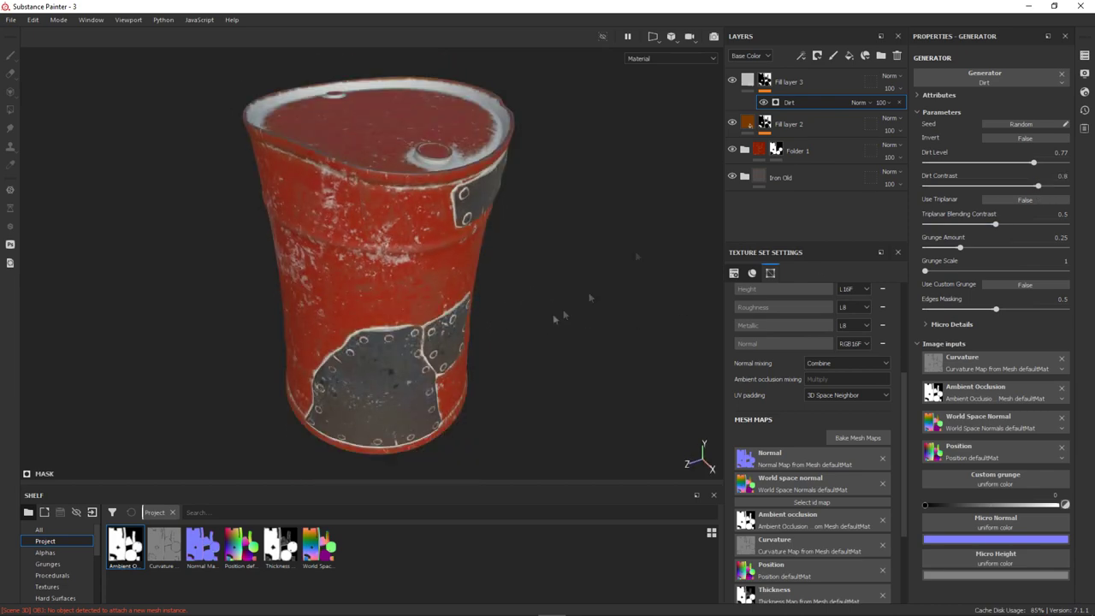
pyautogui.hotkey('ctrl', 'z')
pyautogui.click(1014, 319)
pyautogui.moveTo(1081, 398); pyautogui.dragTo(1080, 414)
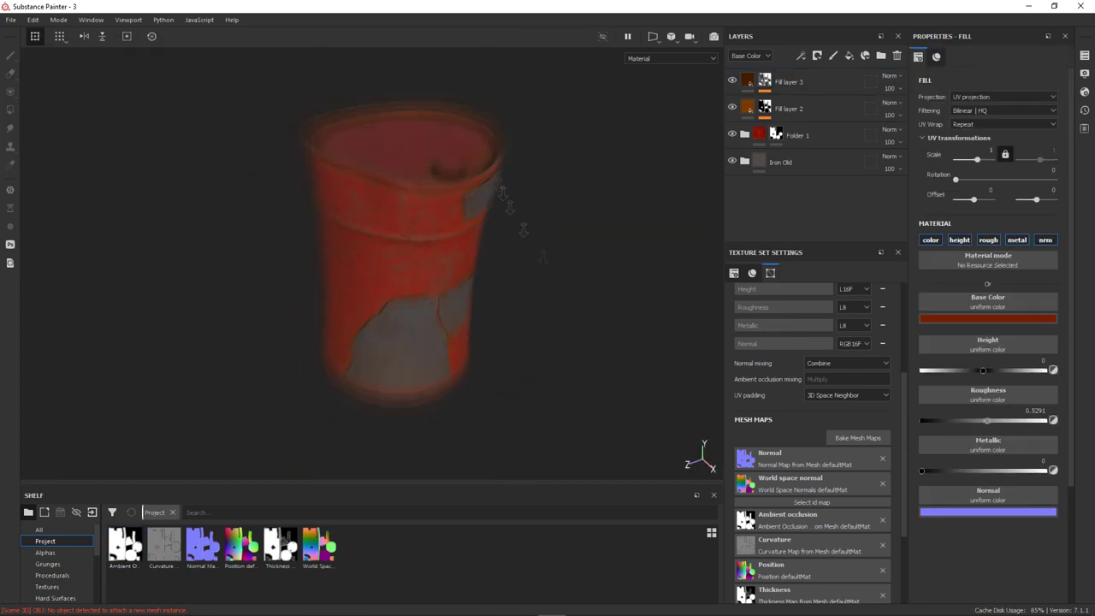
# Step: Add a fill layer with the Danger texture as its base colour
pyautogui.click(849, 56)
pyautogui.moveTo(539, 216)
pyautogui.keyDown('alt'); pyautogui.mouseDown()
pyautogui.moveTo(545, 289)
pyautogui.moveTo(562, 273)
pyautogui.mouseUp(); pyautogui.keyUp('alt')
pyautogui.scroll(3, 67, 557)
pyautogui.click(47, 575)
pyautogui.moveTo(203, 545); pyautogui.dragTo(988, 304)
pyautogui.keyDown('alt'); pyautogui.moveTo(569, 288); pyautogui.dragTo(513, 283); pyautogui.keyUp('alt')
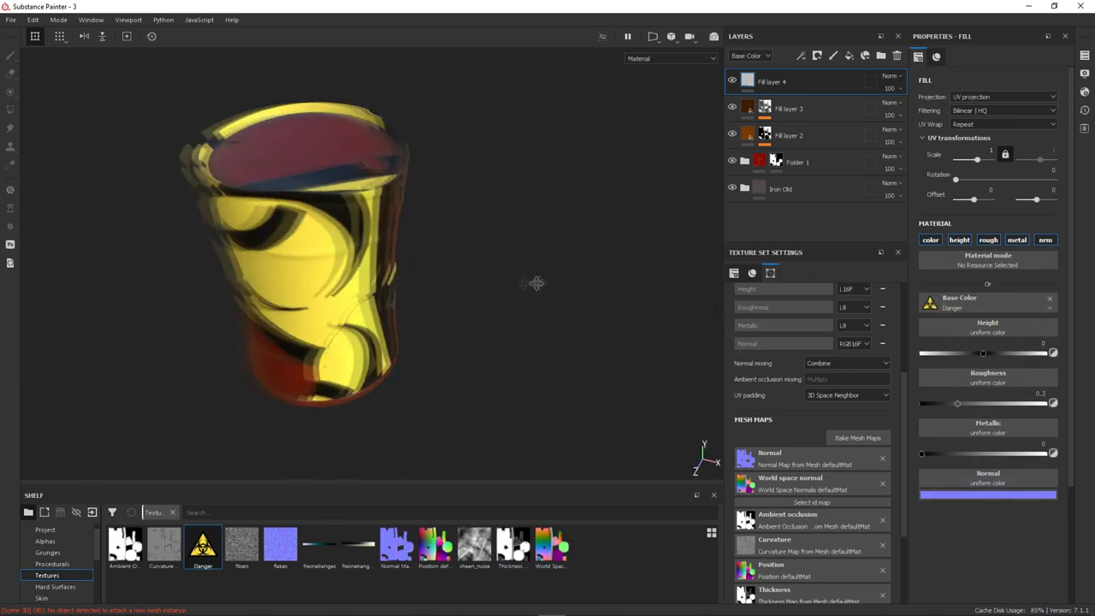
# Step: Shrink the biohazard decal onto the barrel side and exclude roughness from the layer
pyautogui.click(652, 37)
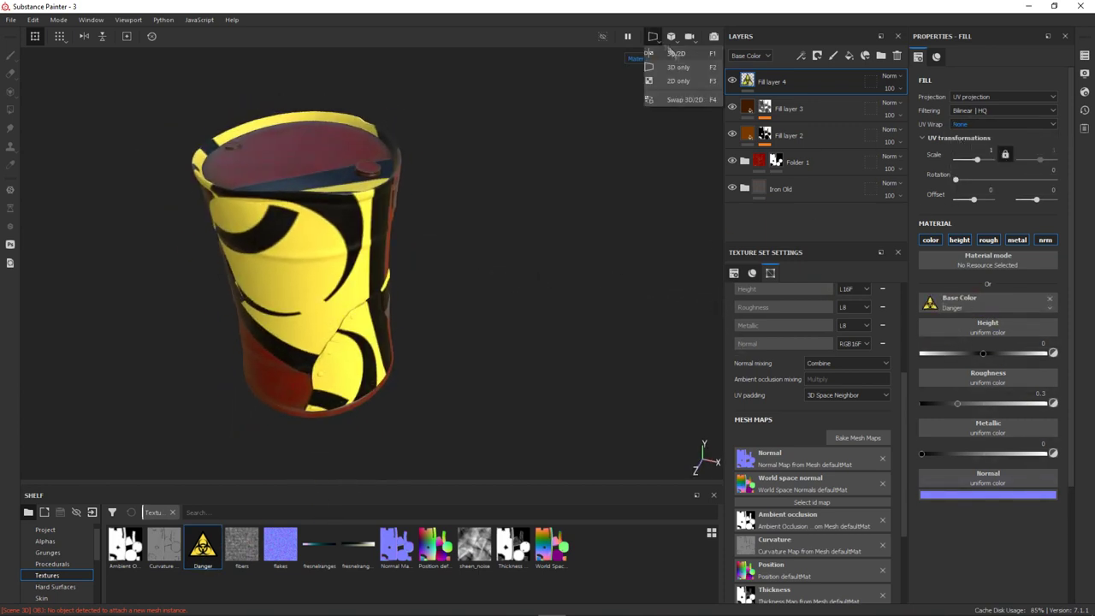
pyautogui.click(676, 53)
pyautogui.moveTo(710, 139)
pyautogui.mouseDown()
pyautogui.moveTo(505, 309)
pyautogui.moveTo(499, 180)
pyautogui.mouseUp()
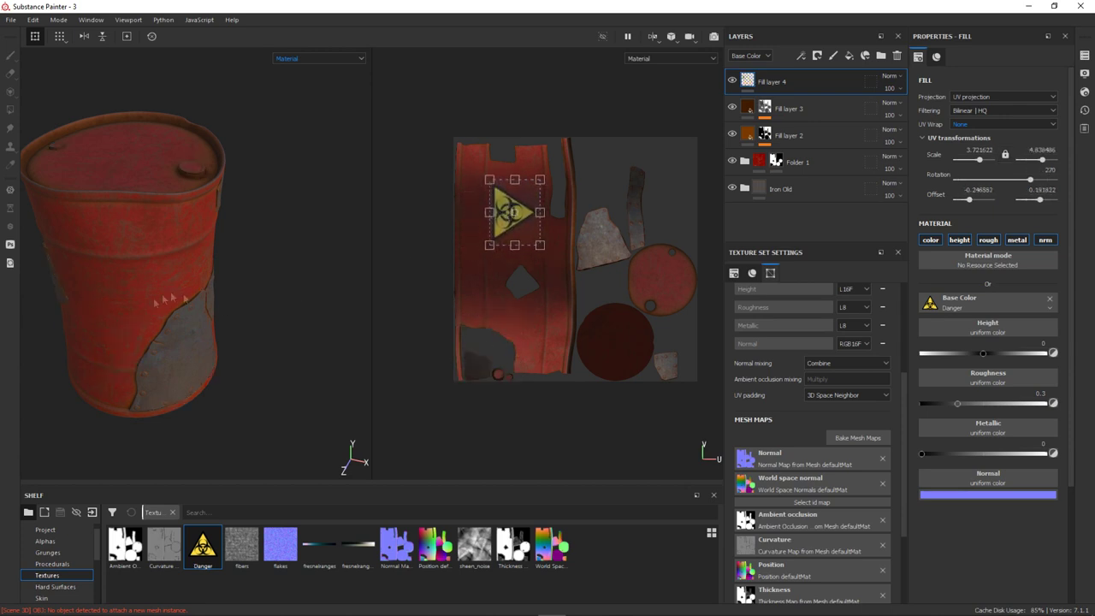
pyautogui.keyDown('alt'); pyautogui.moveTo(221, 309); pyautogui.dragTo(257, 257); pyautogui.keyUp('alt')
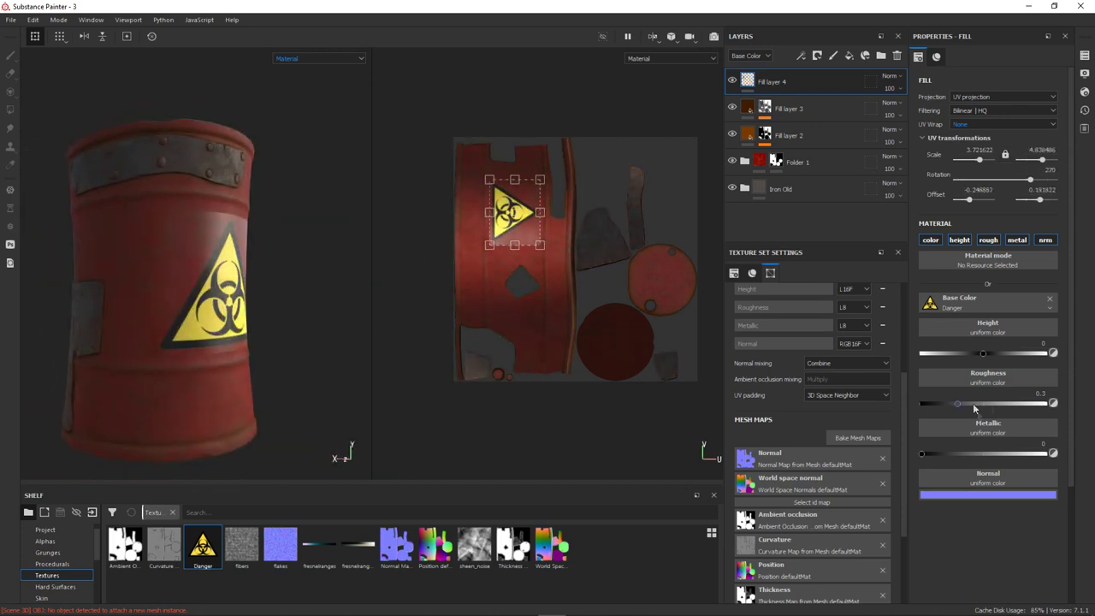
pyautogui.click(986, 240)
pyautogui.moveTo(345, 346)
pyautogui.keyDown('alt'); pyautogui.mouseDown()
pyautogui.moveTo(306, 256)
pyautogui.moveTo(278, 320)
pyautogui.mouseUp(); pyautogui.keyUp('alt')
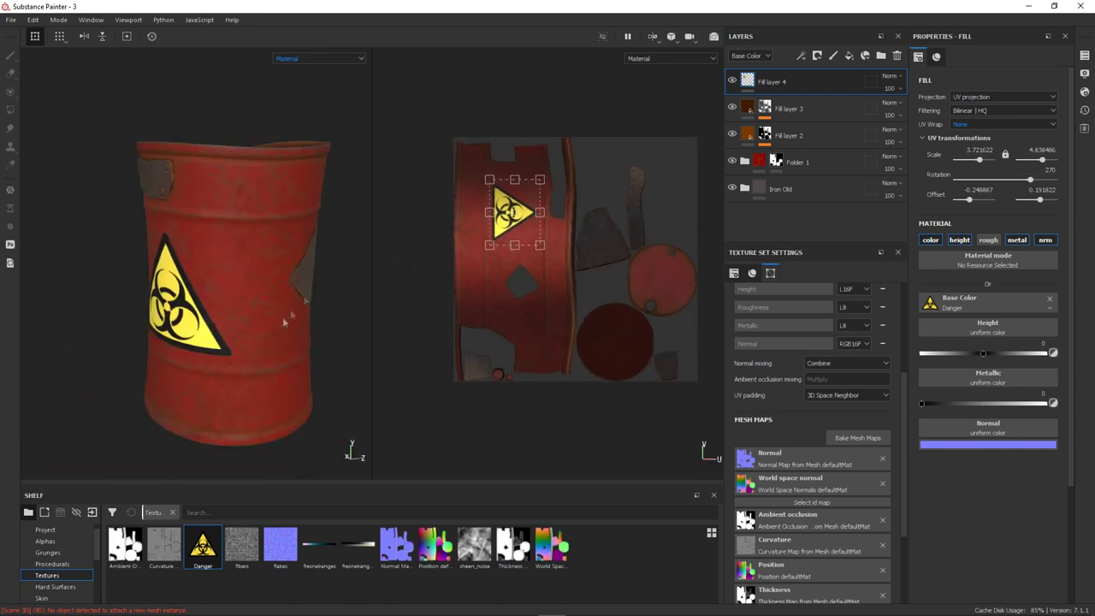
pyautogui.rightClick(815, 77)
pyautogui.click(856, 107)
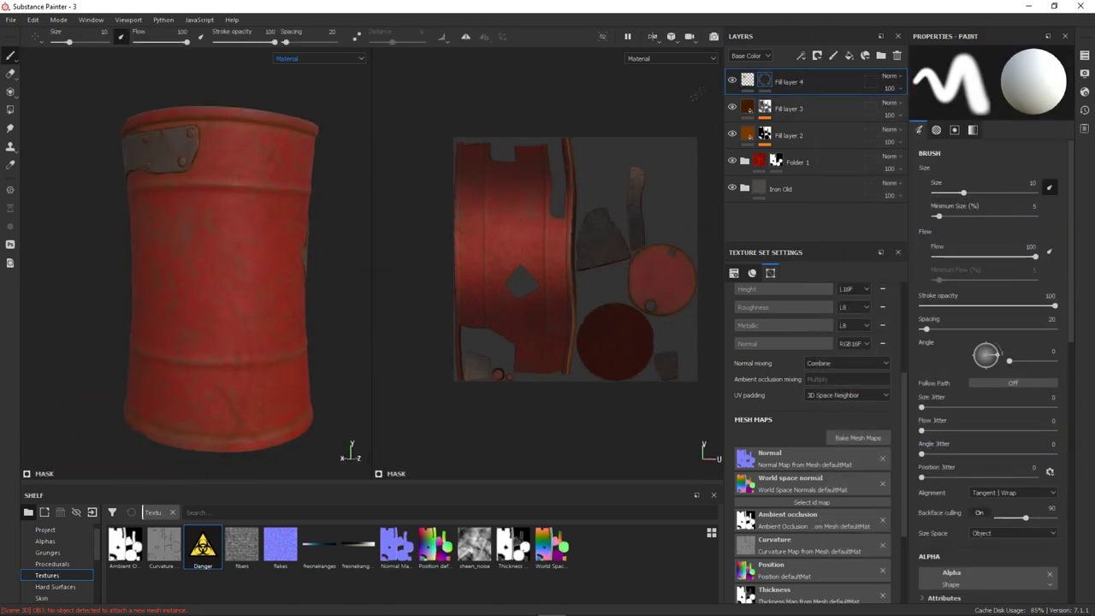
# Step: Hide the decal with a black mask and reveal it with Dirt 2 brush strokes
pyautogui.click(652, 36)
pyautogui.click(676, 82)
pyautogui.click(802, 56)
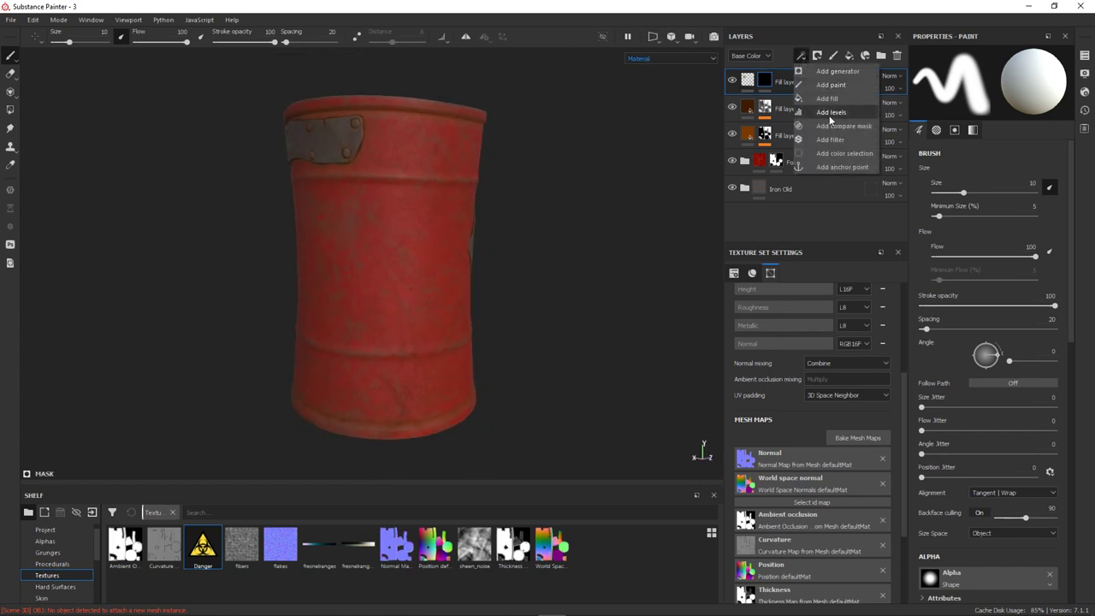
pyautogui.click(831, 85)
pyautogui.scroll(-3, 52, 561)
pyautogui.click(46, 552)
pyautogui.click(397, 561)
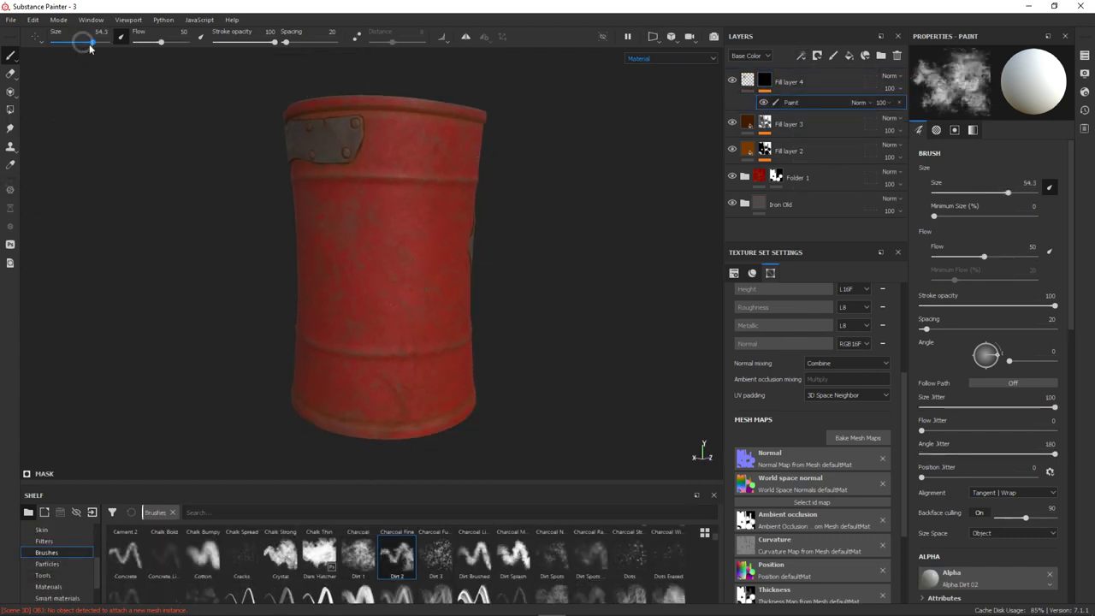
pyautogui.moveTo(90, 48); pyautogui.dragTo(91, 43)
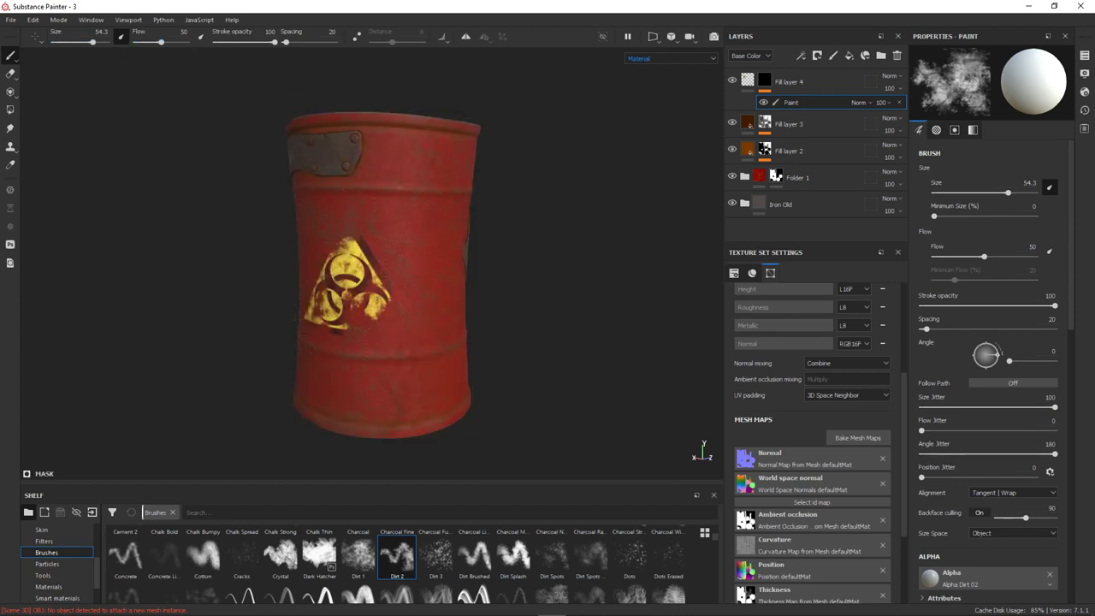
# Step: Fade the decal layer to 56 opacity and change its blend mode
pyautogui.moveTo(641, 320)
pyautogui.keyDown('alt'); pyautogui.mouseDown()
pyautogui.moveTo(579, 333)
pyautogui.moveTo(623, 334)
pyautogui.mouseUp(); pyautogui.keyUp('alt')
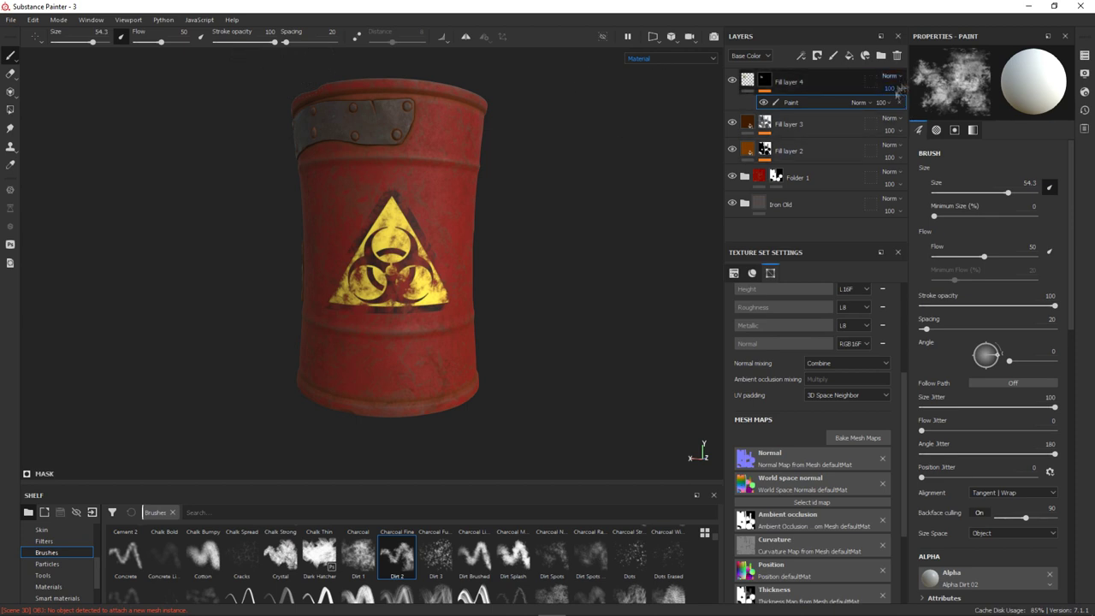
pyautogui.moveTo(899, 90); pyautogui.dragTo(909, 109)
pyautogui.click(890, 76)
pyautogui.click(921, 207)
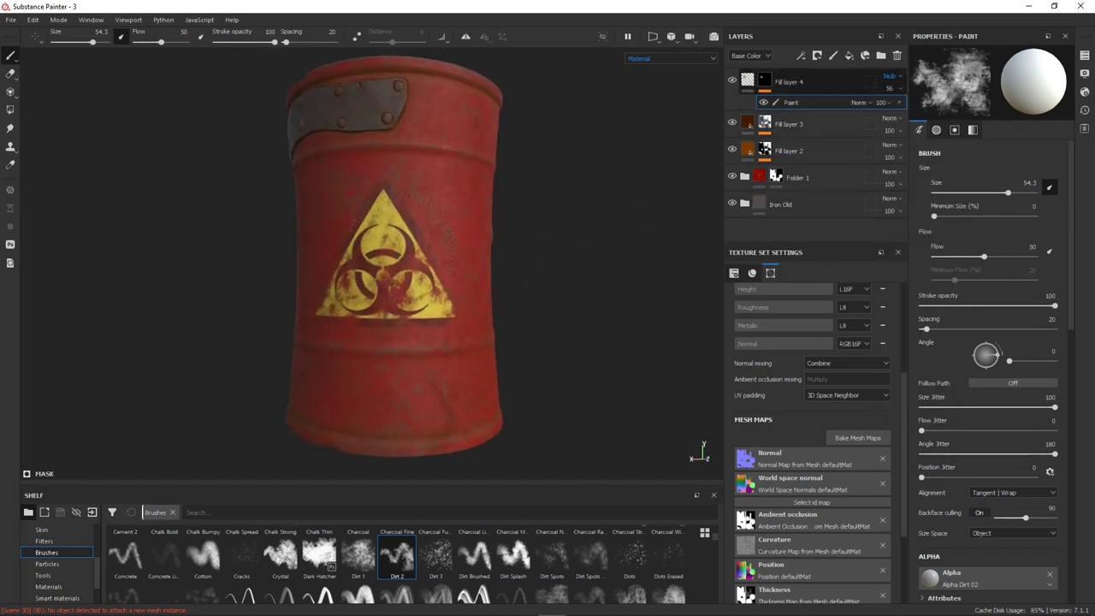
# Step: Lower brush opacity, enlarge the brush to about 87.8, and raise Fill layer 4 opacity to 73
pyautogui.moveTo(274, 42); pyautogui.dragTo(243, 42)
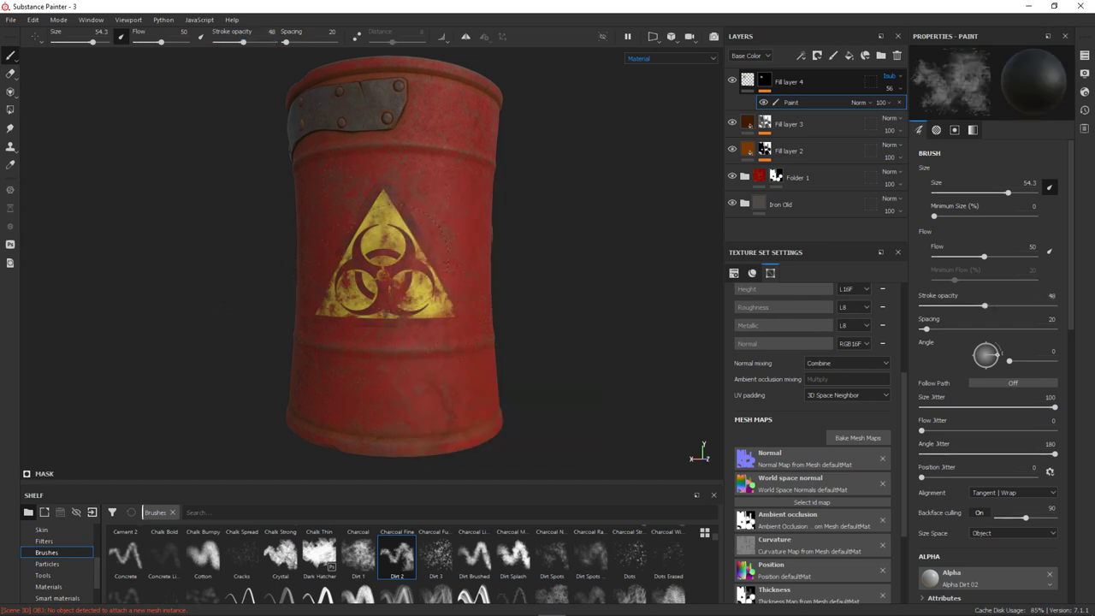
pyautogui.keyDown('ctrl'); pyautogui.moveTo(420, 292); pyautogui.dragTo(427, 296, button='right'); pyautogui.keyUp('ctrl')
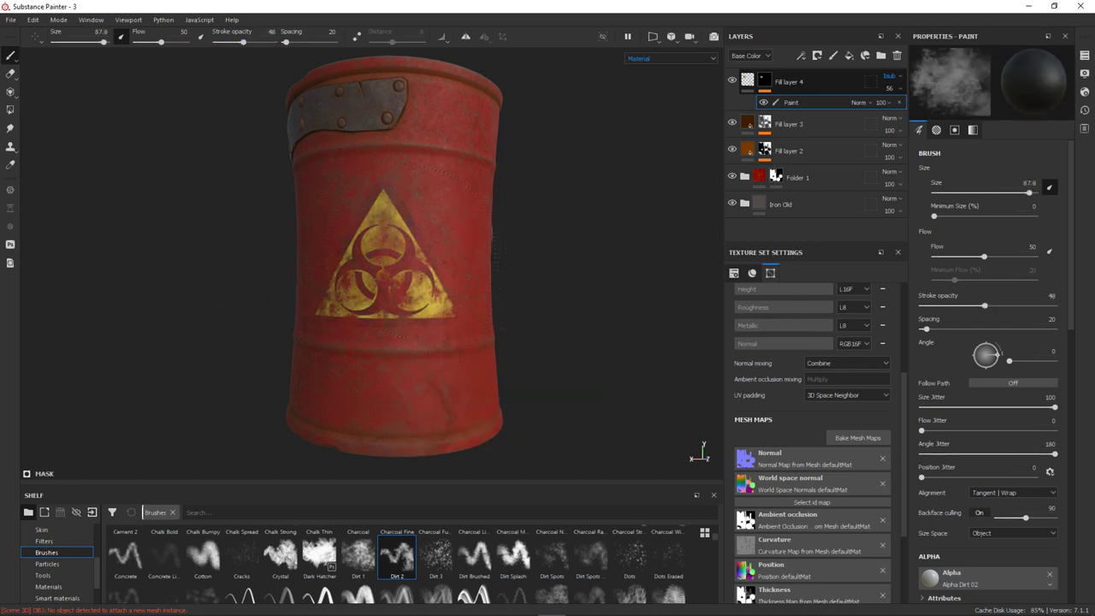
pyautogui.rightClick(484, 281)
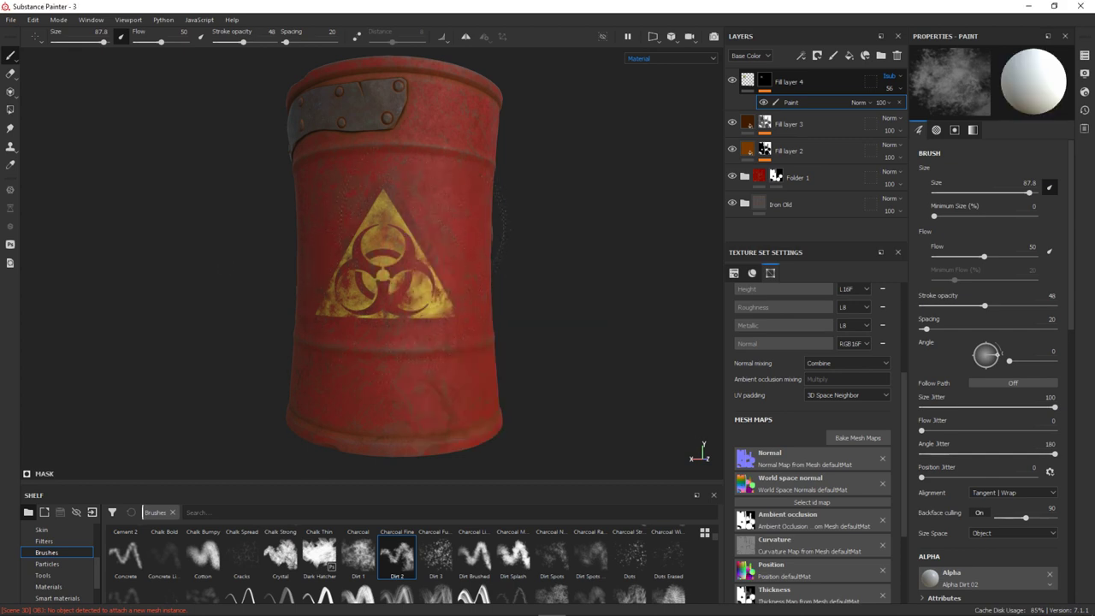
pyautogui.rightClick(421, 270)
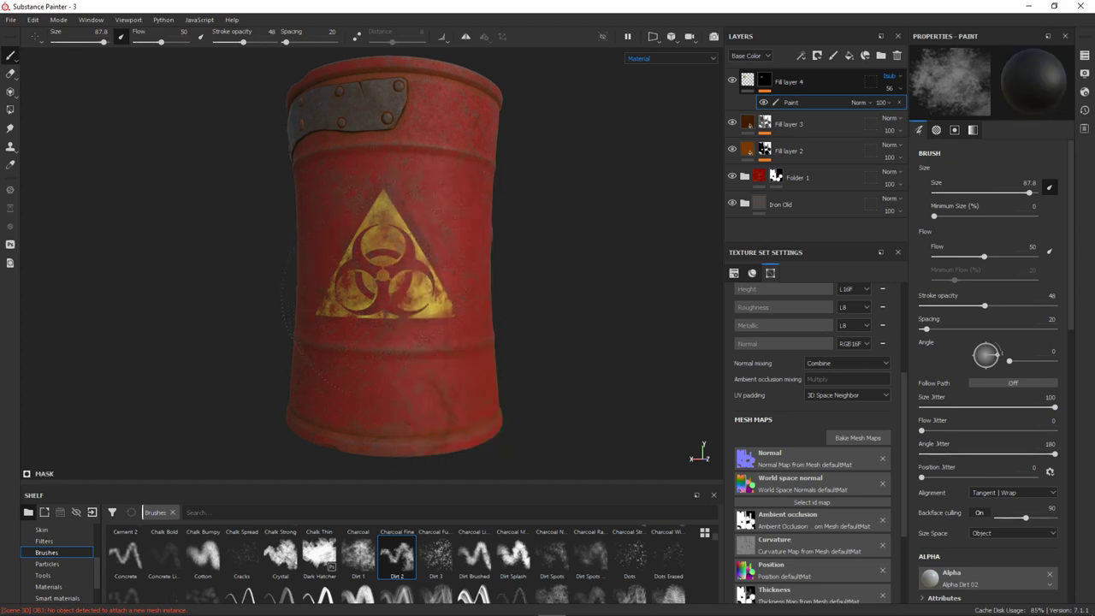
pyautogui.keyDown('alt'); pyautogui.moveTo(343, 300); pyautogui.dragTo(464, 250); pyautogui.keyUp('alt')
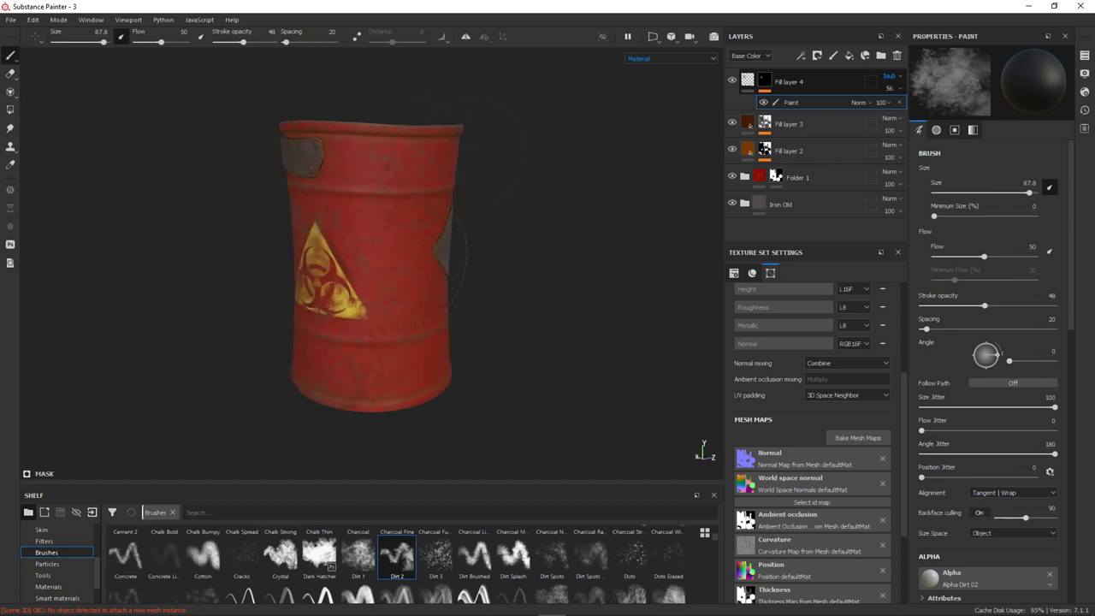
pyautogui.moveTo(909, 109); pyautogui.dragTo(923, 109)
# Step: Resize the brush from about 28.85 to 66.79 and toggle its preview sphere
pyautogui.keyDown('alt'); pyautogui.moveTo(567, 232); pyautogui.dragTo(440, 288); pyautogui.keyUp('alt')
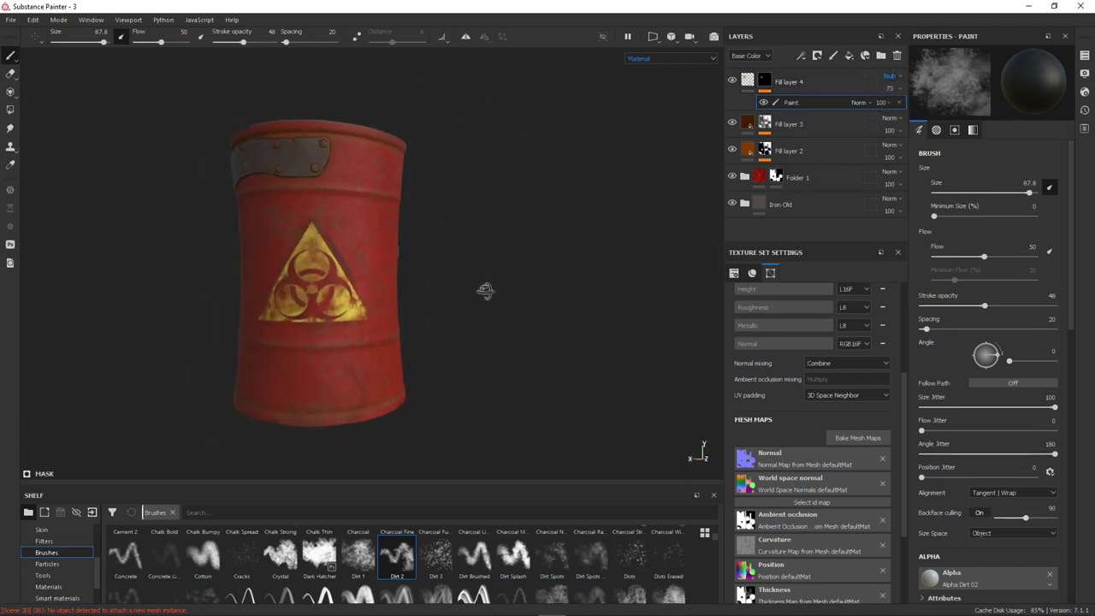
pyautogui.press('[')
pyautogui.press('[')
pyautogui.press('[')
pyautogui.rightClick(351, 304)
pyautogui.click(500, 379)
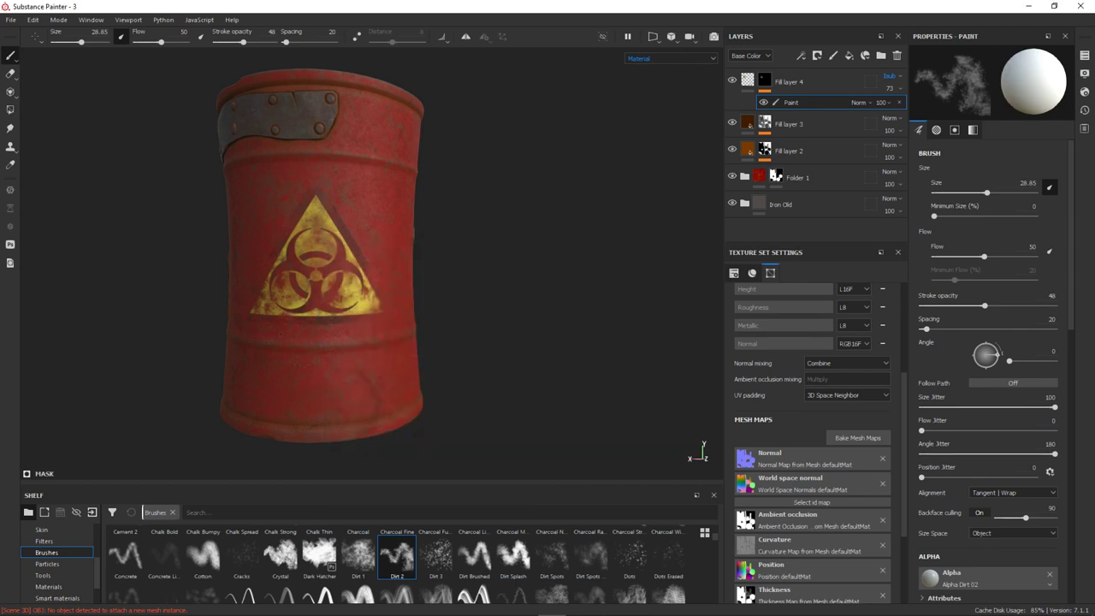
pyautogui.rightClick(513, 291)
pyautogui.click(500, 381)
pyautogui.keyDown('ctrl'); pyautogui.moveTo(368, 299); pyautogui.dragTo(365, 301, button='right'); pyautogui.keyUp('ctrl')
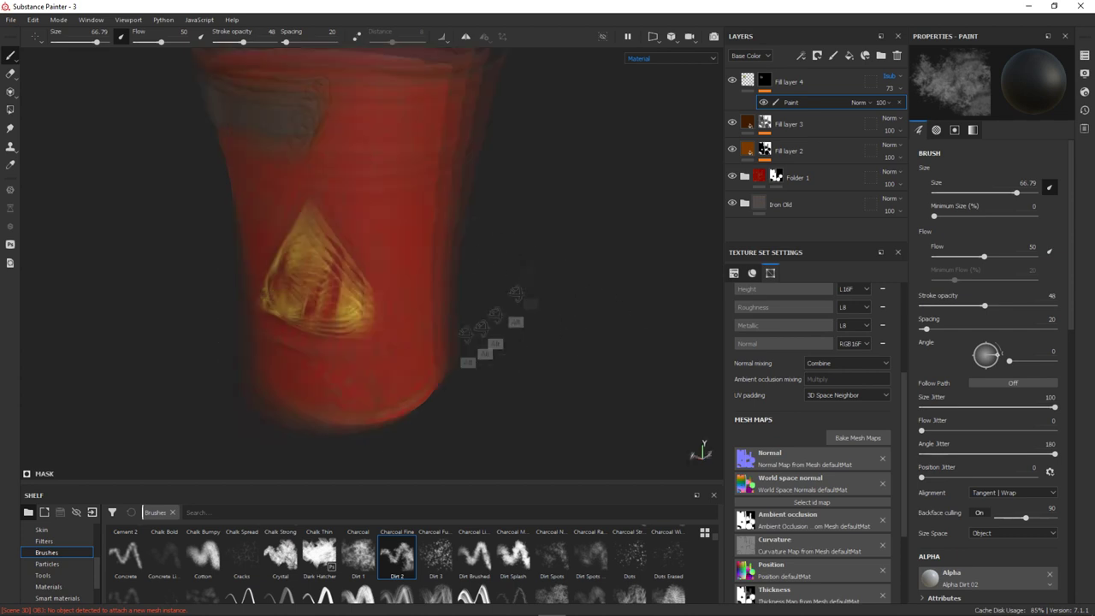
pyautogui.keyDown('alt'); pyautogui.moveTo(535, 325); pyautogui.dragTo(184, 305); pyautogui.keyUp('alt')
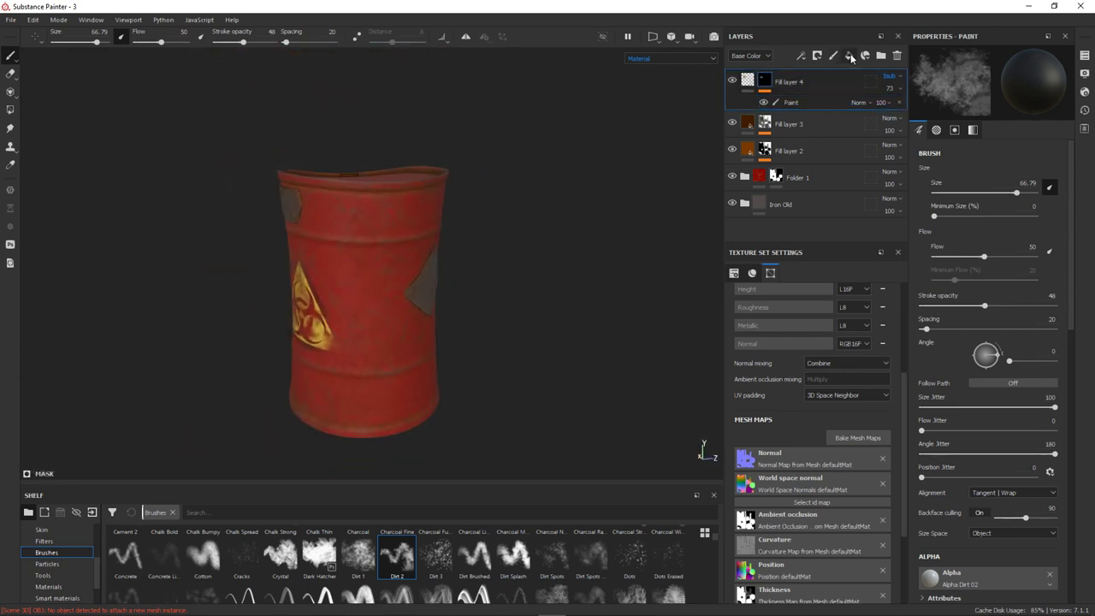
# Step: Add a new fill layer at the top hidden by a black mask
pyautogui.click(849, 54)
pyautogui.rightClick(801, 82)
pyautogui.click(824, 93)
pyautogui.click(653, 36)
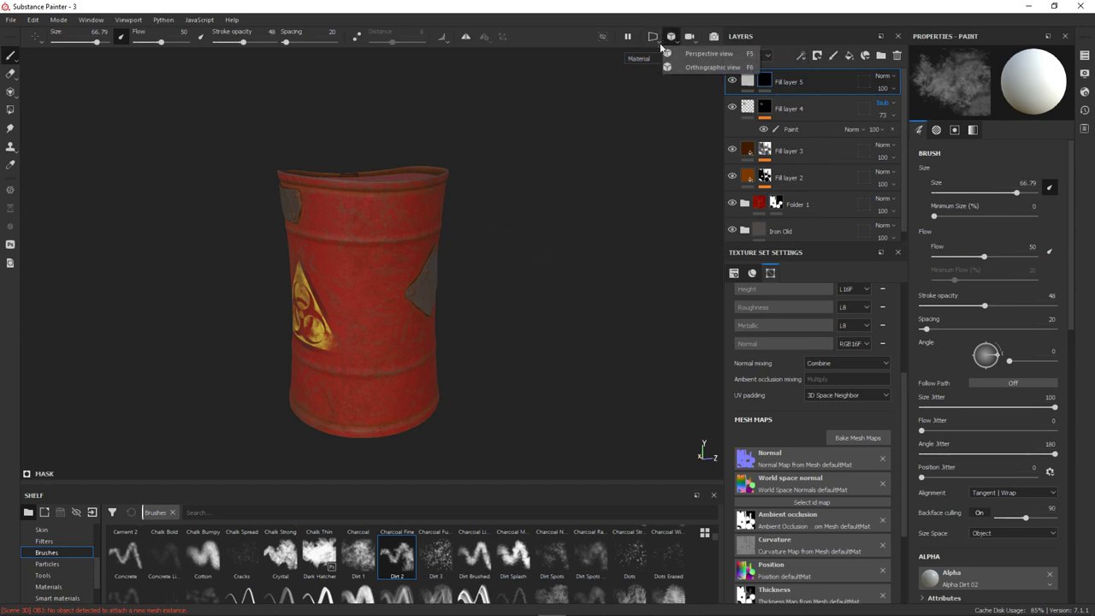
# Step: Add a Paint effect with the Dirt 1 brush to Fill layer 5 and make it near-black brown
pyautogui.click(678, 81)
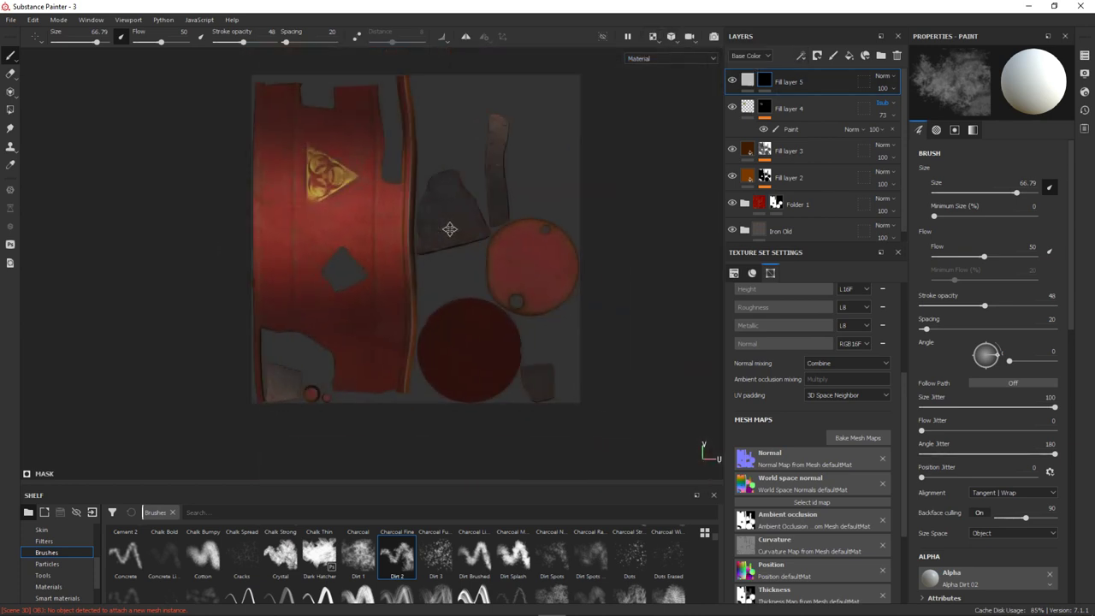
pyautogui.click(801, 55)
pyautogui.click(830, 85)
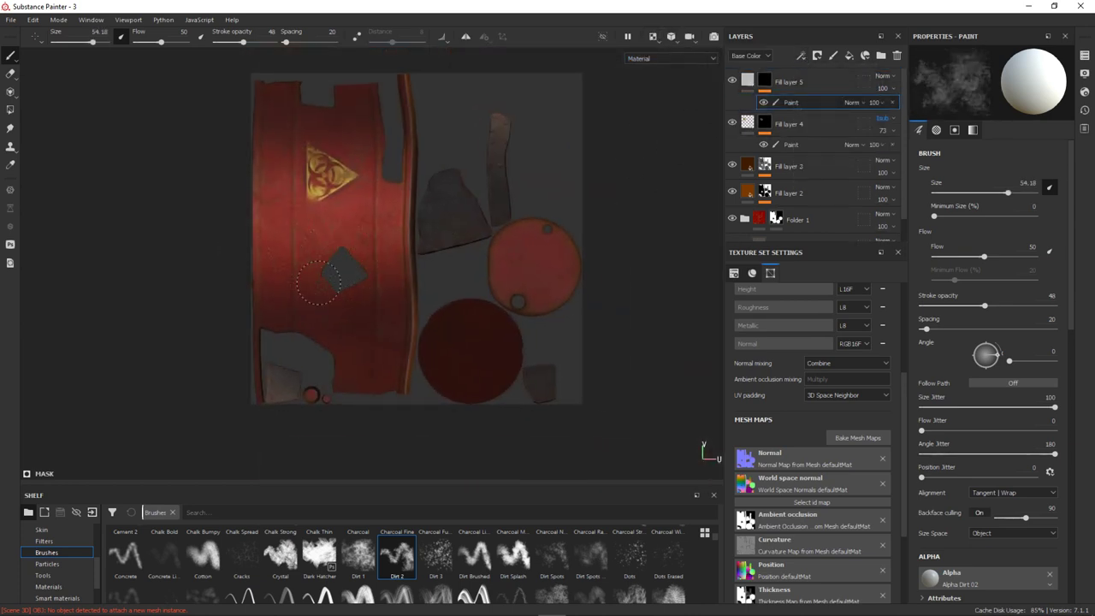
pyautogui.click(367, 561)
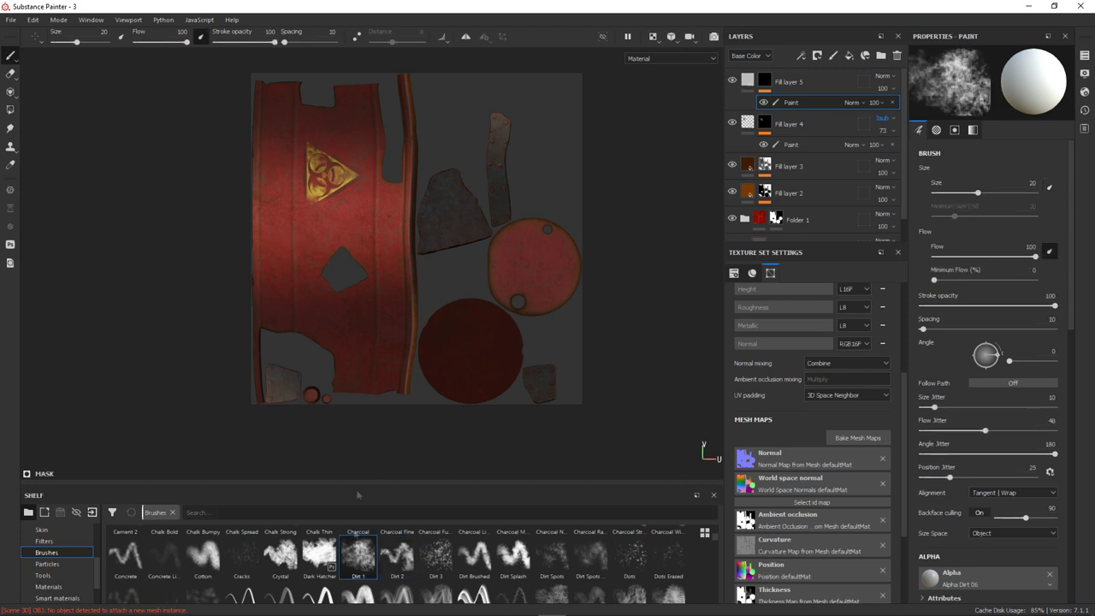
pyautogui.press('Delete')
pyautogui.click(988, 318)
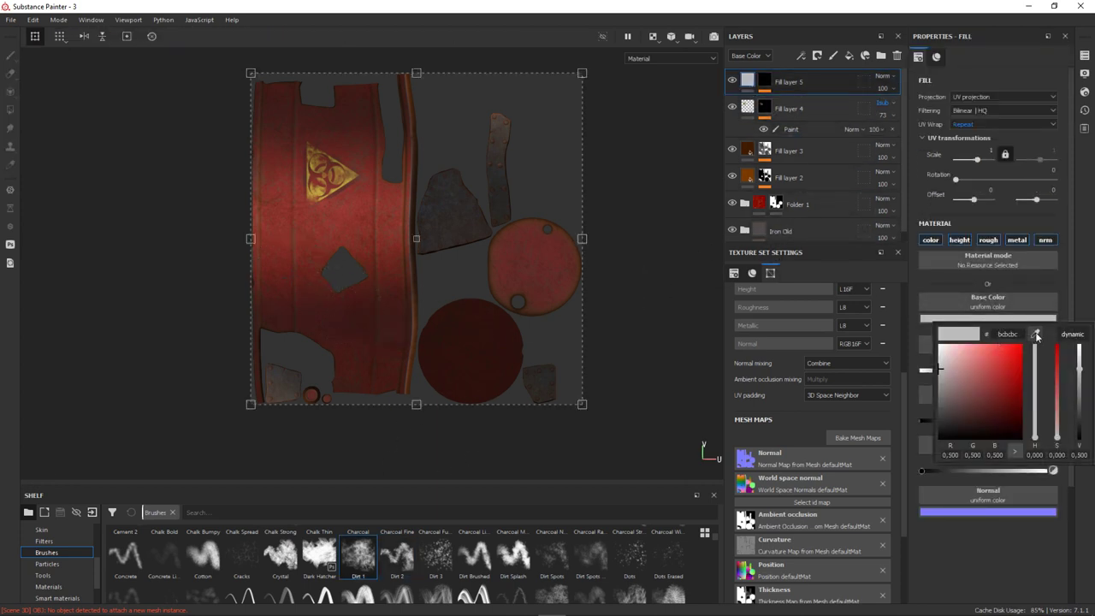
pyautogui.moveTo(1020, 421); pyautogui.dragTo(1025, 433)
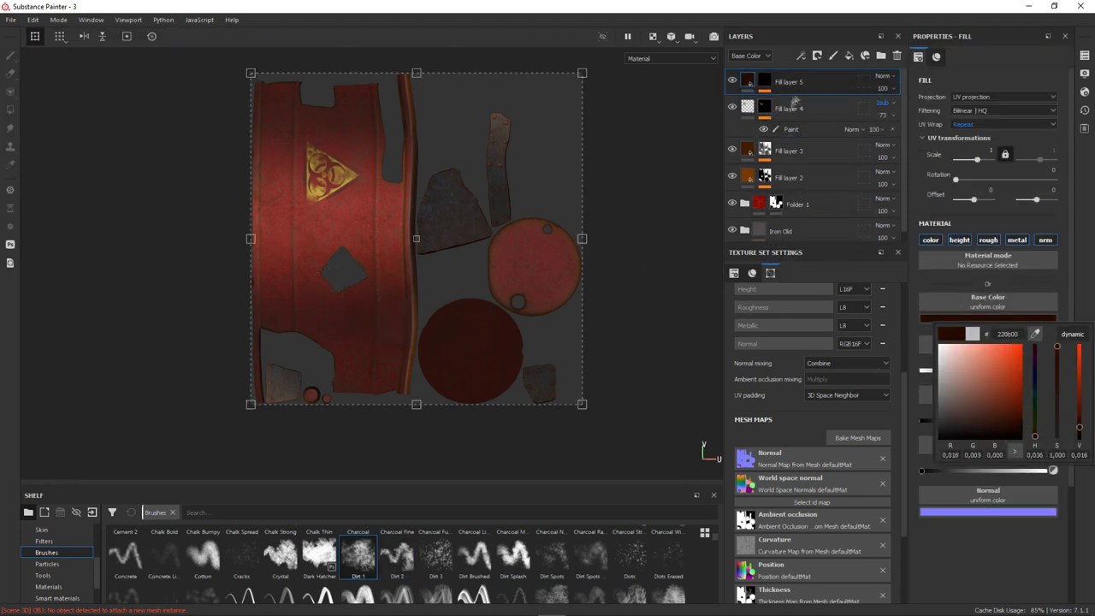
pyautogui.hotkey('ctrl', 'z')
pyautogui.hotkey('ctrl', 'z')
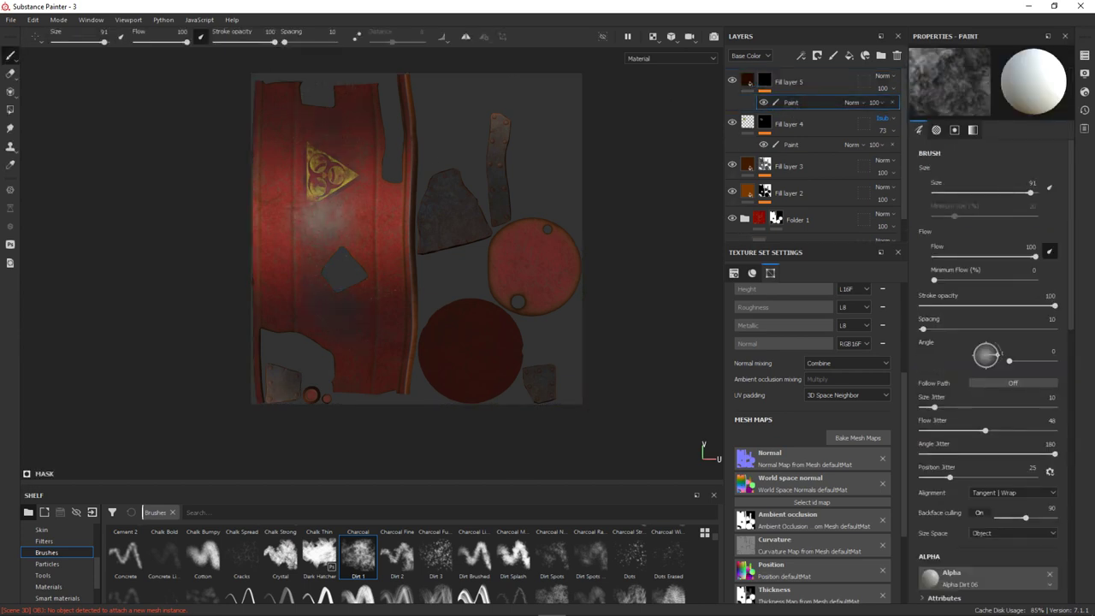
pyautogui.hotkey('ctrl', 'z')
pyautogui.hotkey('ctrl', 'y')
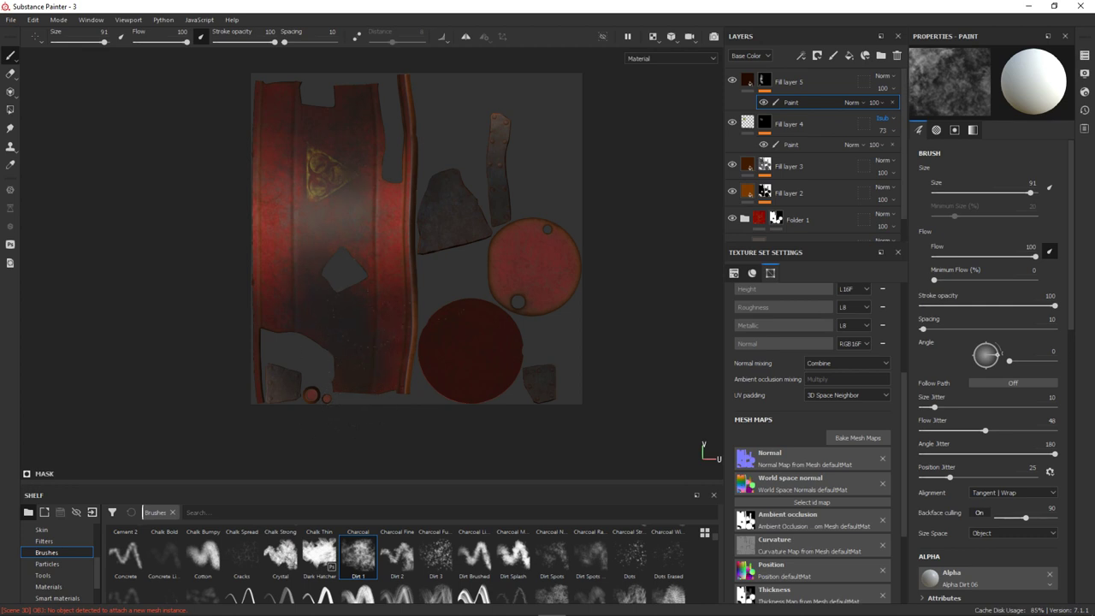
# Step: Add a Levels adjustment to the grime mask and continue painting grime
pyautogui.click(801, 55)
pyautogui.click(822, 72)
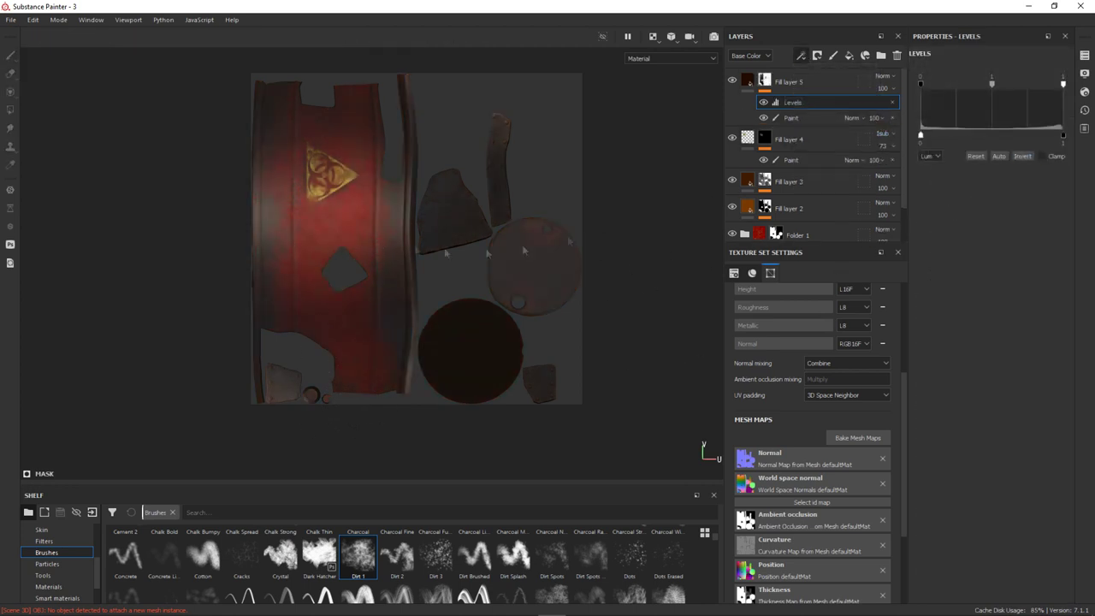
pyautogui.click(791, 117)
pyautogui.rightClick(250, 161)
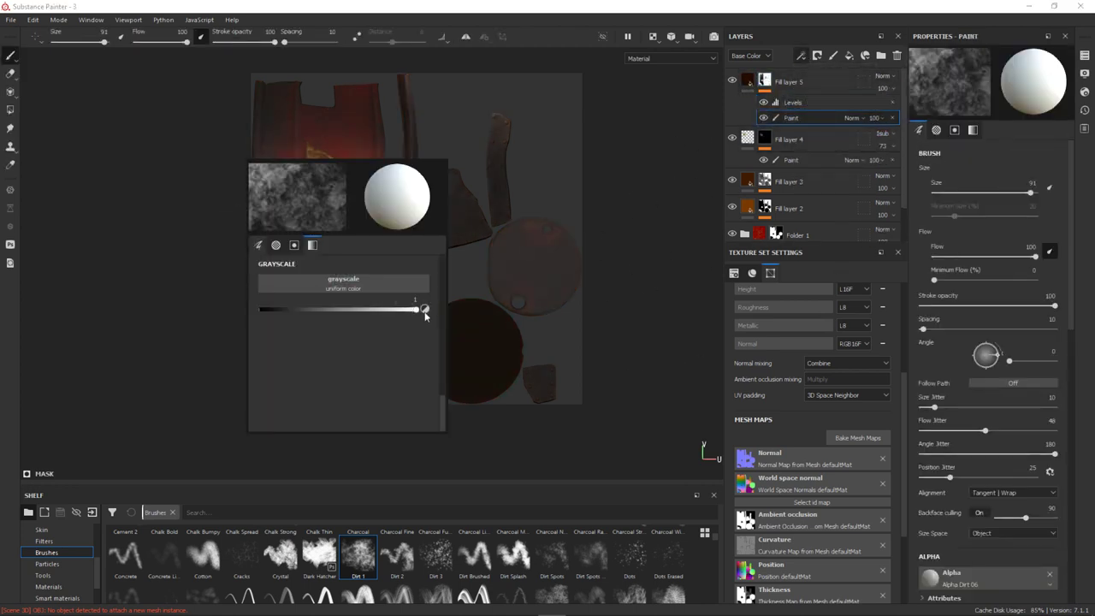
pyautogui.rightClick(262, 147)
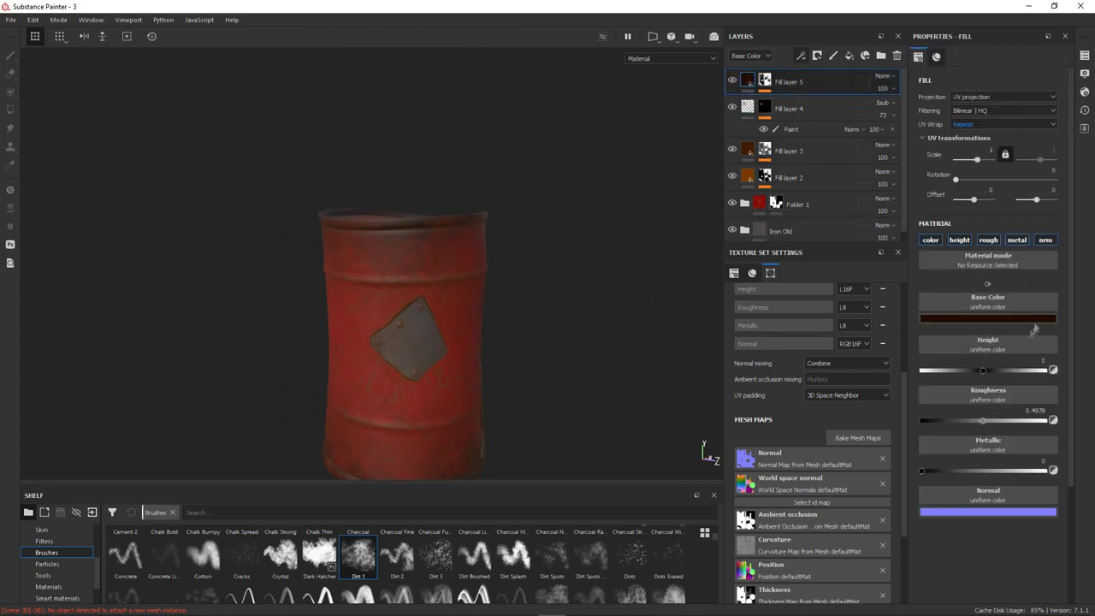
pyautogui.click(1032, 319)
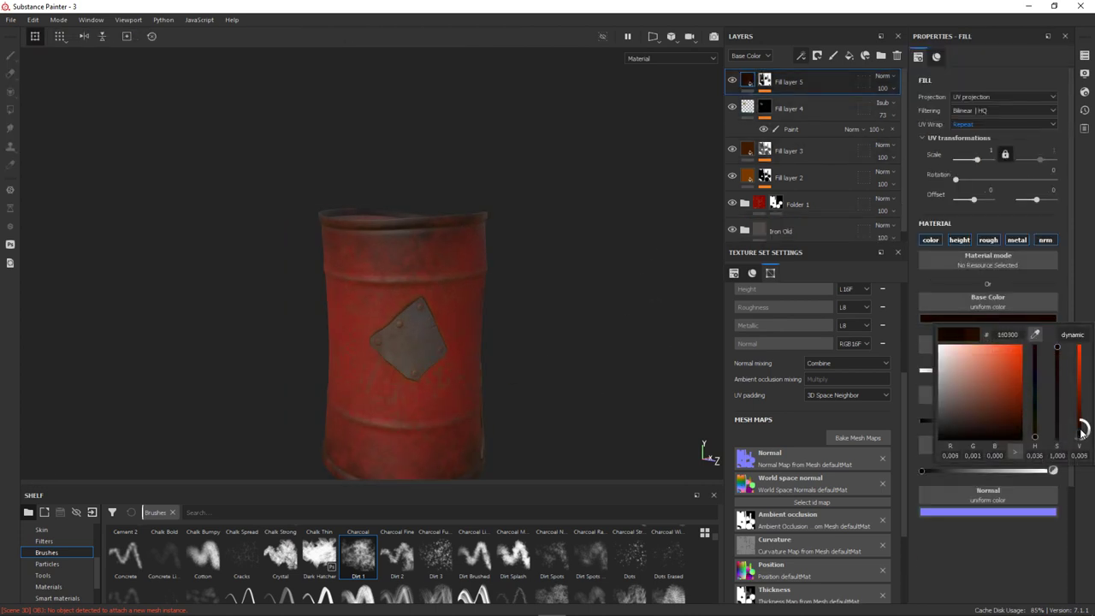
# Step: Paint extra dark grime on the grime mask with the Dirt 1 brush shrunk to about 20.59
pyautogui.scroll(3, 650, 291)
pyautogui.moveTo(650, 291)
pyautogui.keyDown('alt'); pyautogui.mouseDown()
pyautogui.moveTo(570, 306)
pyautogui.moveTo(533, 227)
pyautogui.moveTo(685, 347)
pyautogui.mouseUp(); pyautogui.keyUp('alt')
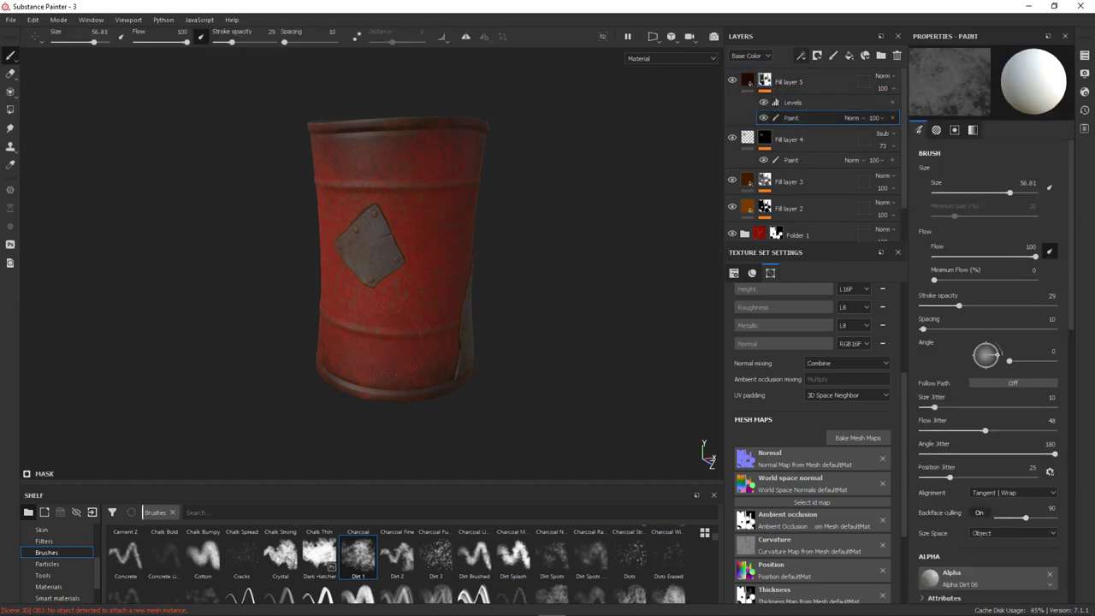
pyautogui.keyDown('alt'); pyautogui.moveTo(257, 414); pyautogui.dragTo(435, 379); pyautogui.keyUp('alt')
pyautogui.rightClick(435, 379)
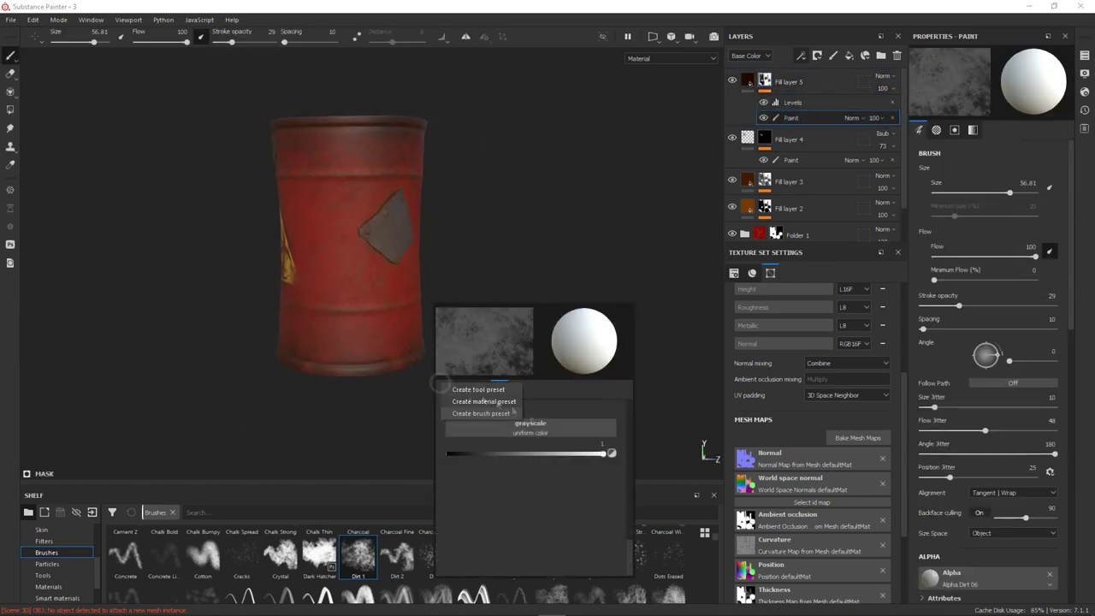
pyautogui.hotkey('ctrl', 'z')
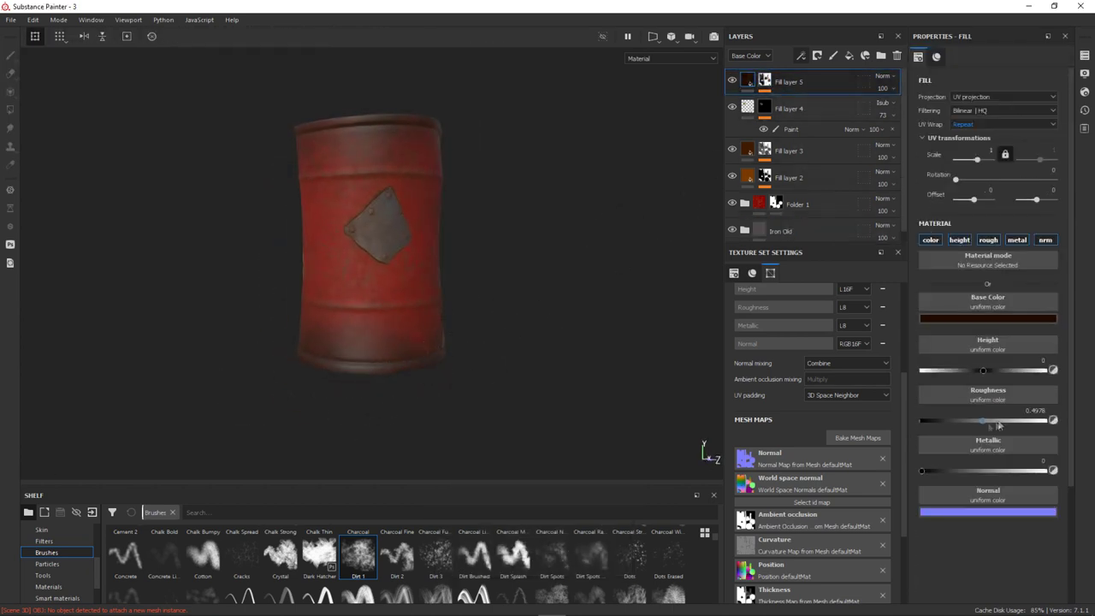
pyautogui.moveTo(524, 359)
pyautogui.keyDown('alt'); pyautogui.mouseDown()
pyautogui.moveTo(528, 261)
pyautogui.moveTo(514, 312)
pyautogui.mouseUp(); pyautogui.keyUp('alt')
pyautogui.hotkey('ctrl', 'y')
pyautogui.click(799, 118)
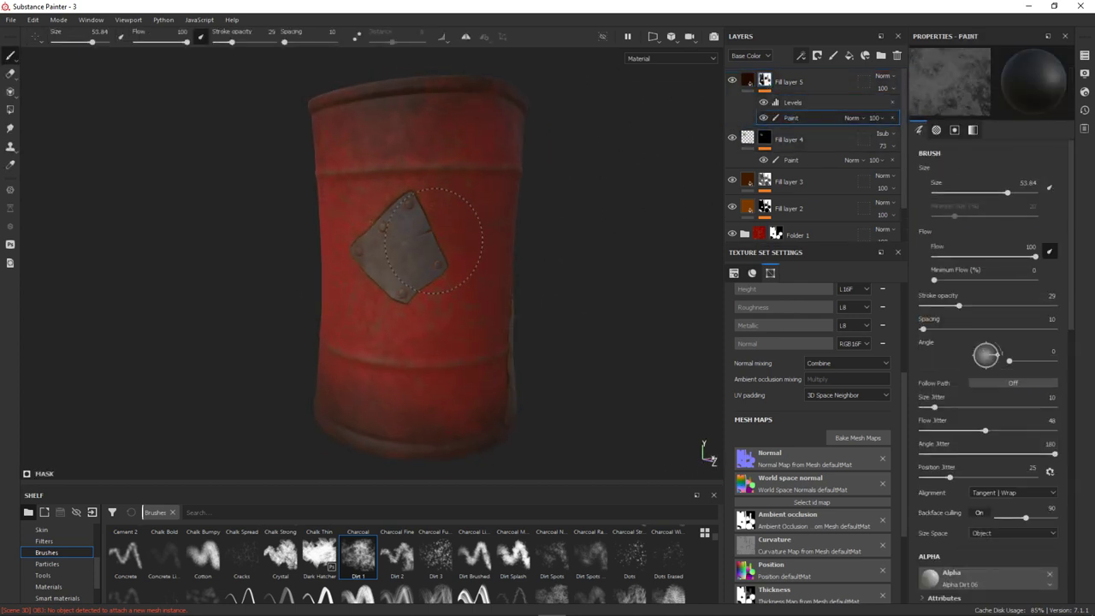
pyautogui.keyDown('ctrl'); pyautogui.moveTo(434, 242); pyautogui.dragTo(394, 241, button='right'); pyautogui.keyUp('ctrl')
# Step: Raise the roughness of the red paint layer Fill layer 1 copy 1 to 0.3408
pyautogui.moveTo(563, 366)
pyautogui.keyDown('alt'); pyautogui.mouseDown()
pyautogui.moveTo(553, 288)
pyautogui.moveTo(360, 282)
pyautogui.moveTo(458, 310)
pyautogui.moveTo(547, 310)
pyautogui.moveTo(379, 252)
pyautogui.moveTo(496, 337)
pyautogui.moveTo(647, 265)
pyautogui.moveTo(560, 327)
pyautogui.mouseUp(); pyautogui.keyUp('alt')
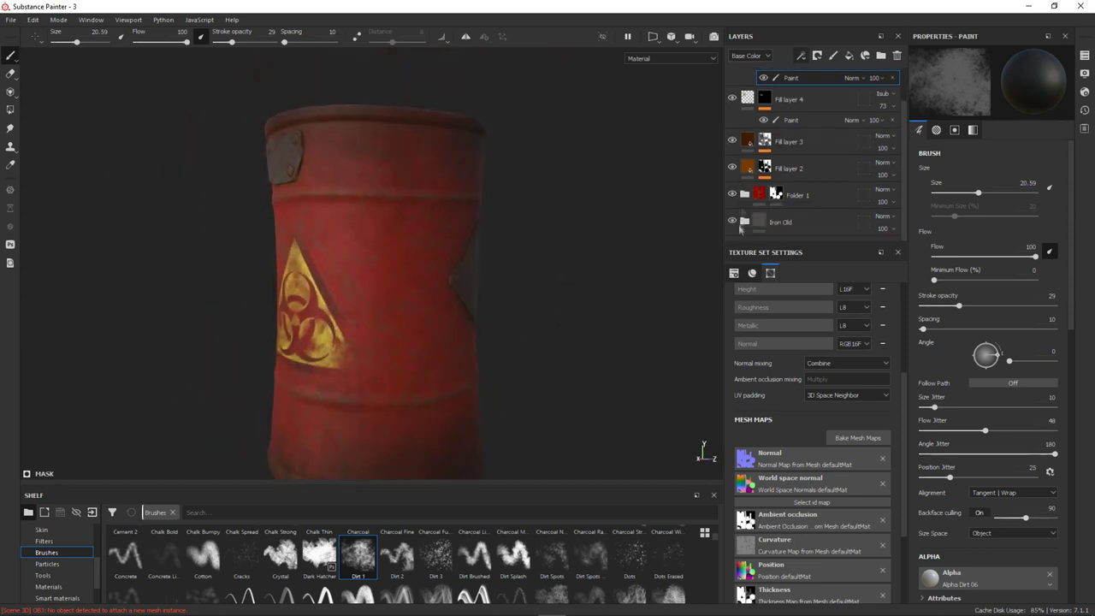
pyautogui.moveTo(959, 420); pyautogui.dragTo(963, 420)
pyautogui.moveTo(403, 379)
pyautogui.keyDown('alt'); pyautogui.mouseDown()
pyautogui.moveTo(631, 225)
pyautogui.moveTo(496, 279)
pyautogui.moveTo(358, 254)
pyautogui.mouseUp(); pyautogui.keyUp('alt')
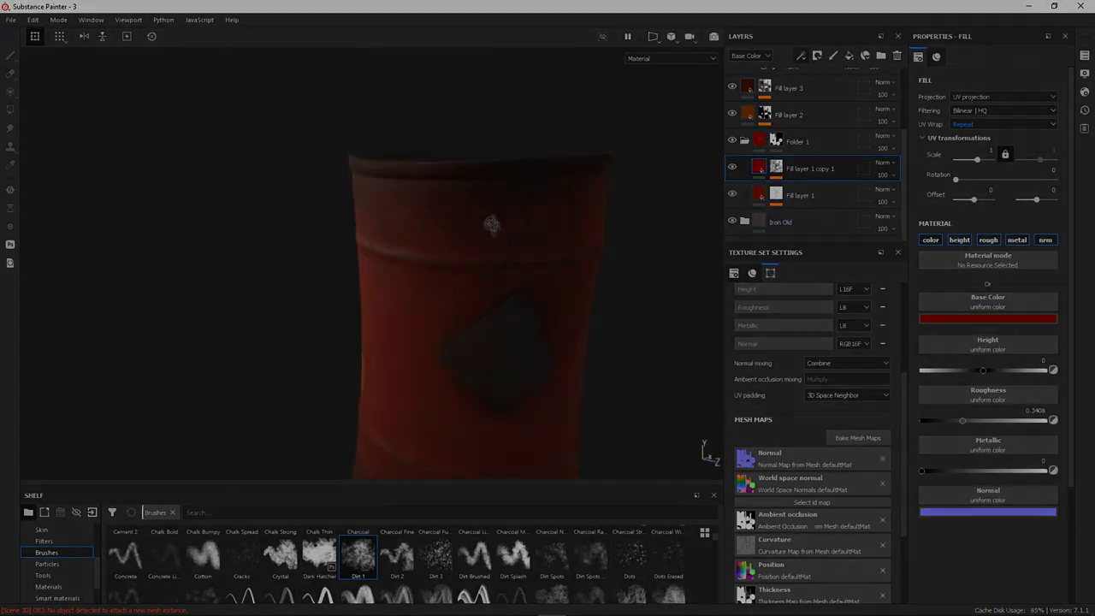